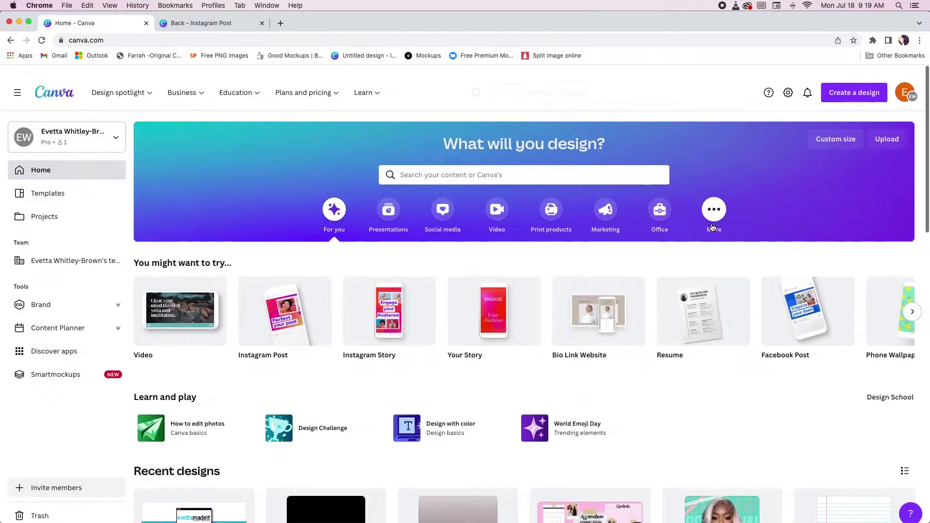
# Create a blank Instagram Post design from the Canva home page.
pyautogui.moveTo(702, 322)
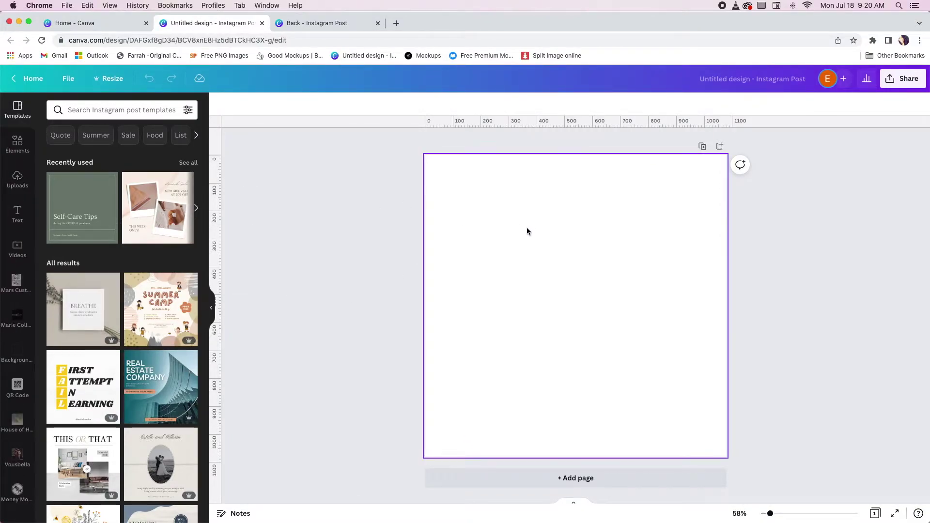
# Add a square, shrink it into a small swatch and make three copies side by side at the top-left.
pyautogui.press('r')
pyautogui.moveTo(596, 317); pyautogui.dragTo(509, 228)
pyautogui.moveTo(530, 258); pyautogui.dragTo(449, 188)
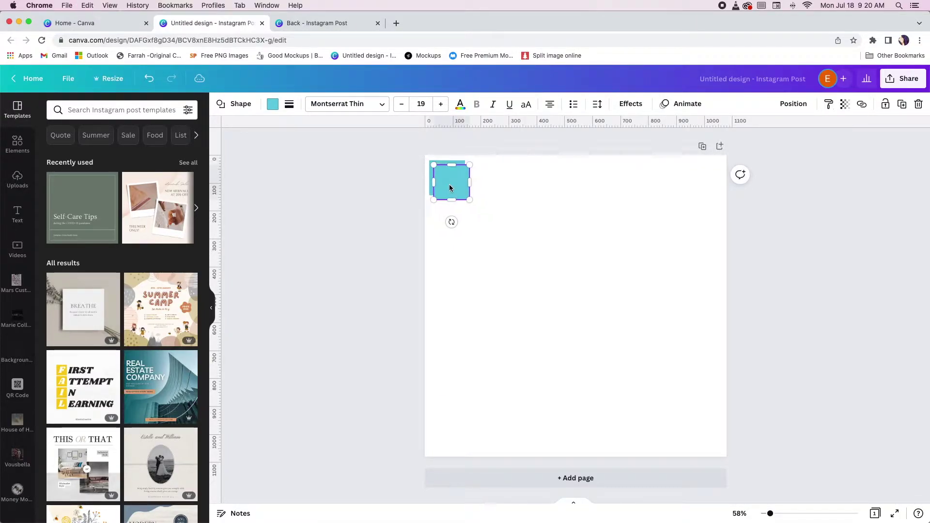
pyautogui.moveTo(449, 188); pyautogui.dragTo(487, 181)
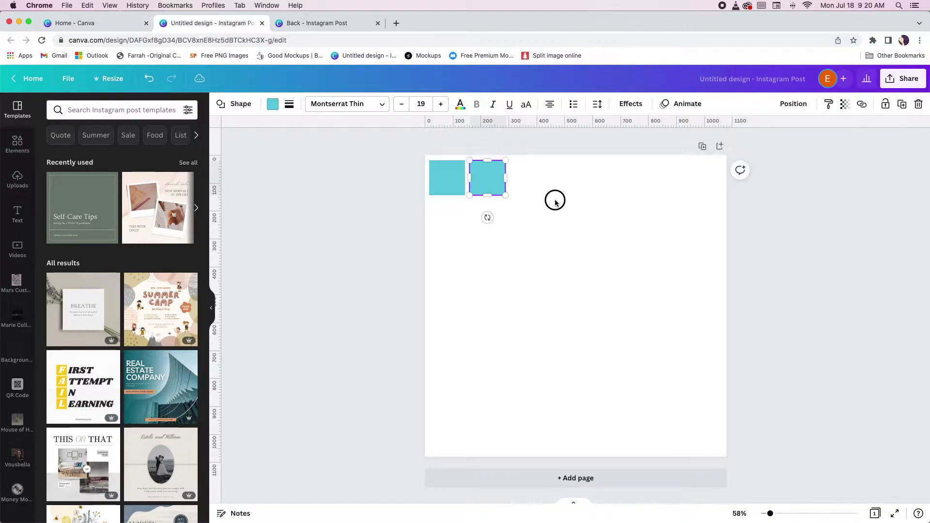
pyautogui.click(543, 213)
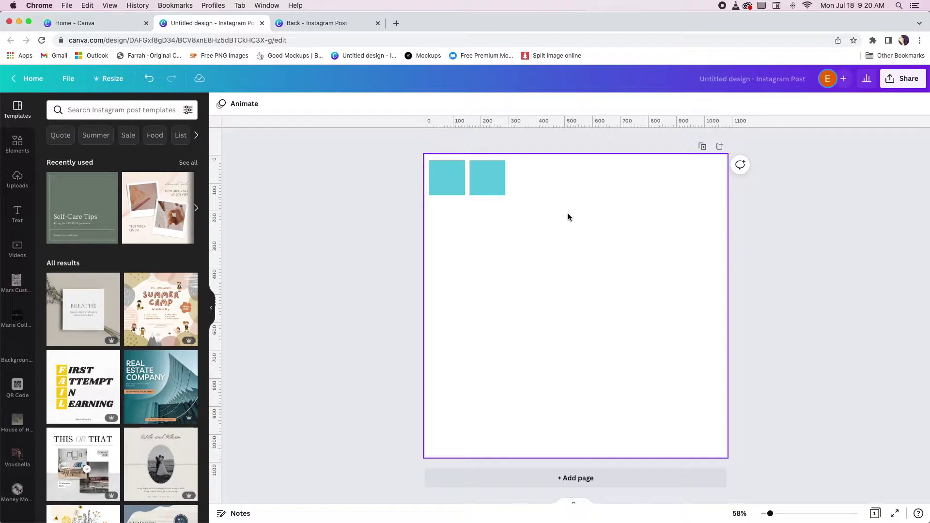
pyautogui.click(490, 185)
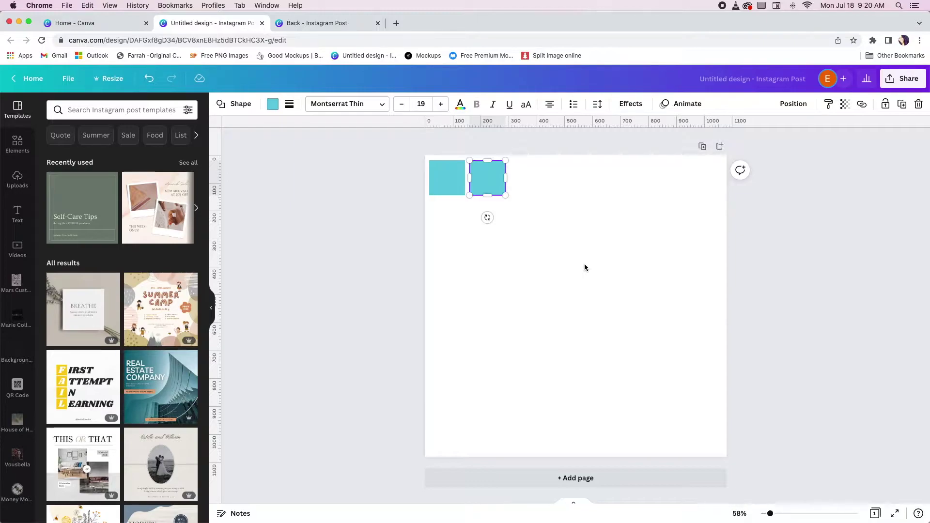
pyautogui.hotkey('ctrl', 'd')
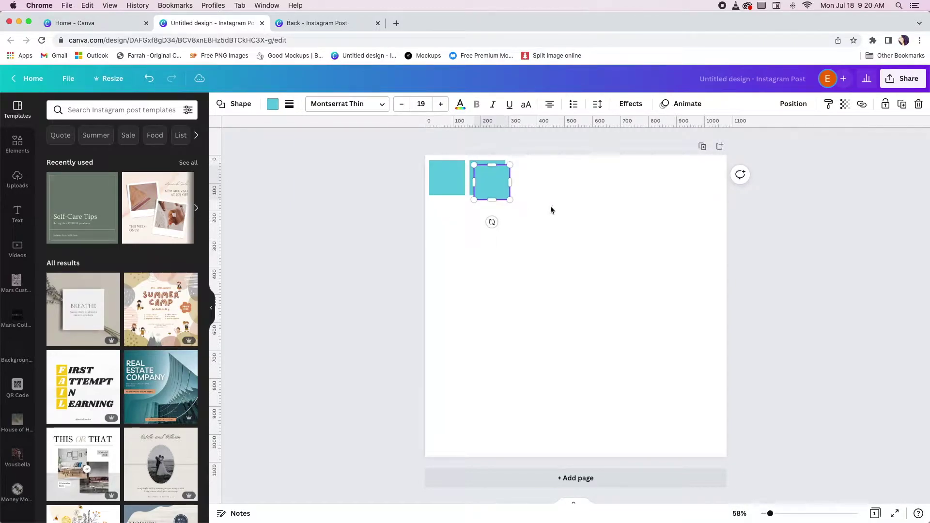
pyautogui.moveTo(489, 183); pyautogui.dragTo(531, 180)
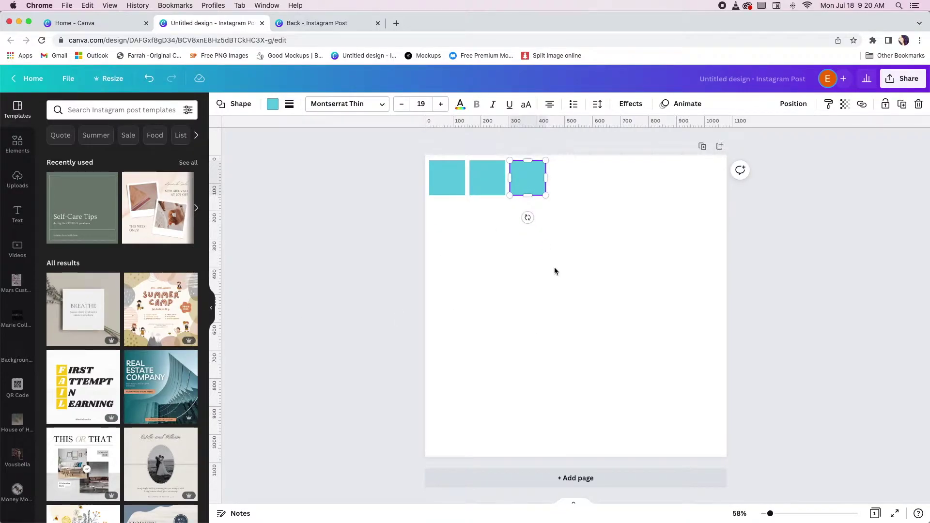
pyautogui.click(487, 265)
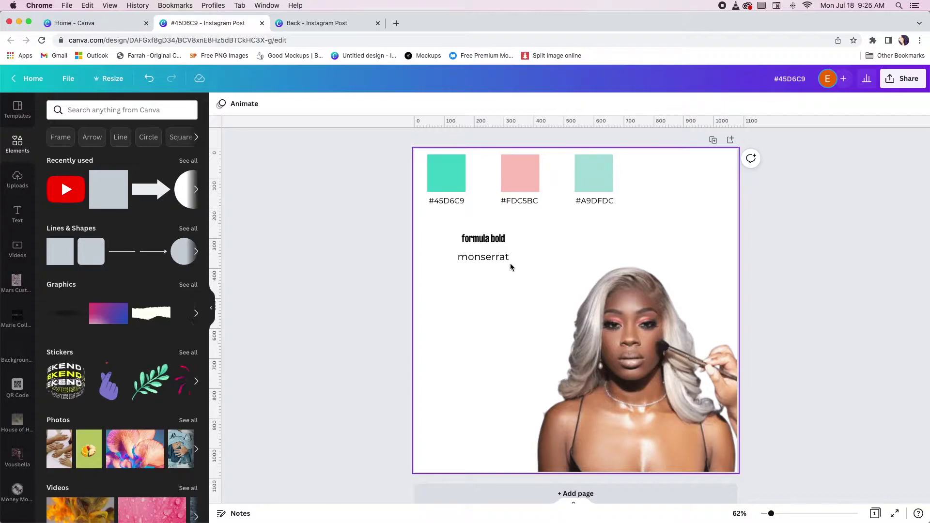
# Enlarge the 'formula bold' and 'monserrat' samples and move them left below the swatches.
pyautogui.moveTo(442, 228); pyautogui.dragTo(581, 320)
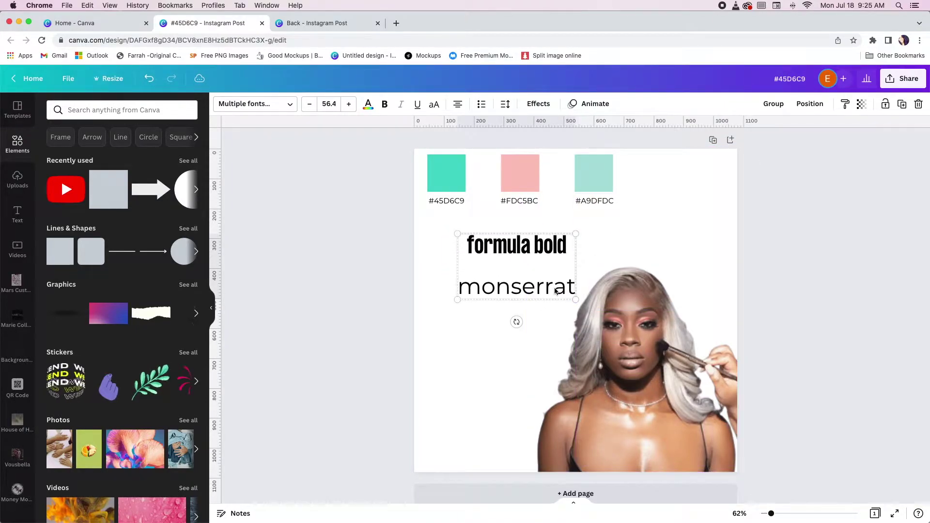
pyautogui.moveTo(554, 290); pyautogui.dragTo(496, 272)
pyautogui.click(515, 326)
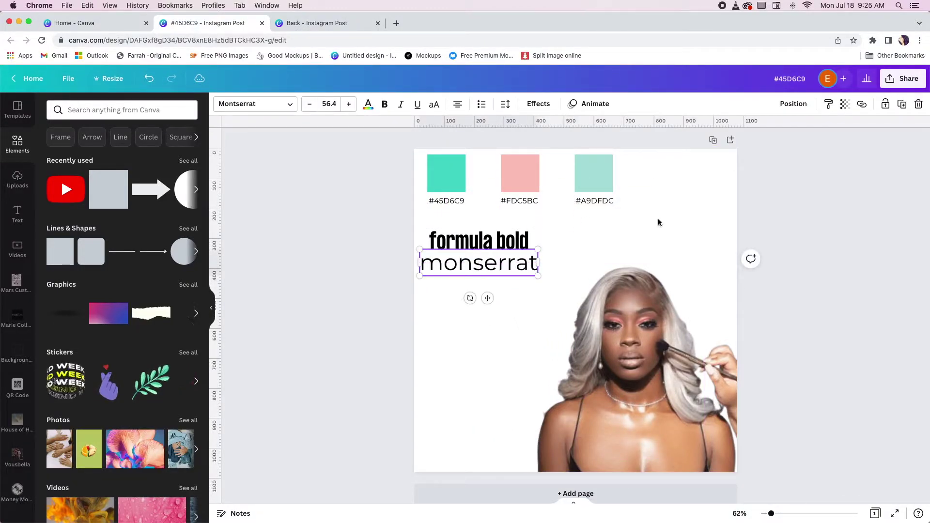
pyautogui.click(676, 223)
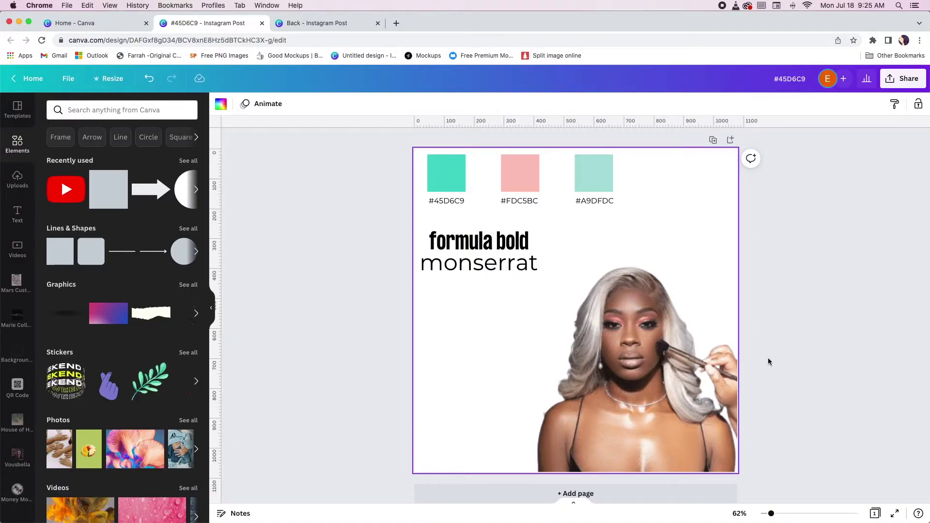
# Add a second page and fill its background with teal.
pyautogui.click(456, 492)
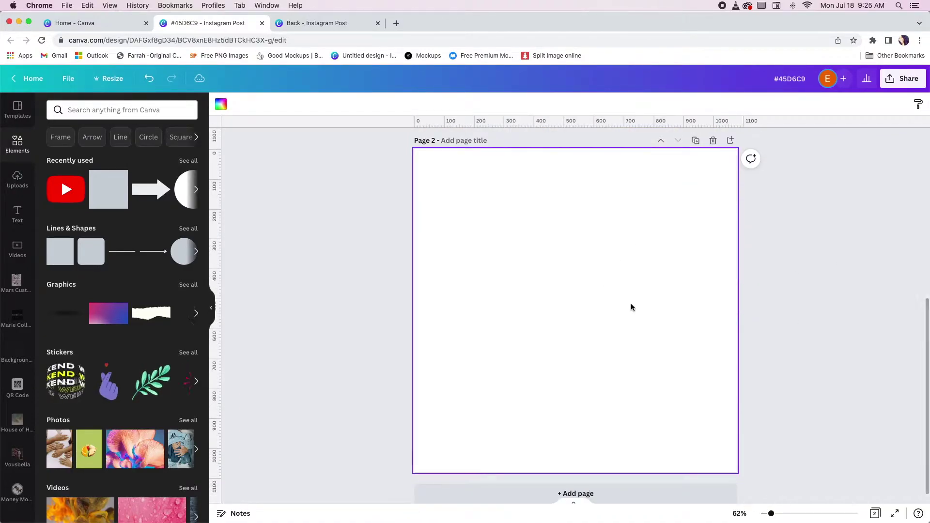
pyautogui.click(557, 223)
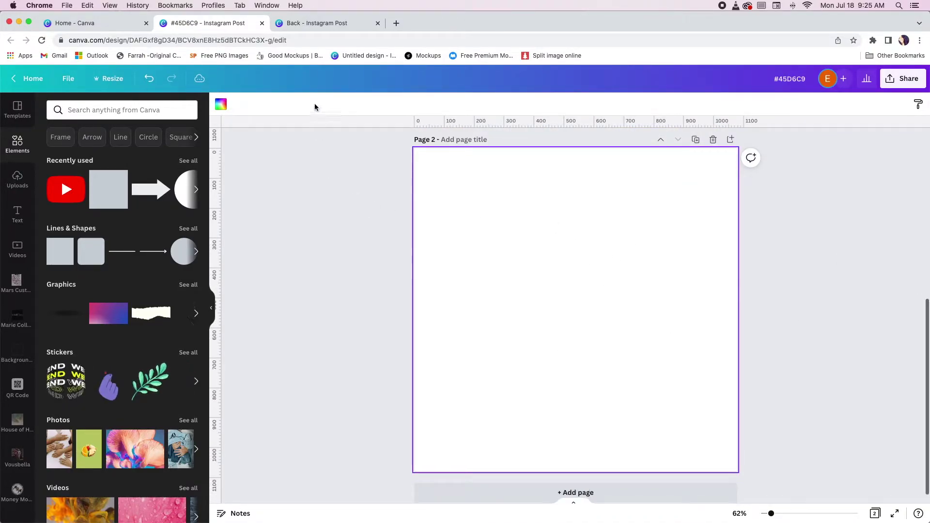
pyautogui.click(221, 104)
pyautogui.click(113, 153)
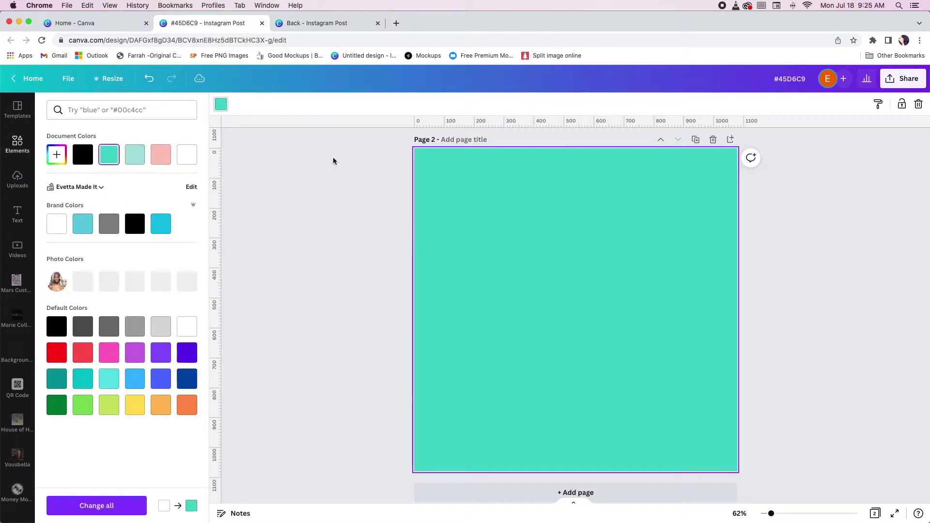
pyautogui.click(830, 220)
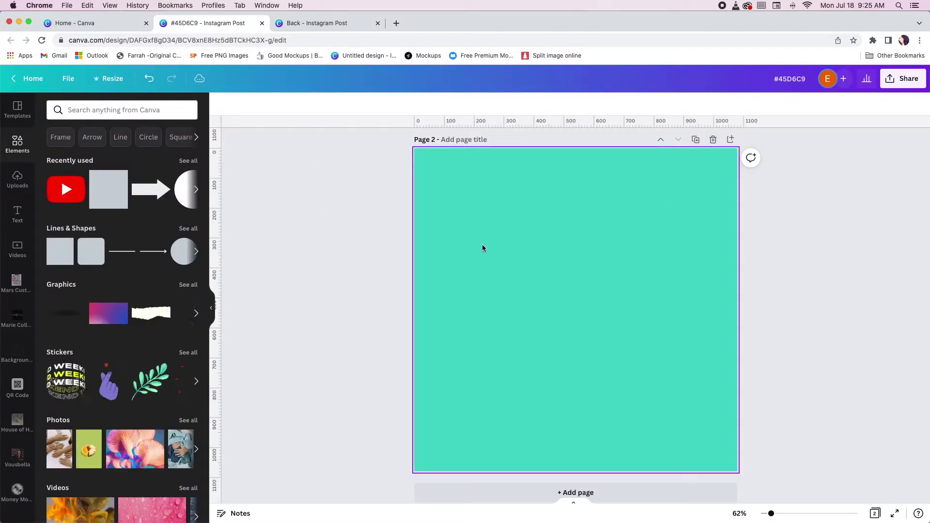
# Make a light teal, full-height vertical strip at the page's left edge.
pyautogui.press('r')
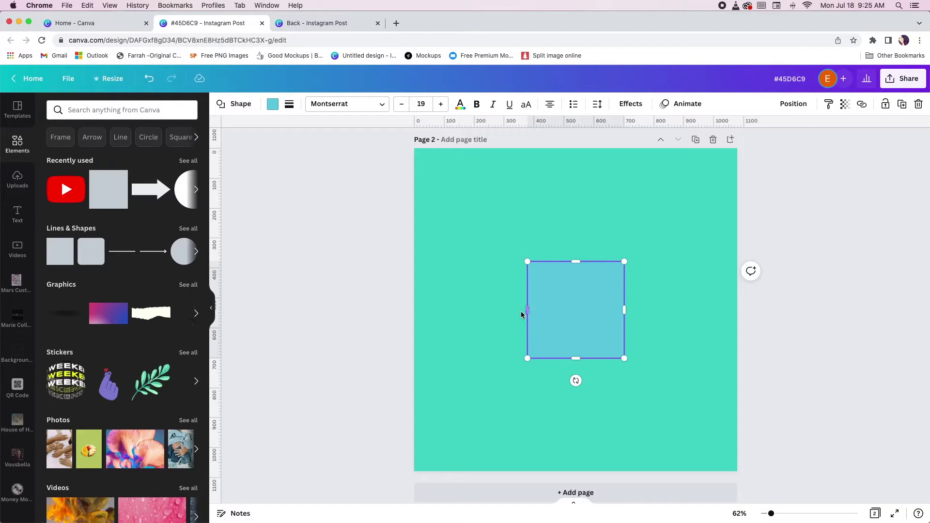
pyautogui.moveTo(529, 310); pyautogui.dragTo(594, 310)
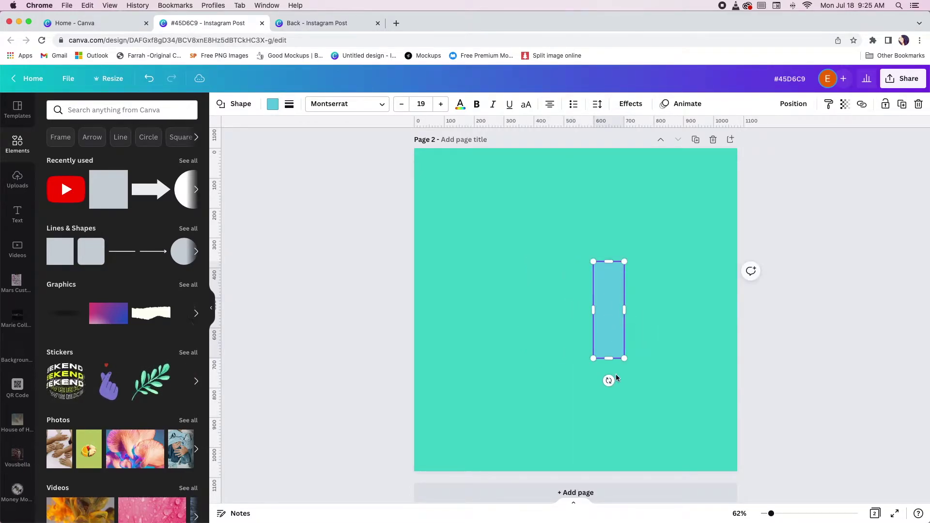
pyautogui.moveTo(612, 340); pyautogui.dragTo(437, 197)
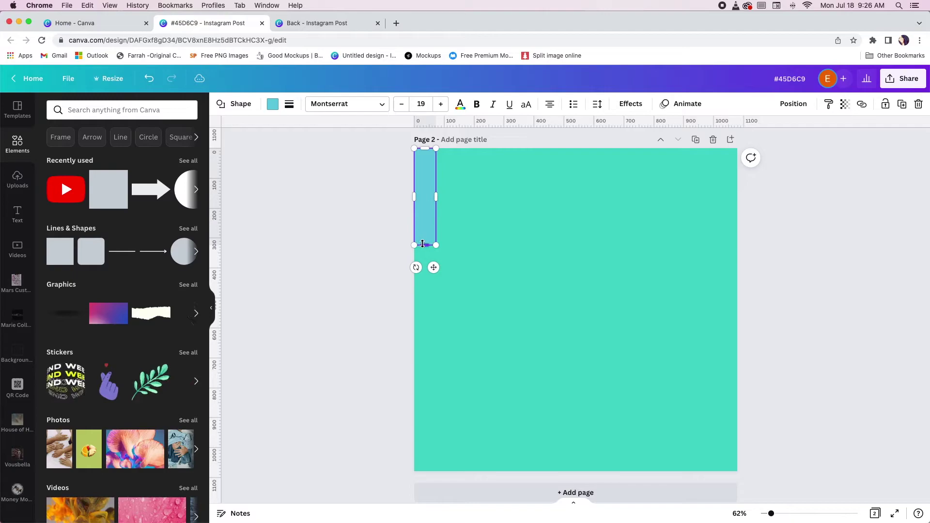
pyautogui.moveTo(425, 245); pyautogui.dragTo(433, 468)
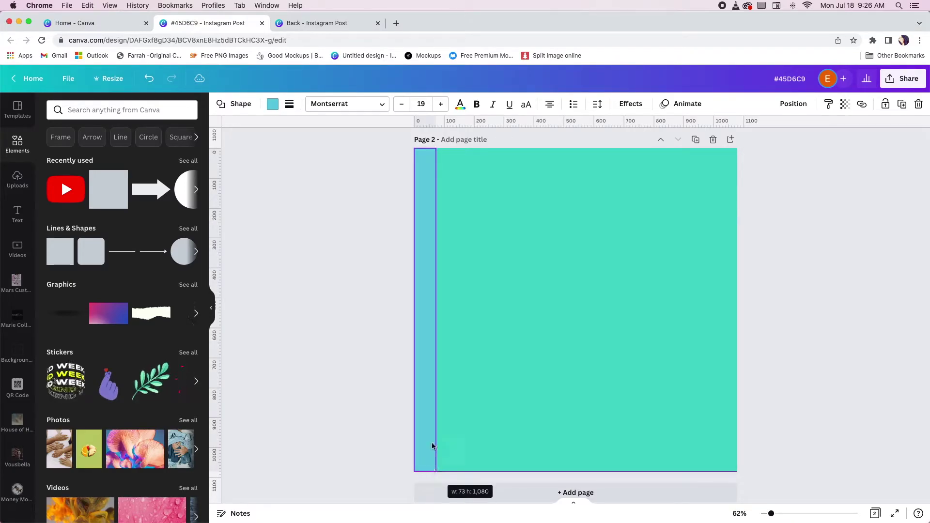
pyautogui.moveTo(426, 147); pyautogui.dragTo(426, 140)
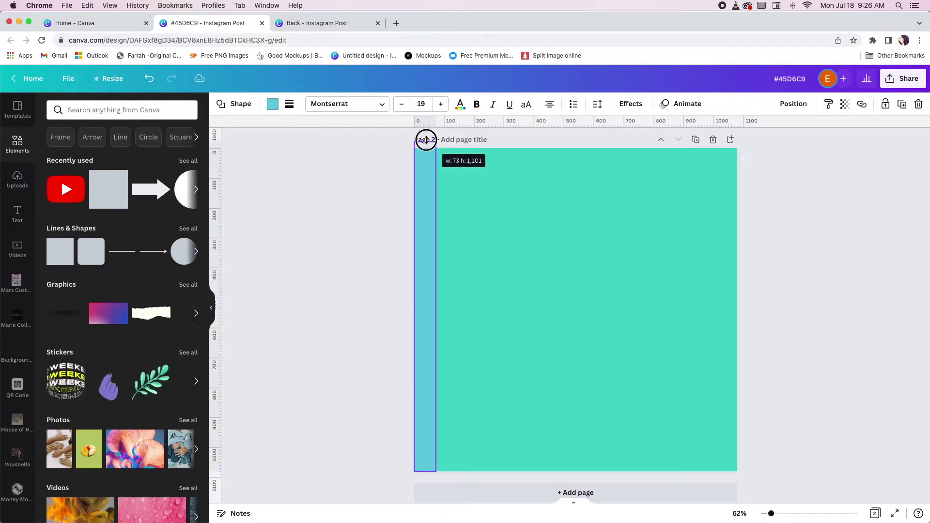
pyautogui.click(273, 104)
pyautogui.click(191, 162)
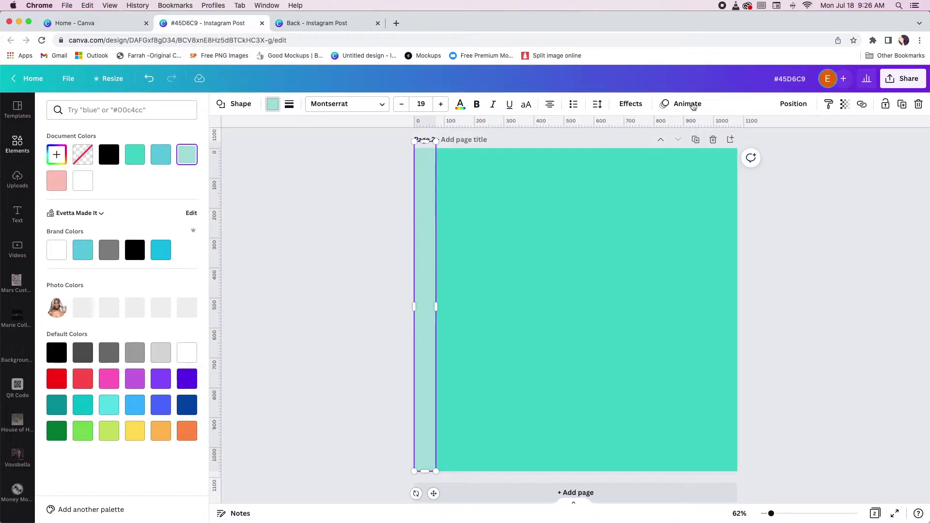
# Duplicate the light teal strip across the page in even spacing and centre the stripes.
pyautogui.click(902, 104)
pyautogui.moveTo(436, 241); pyautogui.dragTo(471, 218)
pyautogui.click(902, 104)
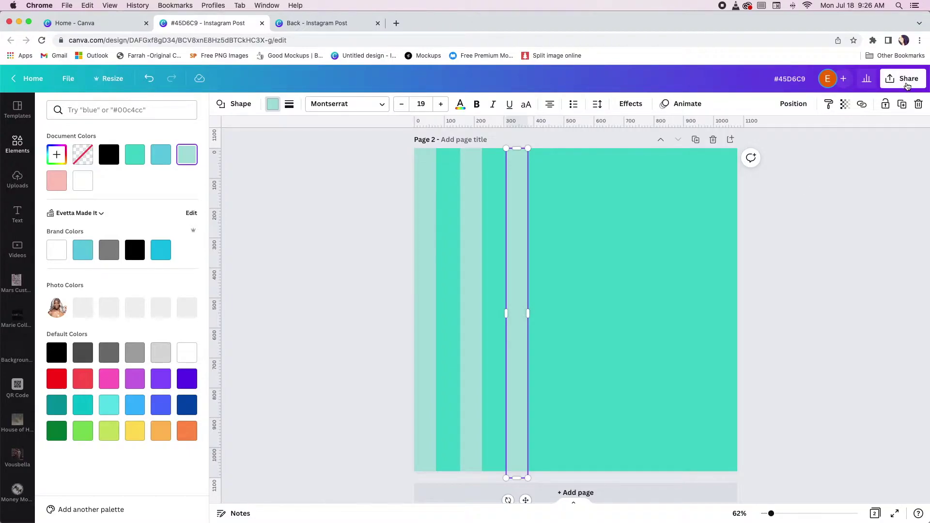
pyautogui.click(903, 107)
pyautogui.click(903, 105)
pyautogui.moveTo(609, 376)
pyautogui.mouseDown()
pyautogui.moveTo(634, 380)
pyautogui.moveTo(609, 376)
pyautogui.mouseUp()
pyautogui.press('super+d')
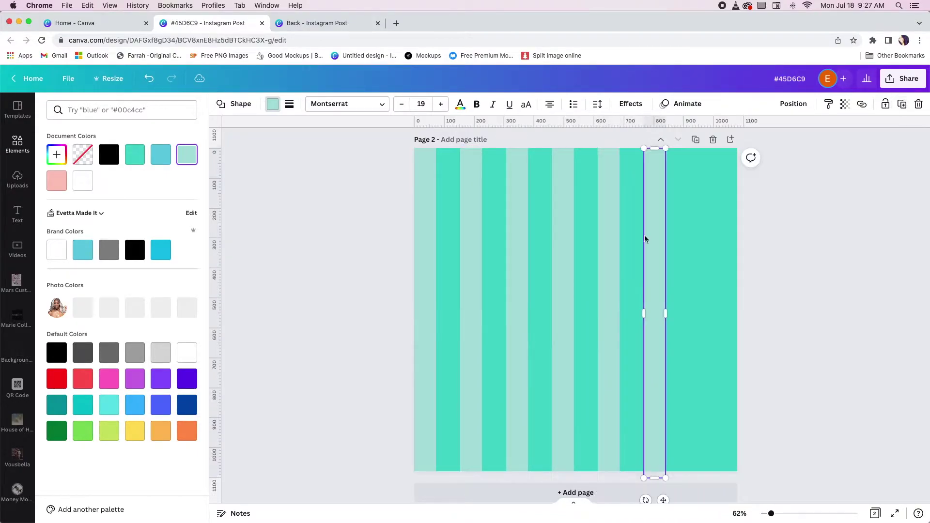
pyautogui.press('super+d')
pyautogui.press('super+d')
pyautogui.moveTo(735, 314); pyautogui.dragTo(729, 312)
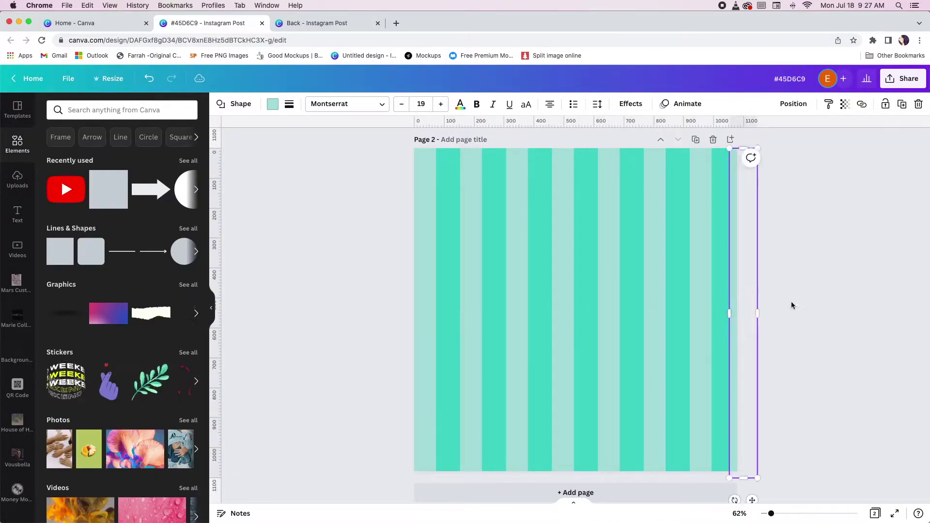
pyautogui.moveTo(369, 247); pyautogui.dragTo(824, 330)
pyautogui.moveTo(684, 277); pyautogui.dragTo(674, 278)
pyautogui.click(332, 236)
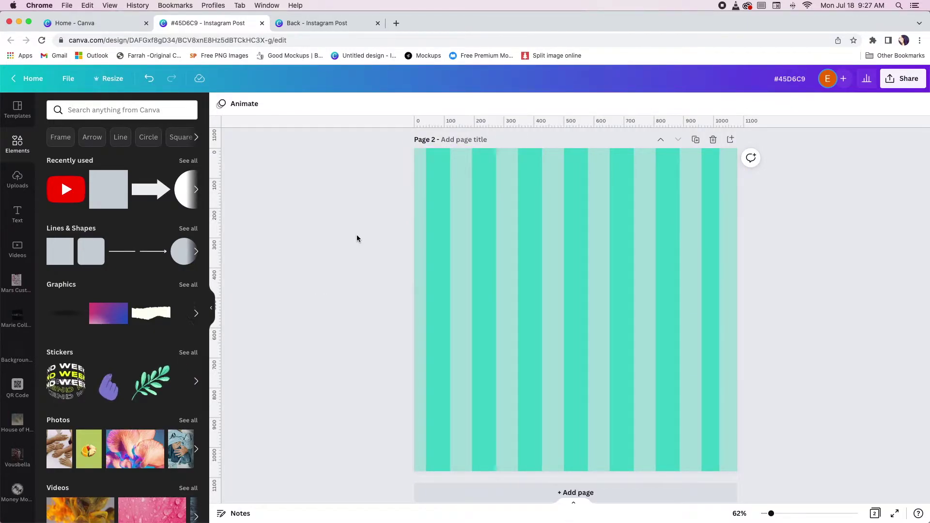
# Lock all the stripes on Page 2 in place.
pyautogui.moveTo(397, 147); pyautogui.dragTo(780, 480)
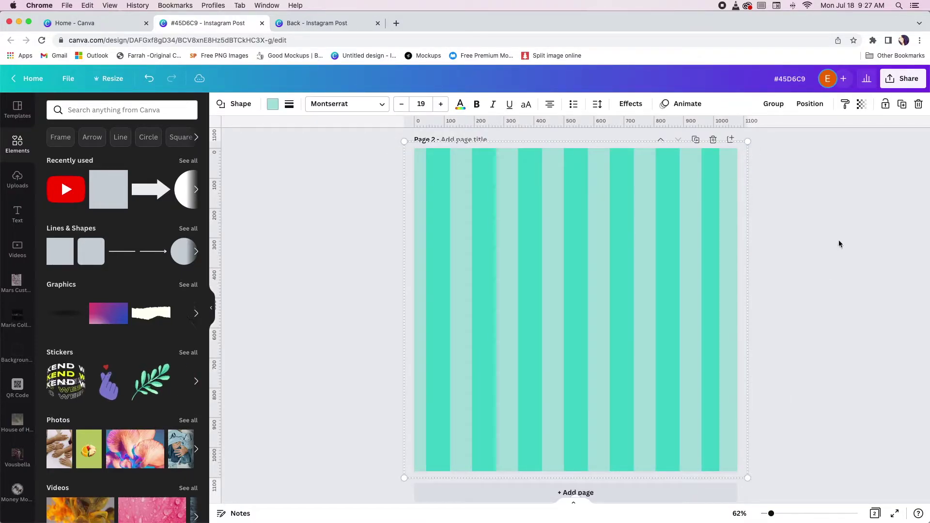
pyautogui.click(885, 104)
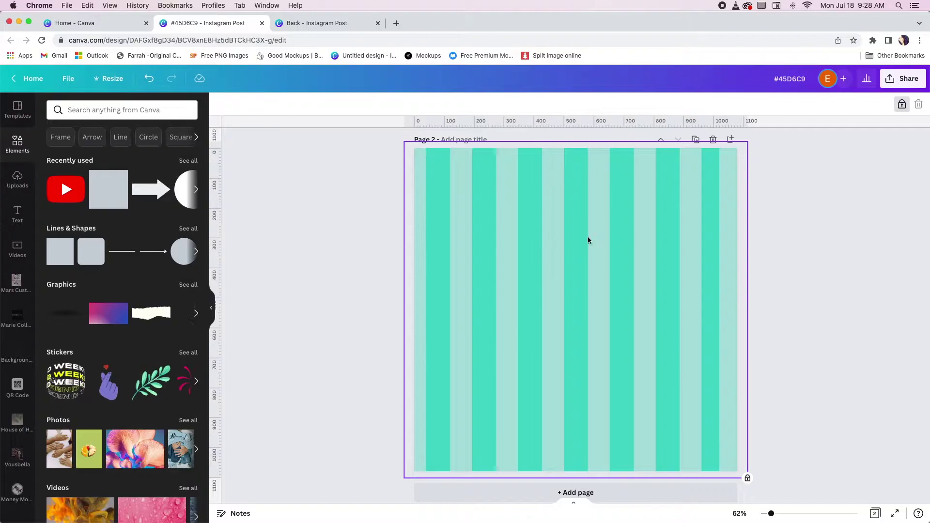
pyautogui.click(511, 255)
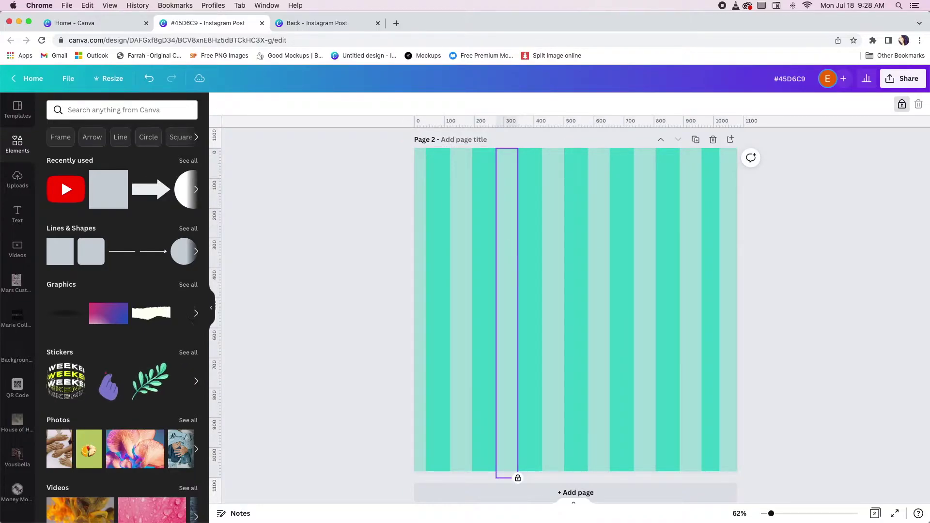
pyautogui.click(856, 291)
# Add 'Book Now' text in uppercase Formula Bold, enlarged to nearly the page width.
pyautogui.press('t')
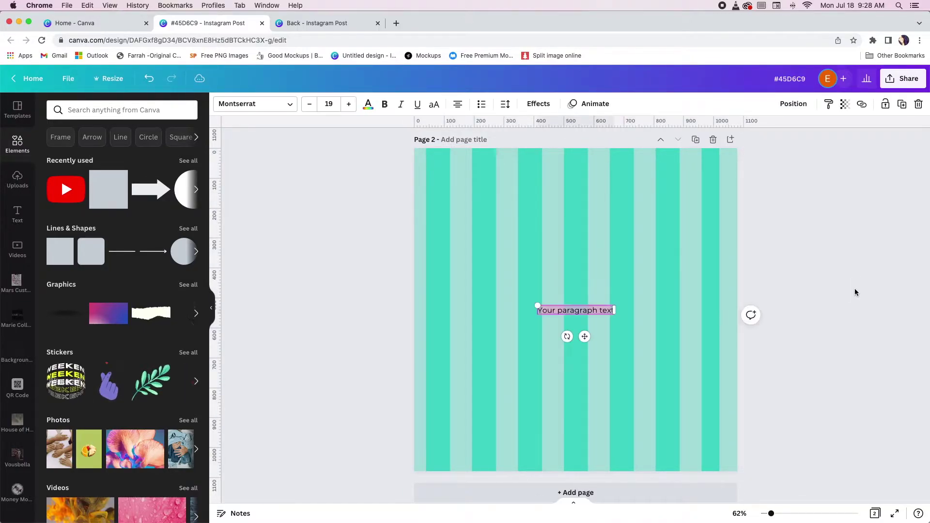
pyautogui.moveTo(537, 305); pyautogui.dragTo(421, 231)
pyautogui.moveTo(613, 317); pyautogui.dragTo(730, 397)
pyautogui.write('Book Now')
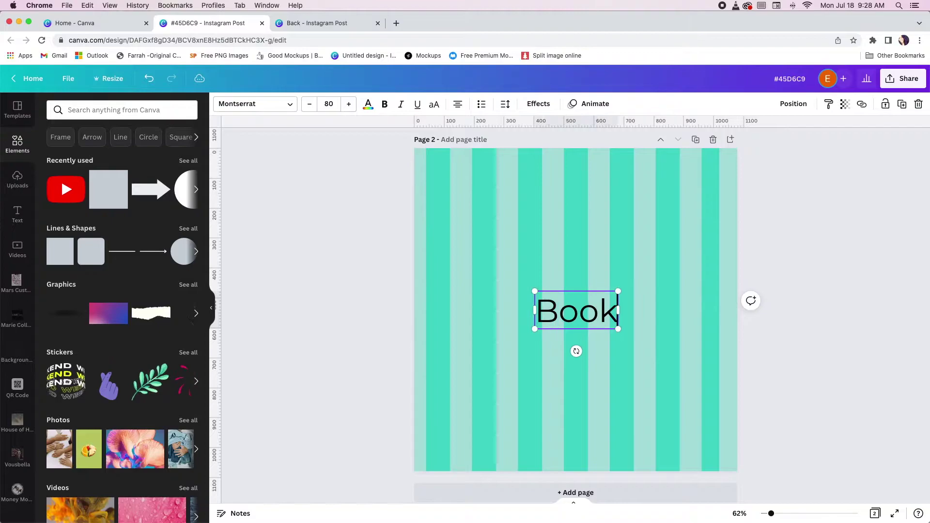
pyautogui.click(435, 105)
pyautogui.moveTo(477, 290); pyautogui.dragTo(419, 280)
pyautogui.moveTo(682, 333); pyautogui.dragTo(718, 358)
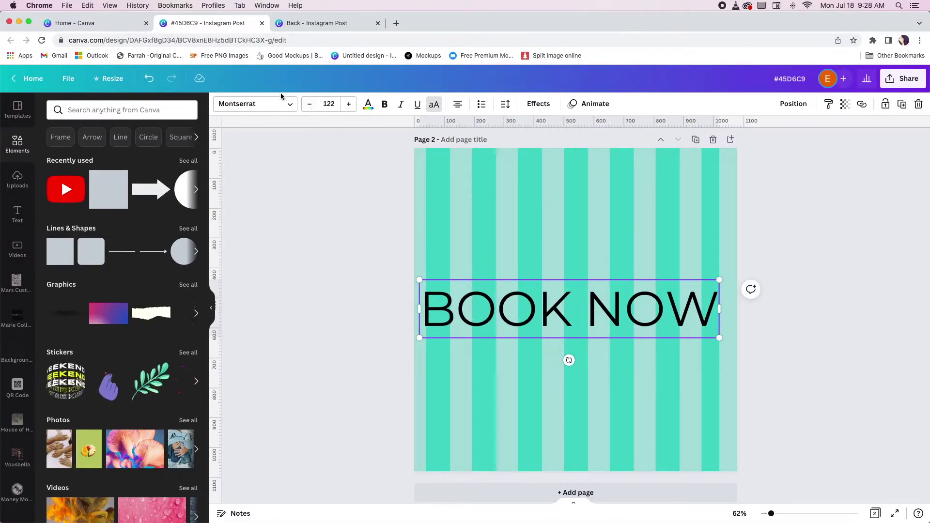
pyautogui.click(291, 111)
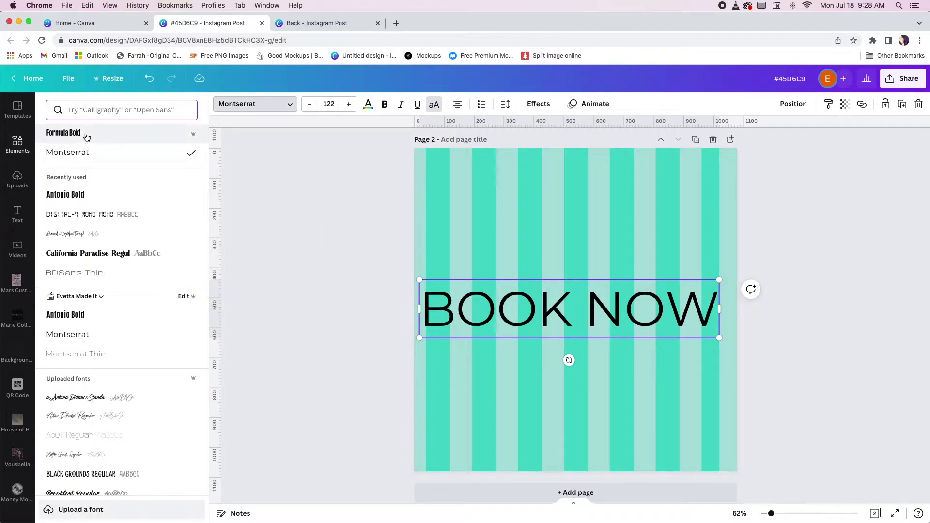
pyautogui.click(84, 135)
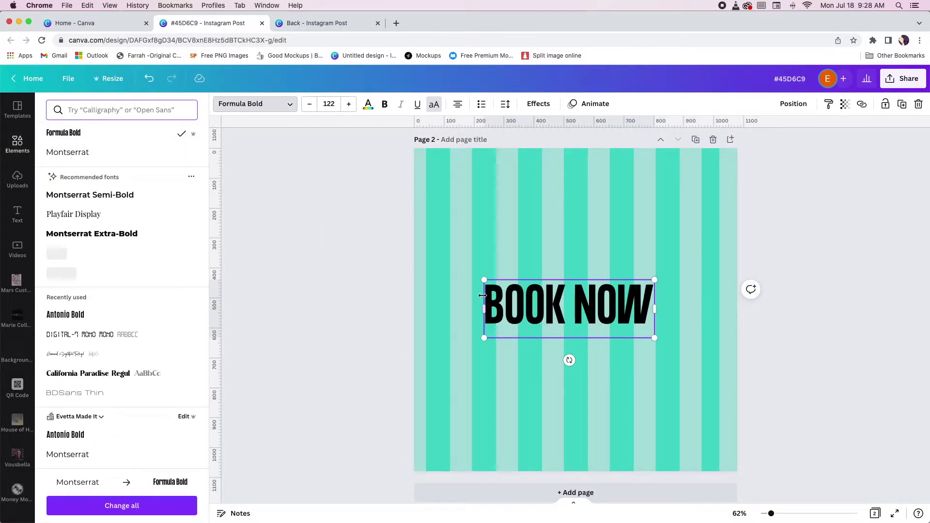
pyautogui.moveTo(483, 280); pyautogui.dragTo(421, 233)
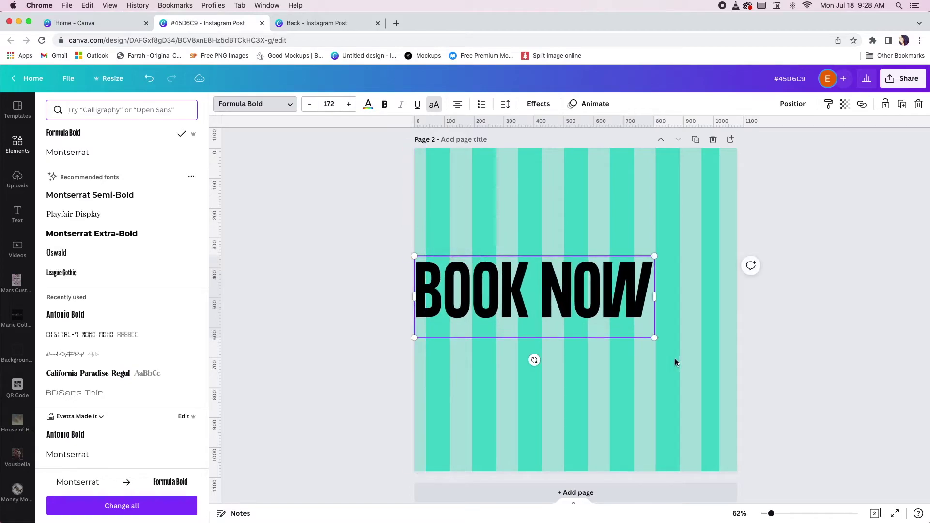
pyautogui.moveTo(655, 338); pyautogui.dragTo(725, 388)
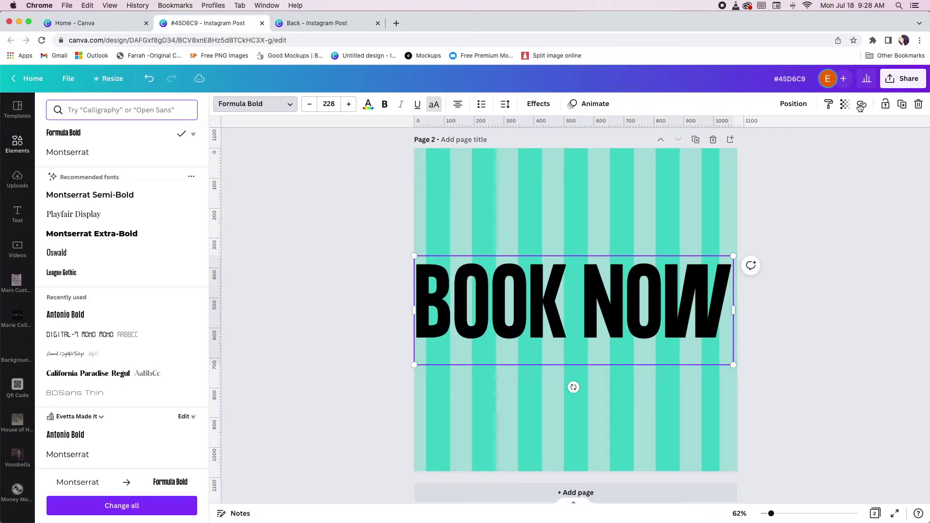
# Centre BOOK NOW horizontally at the top of the page, then switch to the reference design.
pyautogui.click(794, 103)
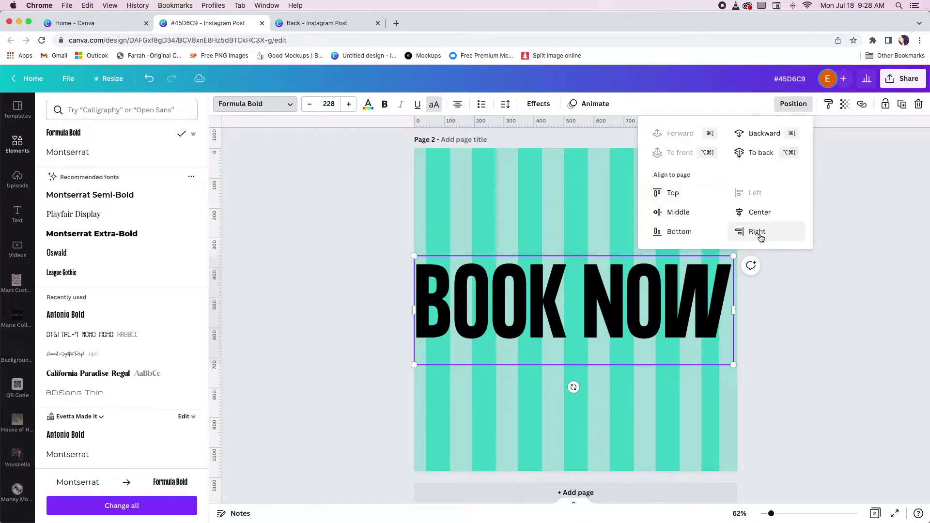
pyautogui.click(760, 212)
pyautogui.click(625, 318)
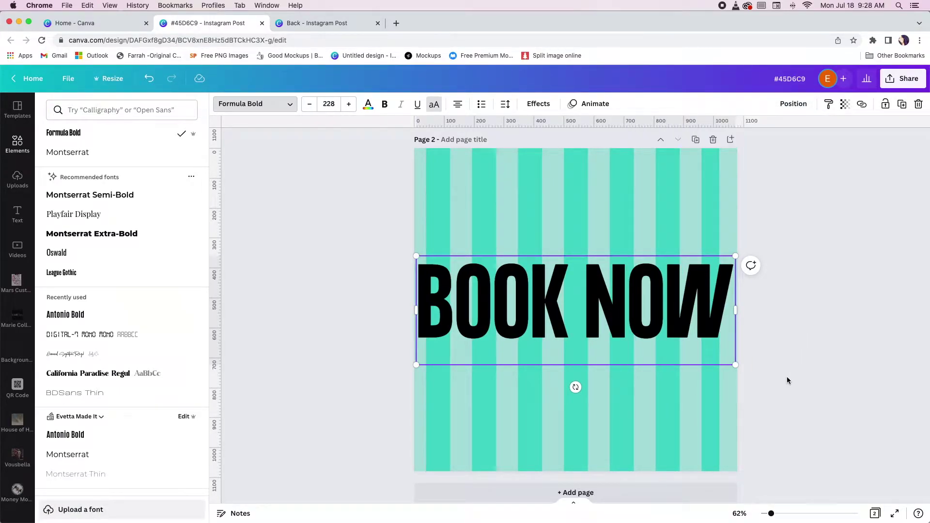
pyautogui.moveTo(595, 363); pyautogui.dragTo(594, 253)
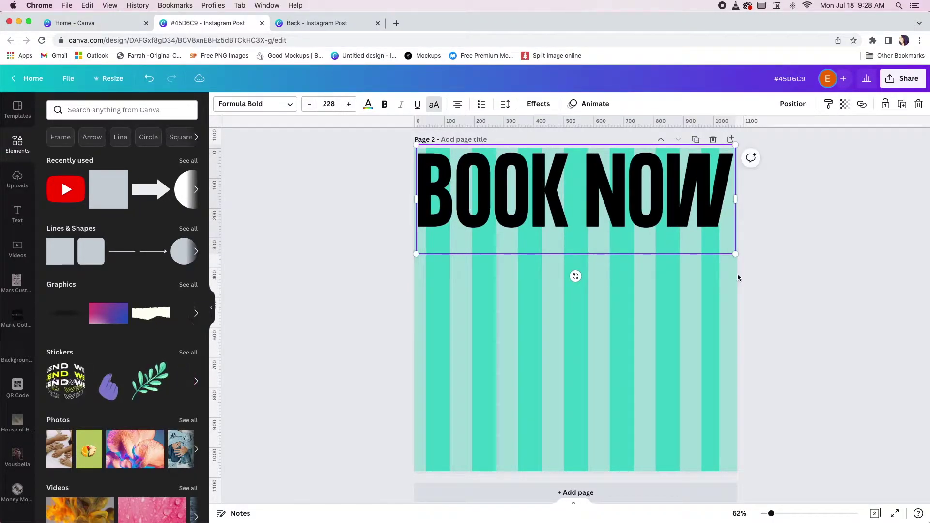
pyautogui.click(653, 433)
pyautogui.click(311, 22)
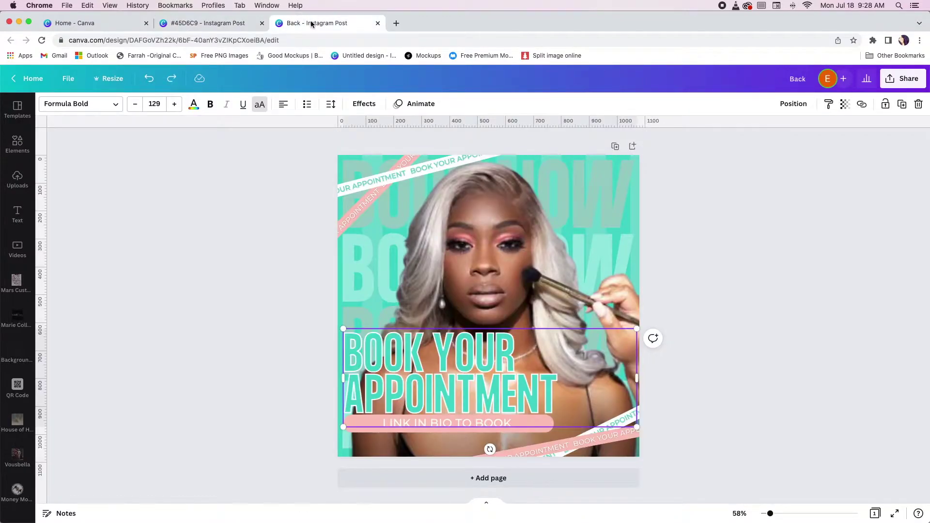
# Back in the BOOK NOW design, colour the heading pink.
pyautogui.click(224, 24)
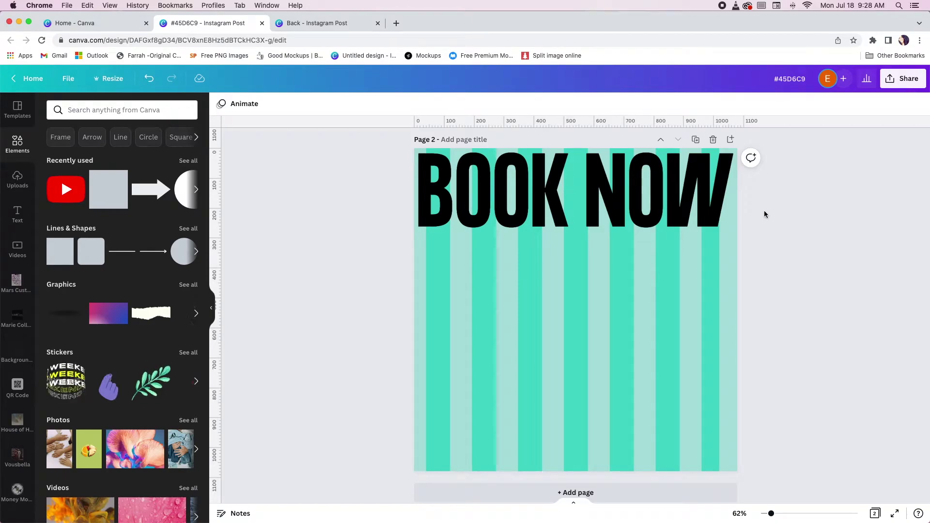
pyautogui.click(426, 198)
pyautogui.click(368, 103)
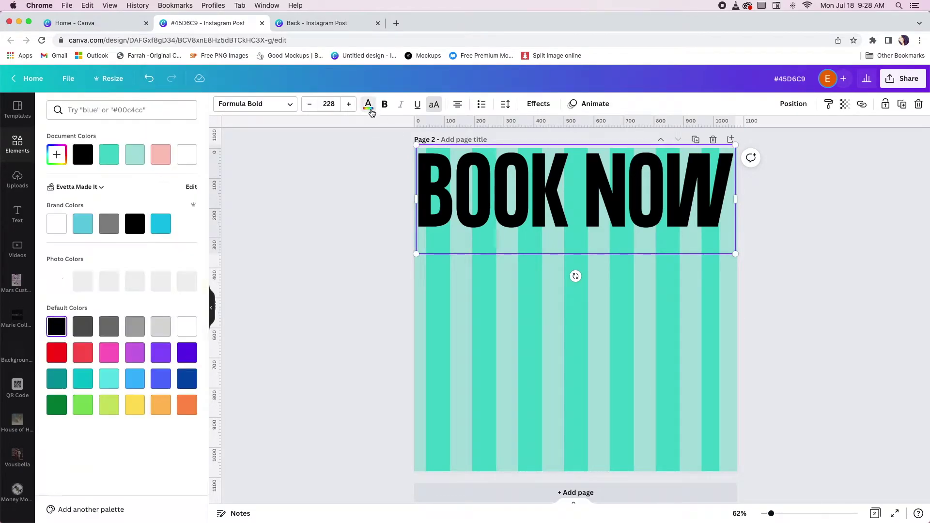
pyautogui.click(160, 154)
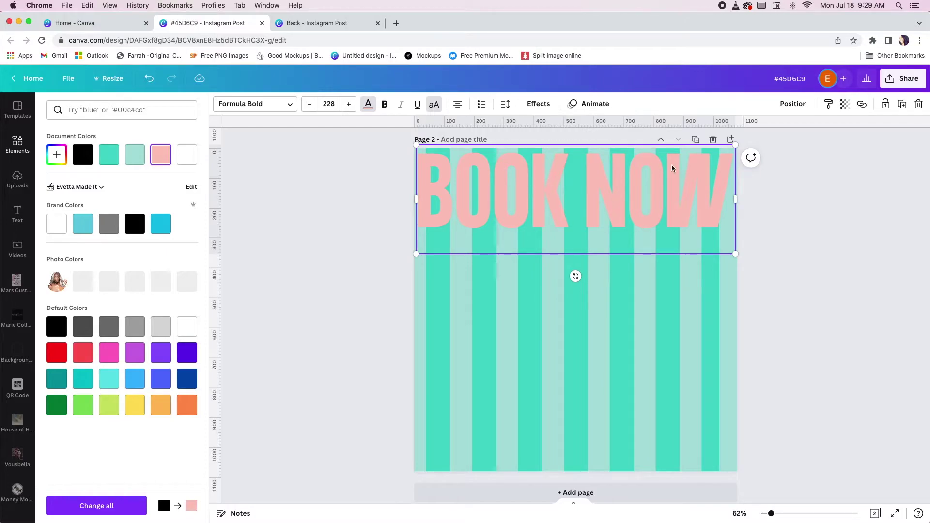
# Place a white copy of BOOK NOW just below the pink one and duplicate both rows.
pyautogui.click(902, 107)
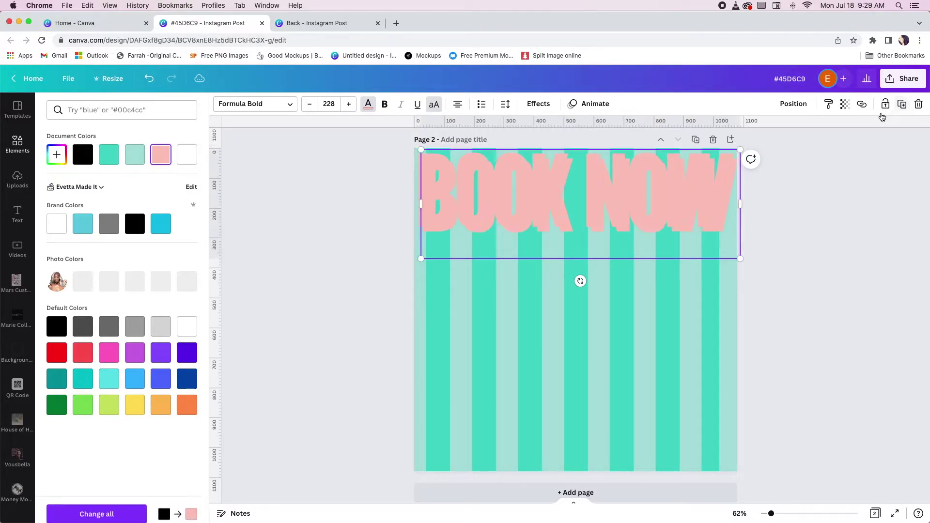
pyautogui.moveTo(669, 210); pyautogui.dragTo(666, 242)
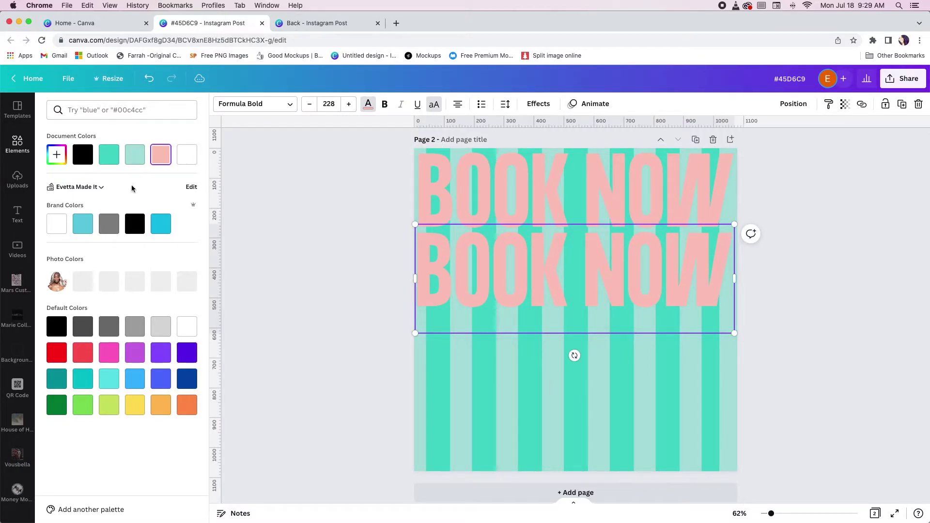
pyautogui.click(134, 154)
pyautogui.click(57, 224)
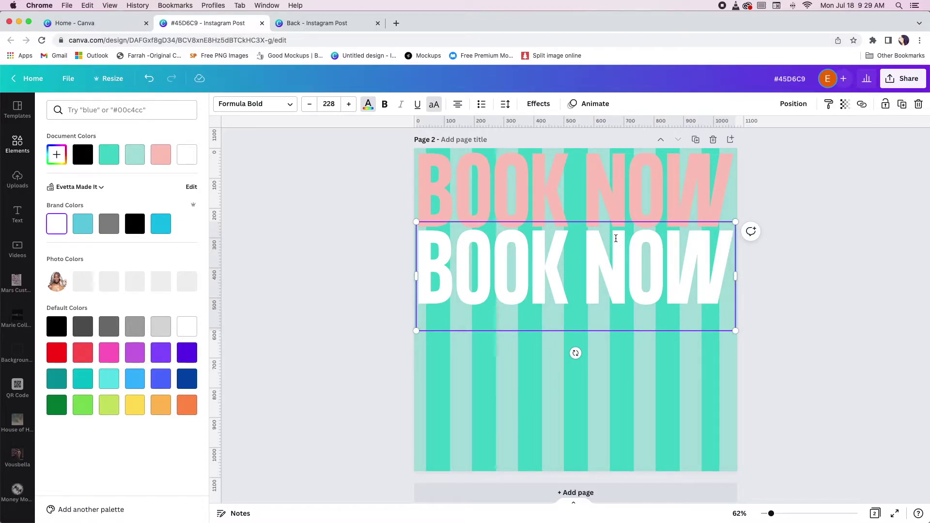
pyautogui.keyDown('shift'); pyautogui.click(547, 175); pyautogui.keyUp('shift')
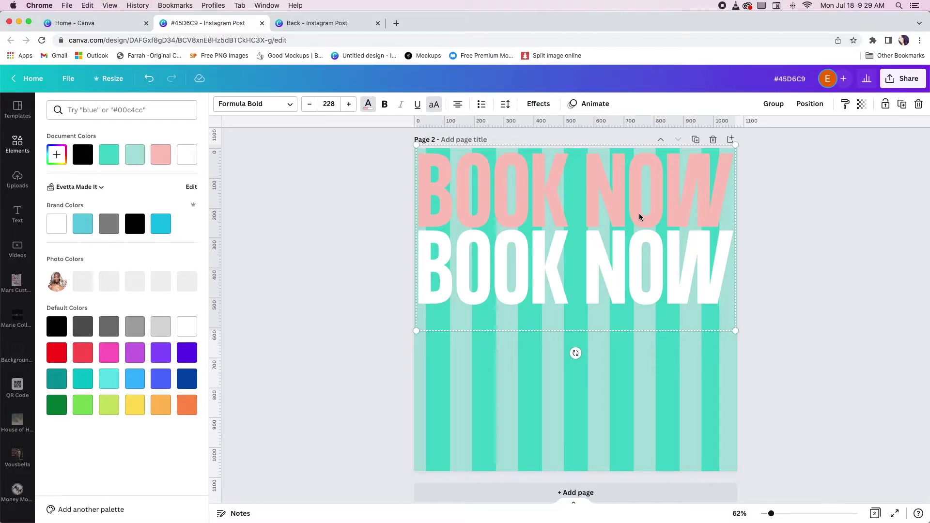
pyautogui.press('super+d')
# Move the copied pink and white BOOK NOW pair onto the lower half of the page.
pyautogui.moveTo(640, 220); pyautogui.dragTo(637, 375)
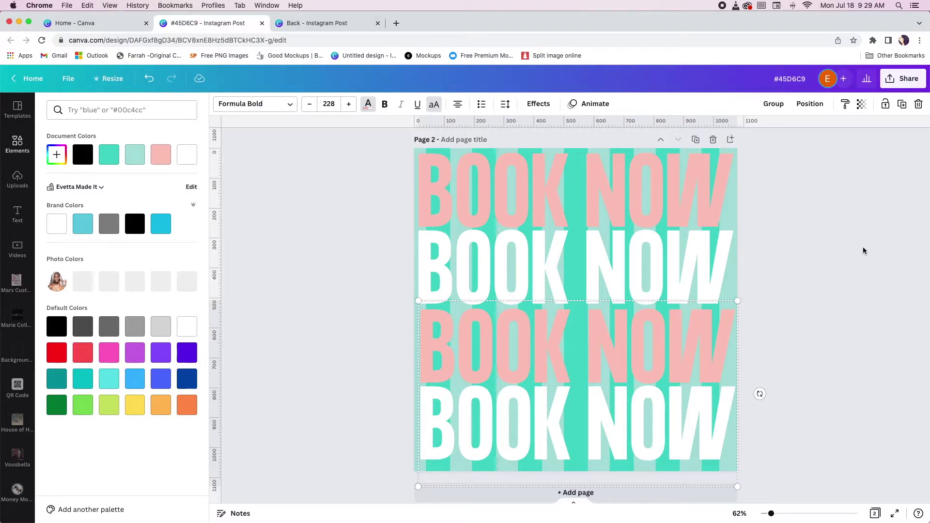
pyautogui.click(789, 295)
pyautogui.click(843, 385)
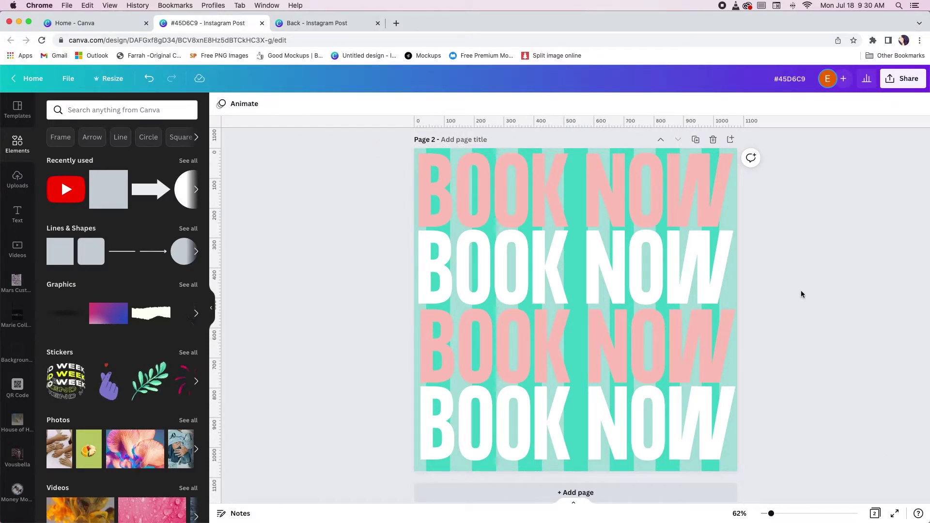
# Bring the model photo from page 1 onto Page 2 and enlarge it to full page height.
pyautogui.scroll(4, 812, 296)
pyautogui.click(625, 215)
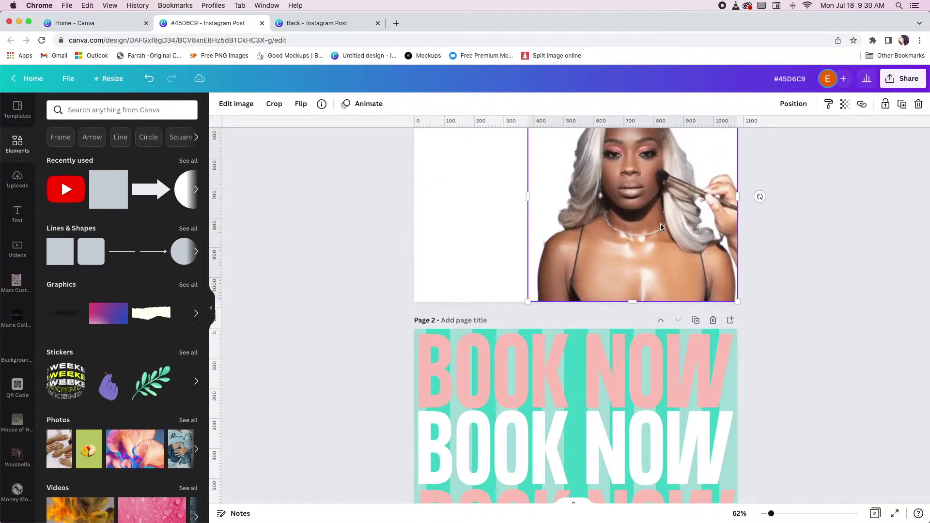
pyautogui.moveTo(661, 226); pyautogui.dragTo(549, 350)
pyautogui.scroll(-2, 557, 349)
pyautogui.moveTo(623, 353); pyautogui.dragTo(726, 476)
pyautogui.moveTo(652, 402); pyautogui.dragTo(652, 401)
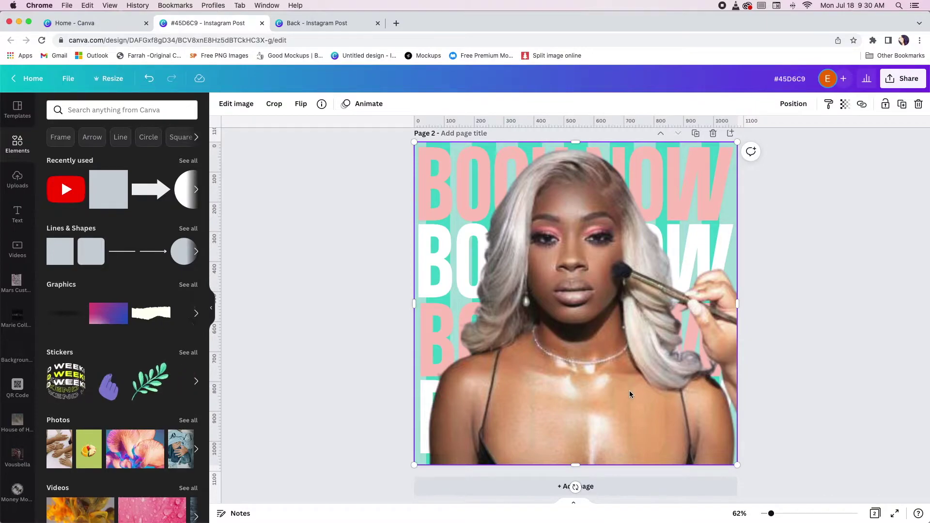
pyautogui.moveTo(630, 391); pyautogui.dragTo(587, 389)
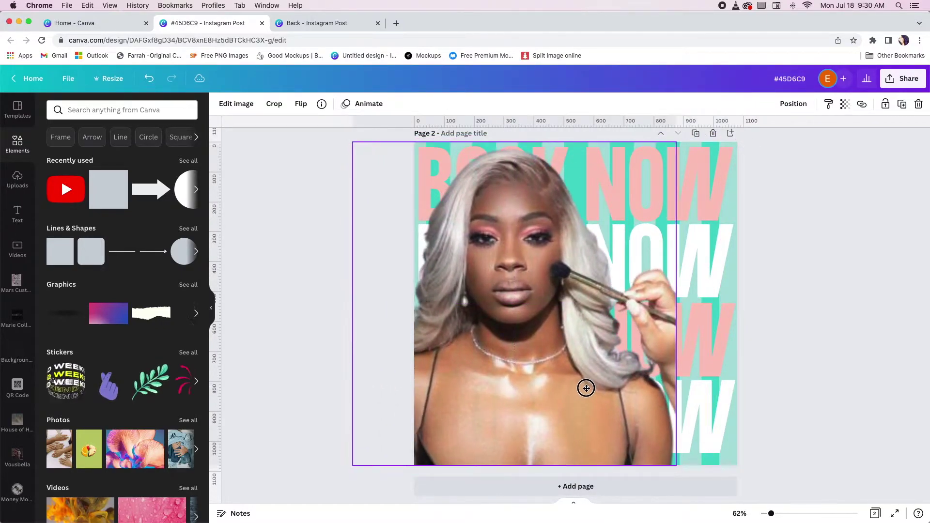
pyautogui.click(819, 384)
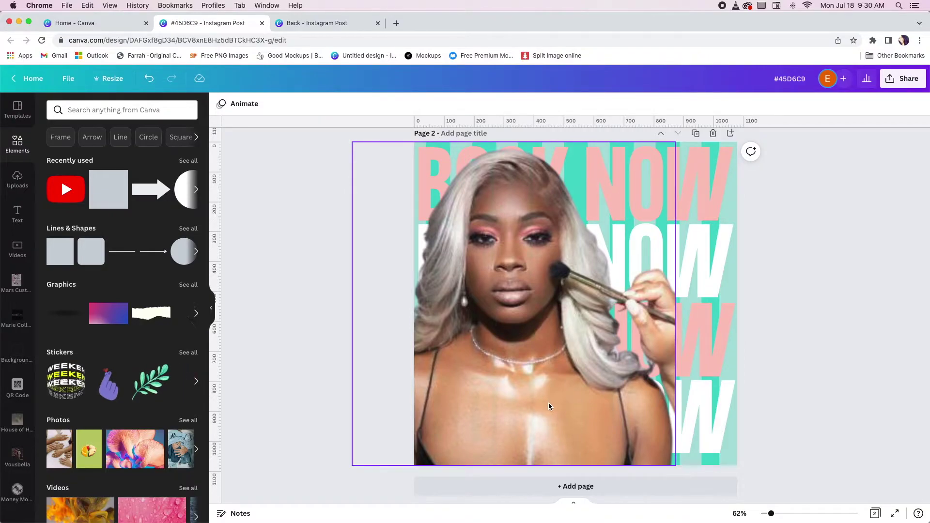
pyautogui.moveTo(549, 403)
pyautogui.mouseDown()
pyautogui.moveTo(602, 403)
pyautogui.moveTo(551, 410)
pyautogui.moveTo(560, 412)
pyautogui.mouseUp()
pyautogui.click(818, 379)
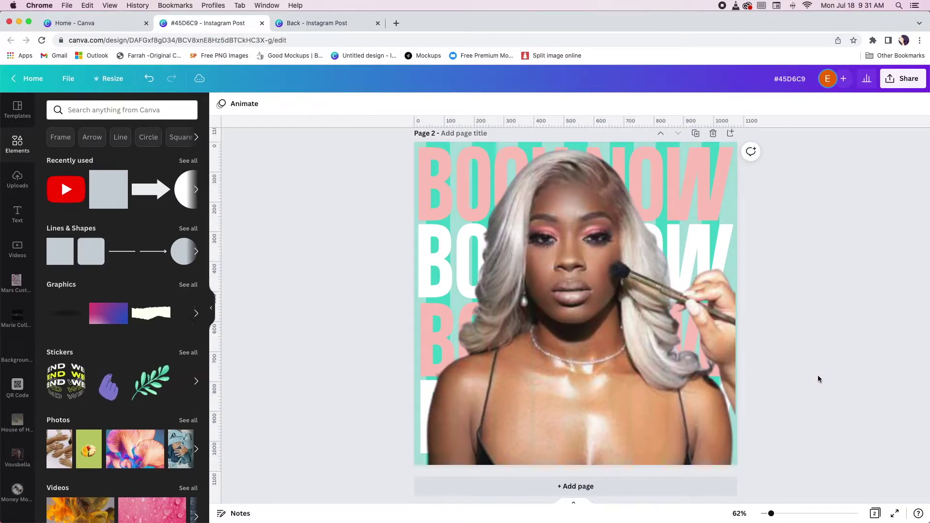
pyautogui.click(702, 385)
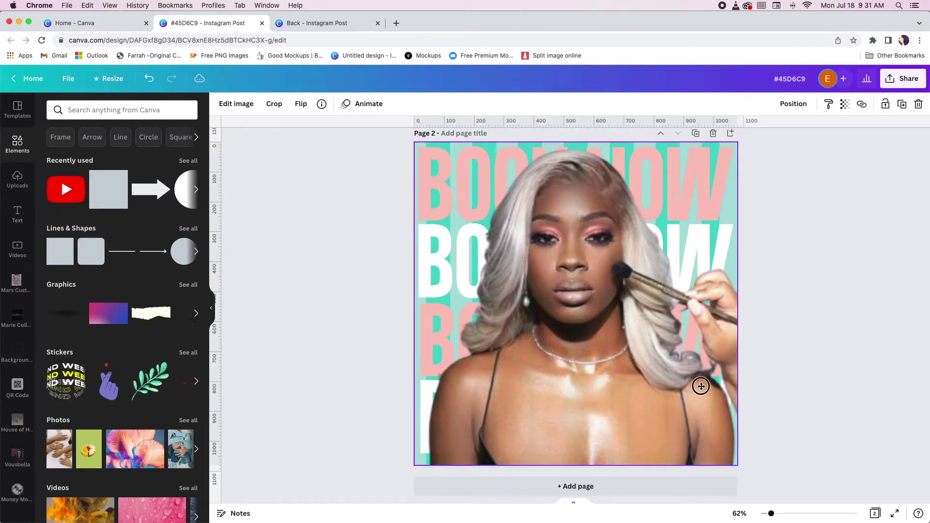
pyautogui.click(914, 408)
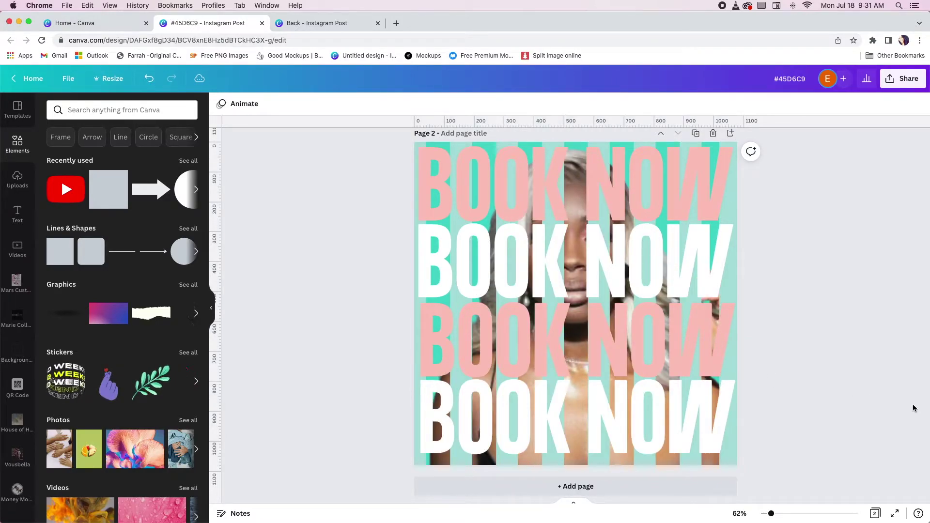
pyautogui.press('super+z')
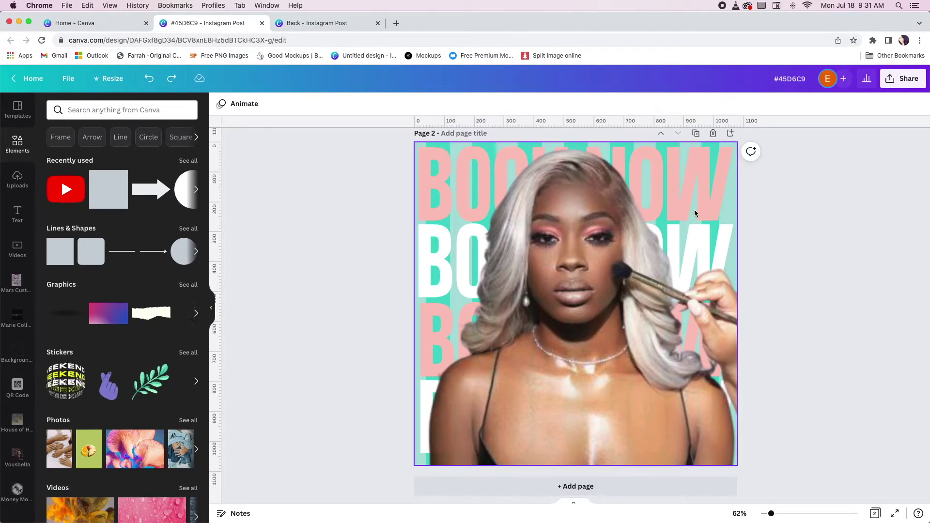
# Add a square stretched over the page and fill it with turquoise.
pyautogui.press('r')
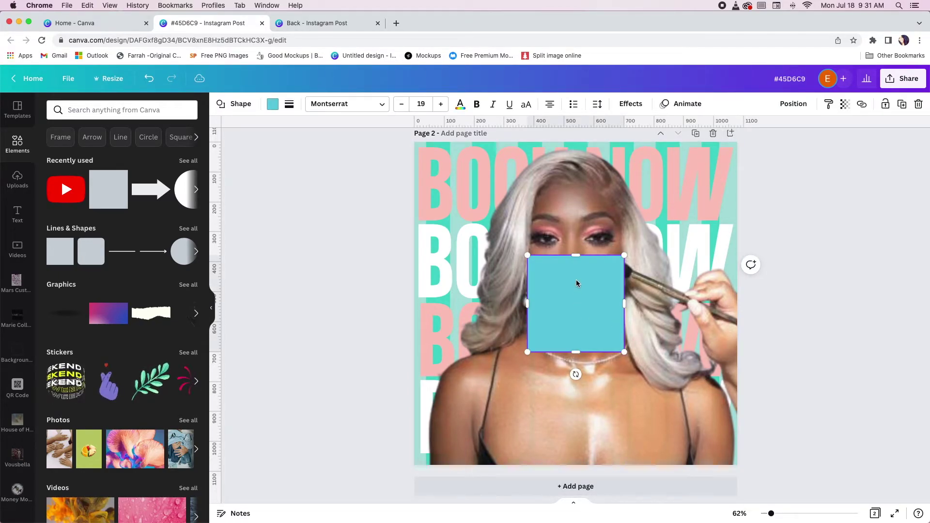
pyautogui.moveTo(577, 283); pyautogui.dragTo(472, 184)
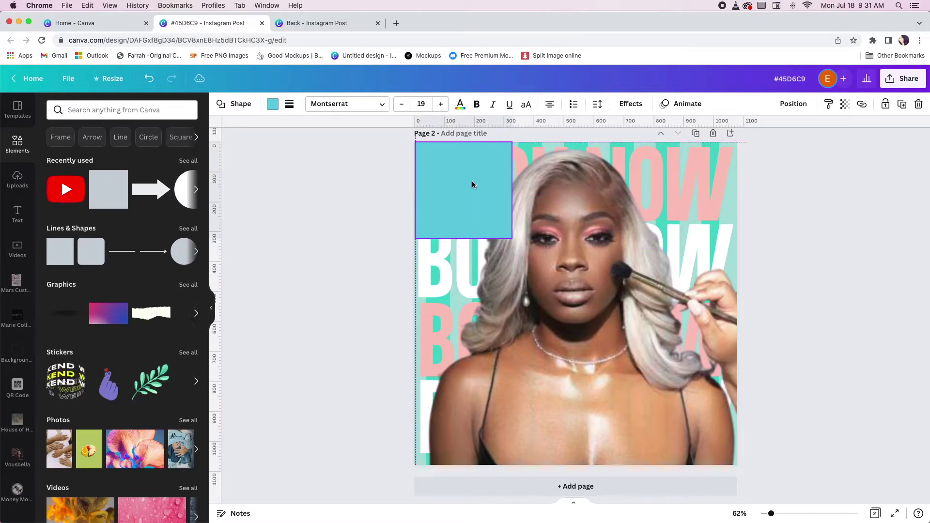
pyautogui.moveTo(512, 239); pyautogui.dragTo(736, 464)
pyautogui.click(273, 103)
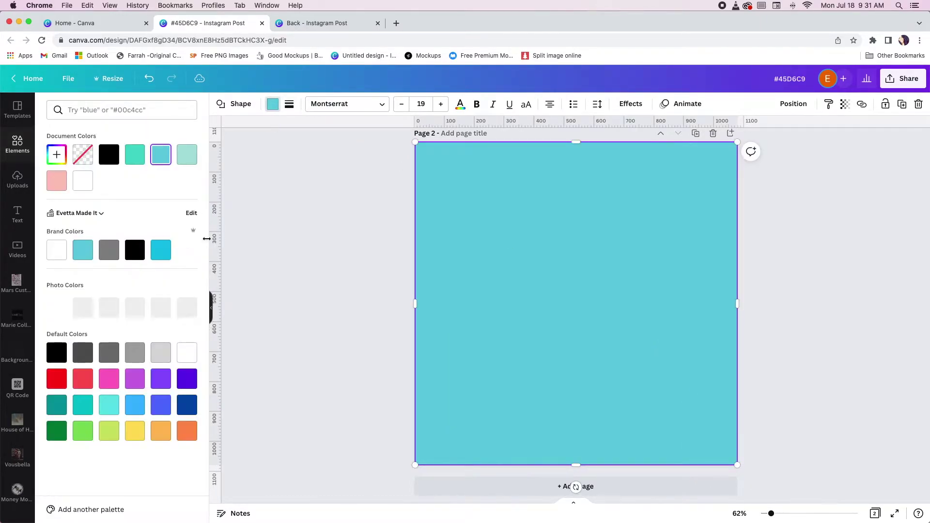
pyautogui.click(134, 154)
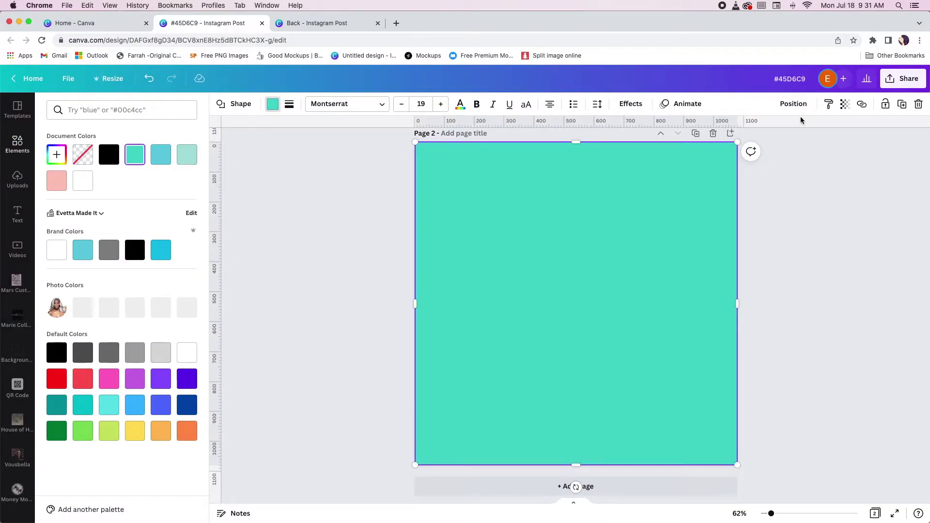
# Send the turquoise shape two layers back and lower its transparency to about 53.
pyautogui.click(793, 103)
pyautogui.click(756, 134)
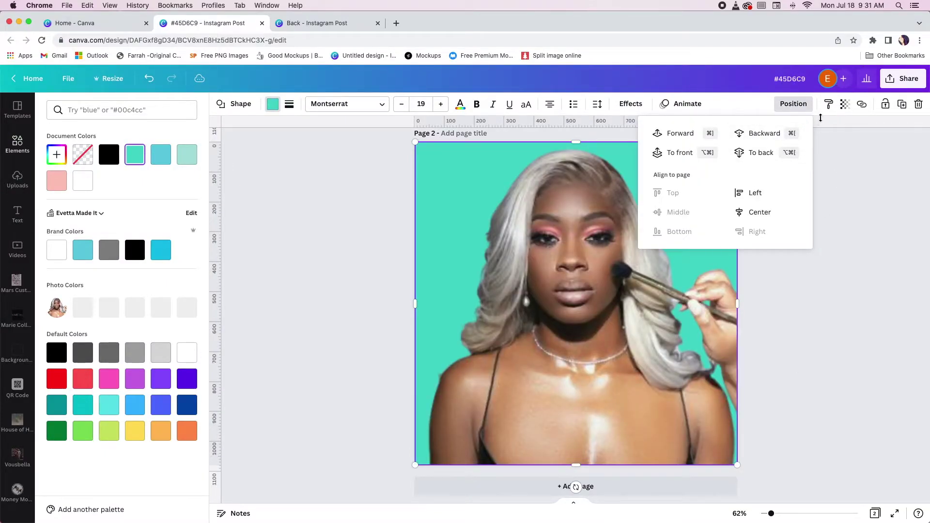
pyautogui.click(845, 103)
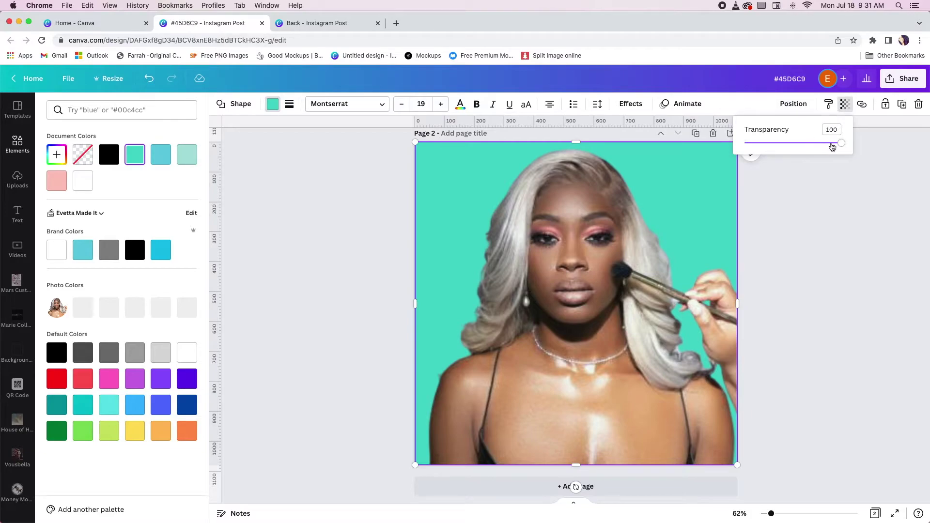
pyautogui.moveTo(832, 147); pyautogui.dragTo(796, 144)
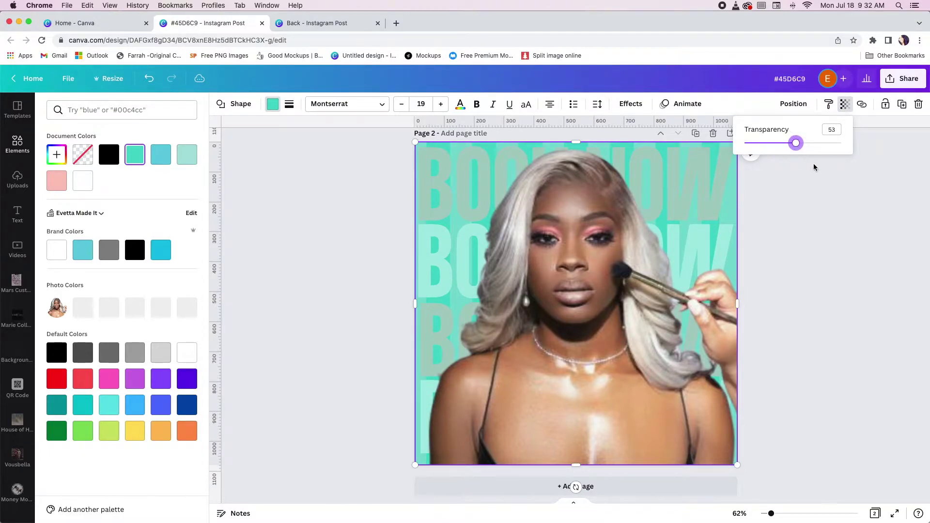
pyautogui.scroll(-1, 824, 290)
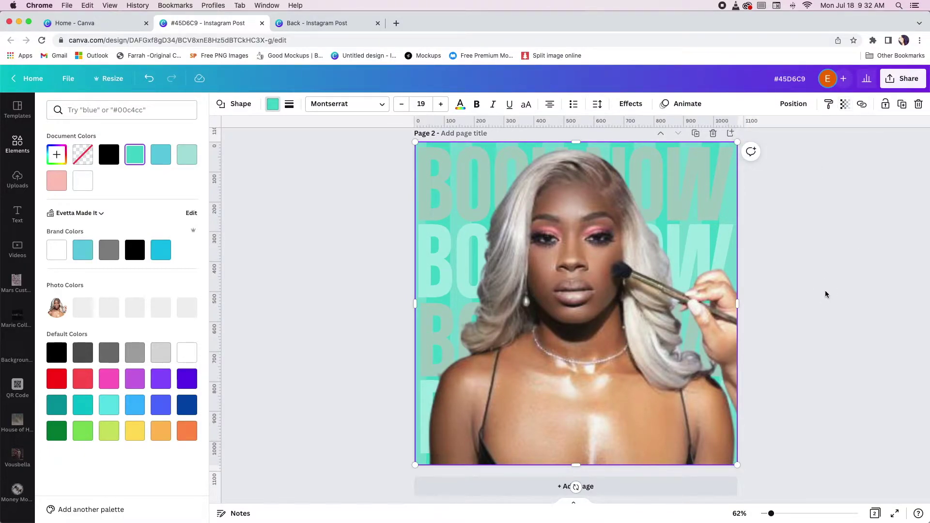
pyautogui.scroll(2, 826, 295)
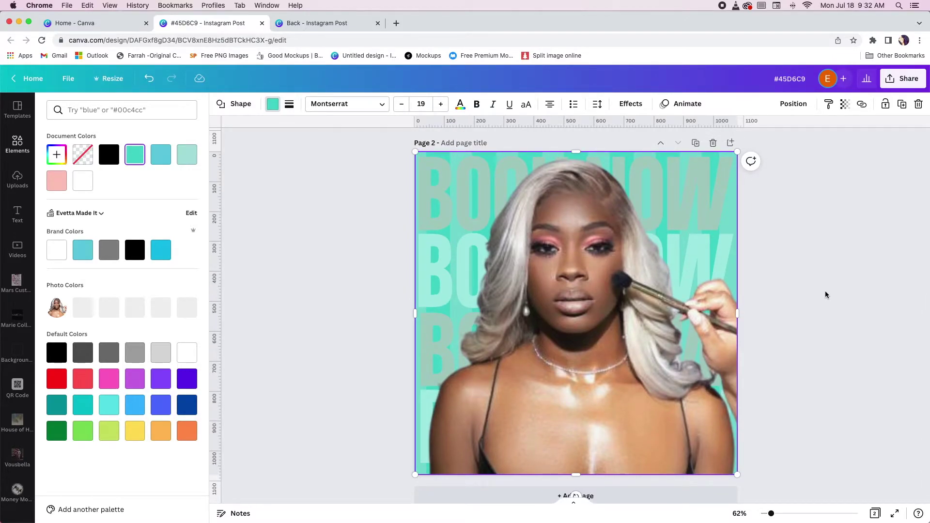
pyautogui.click(478, 209)
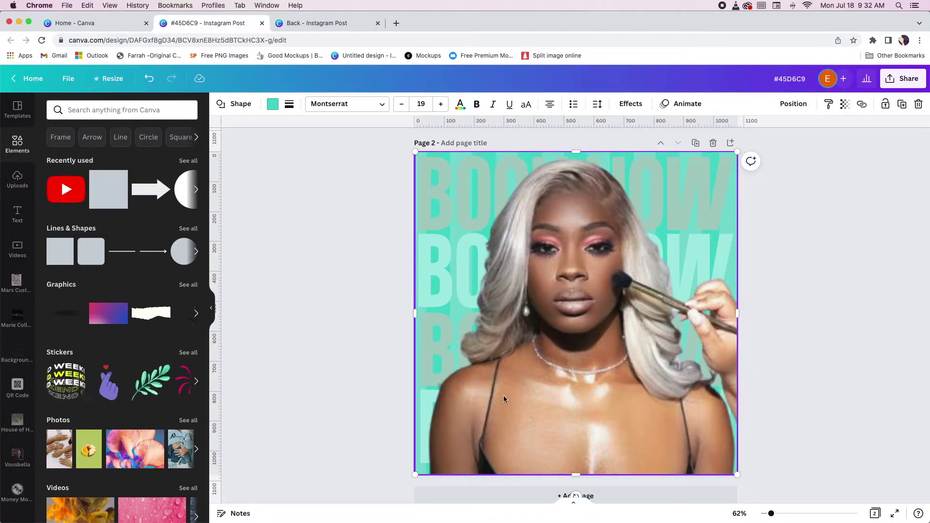
# Delete and restore the model photo to compare, then bring up the Text panel.
pyautogui.click(377, 329)
pyautogui.click(515, 371)
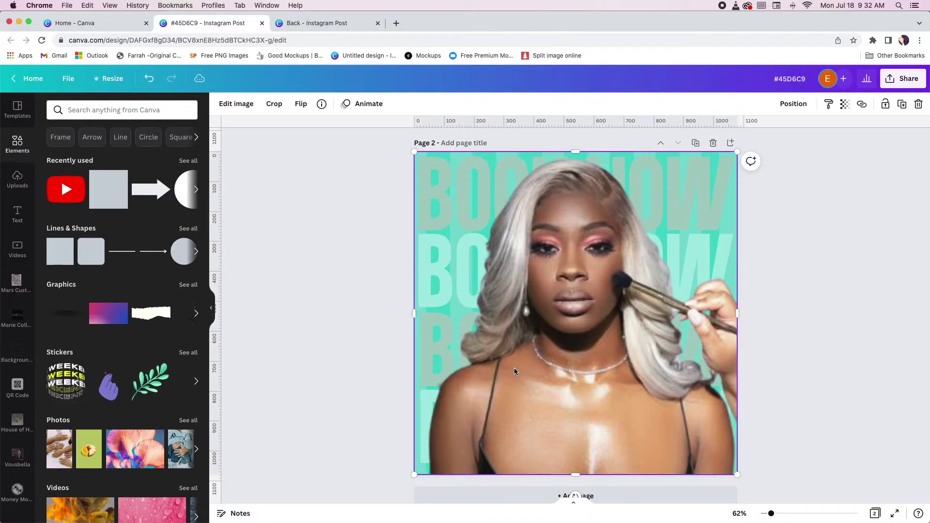
pyautogui.hotkey('ctrl', 'z')
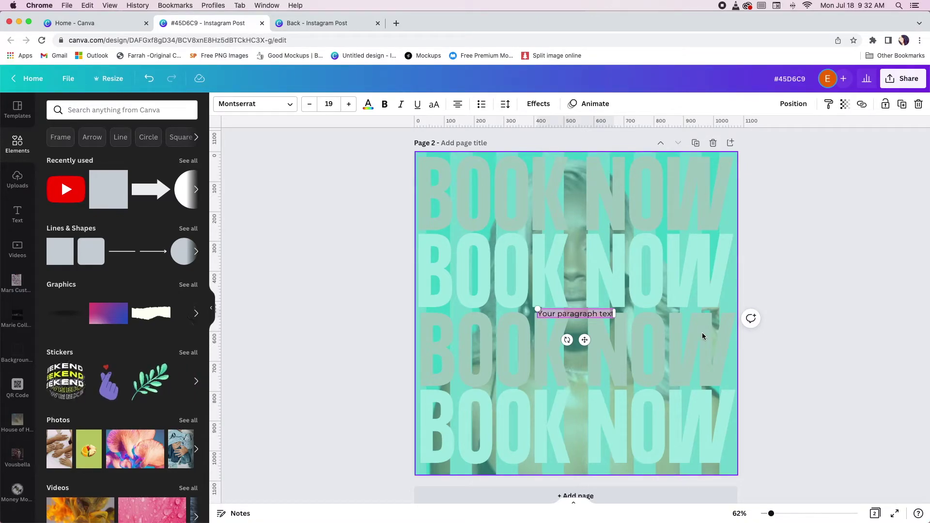
pyautogui.hotkey('ctrl', 'z')
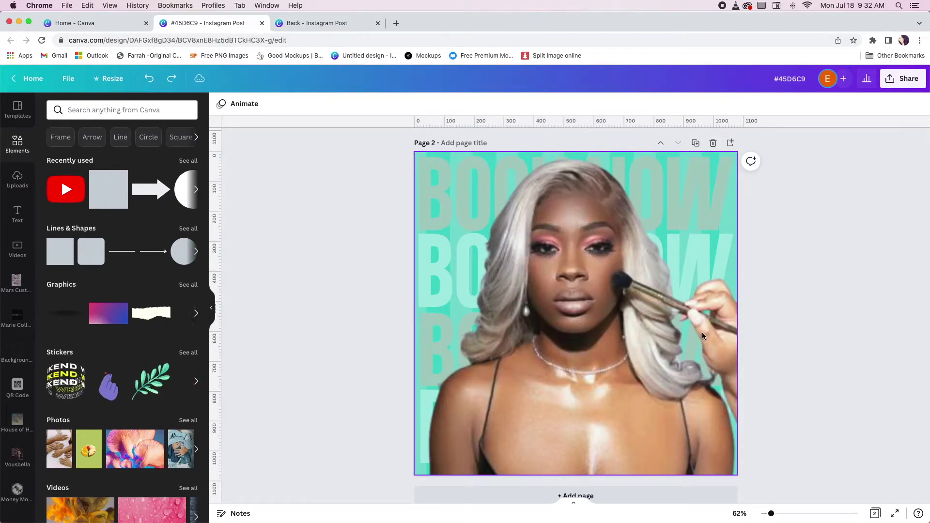
pyautogui.click(655, 435)
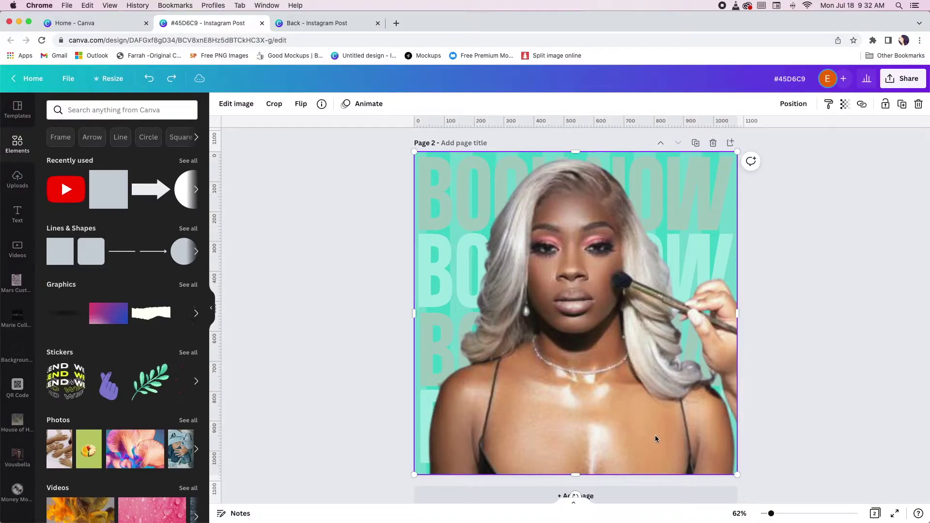
pyautogui.press('Delete')
pyautogui.hotkey('ctrl', 'z')
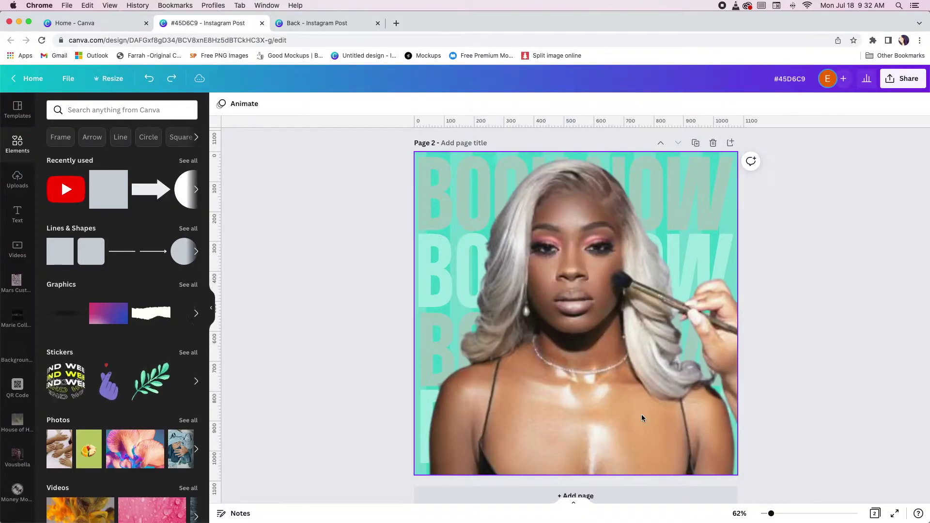
pyautogui.click(30, 219)
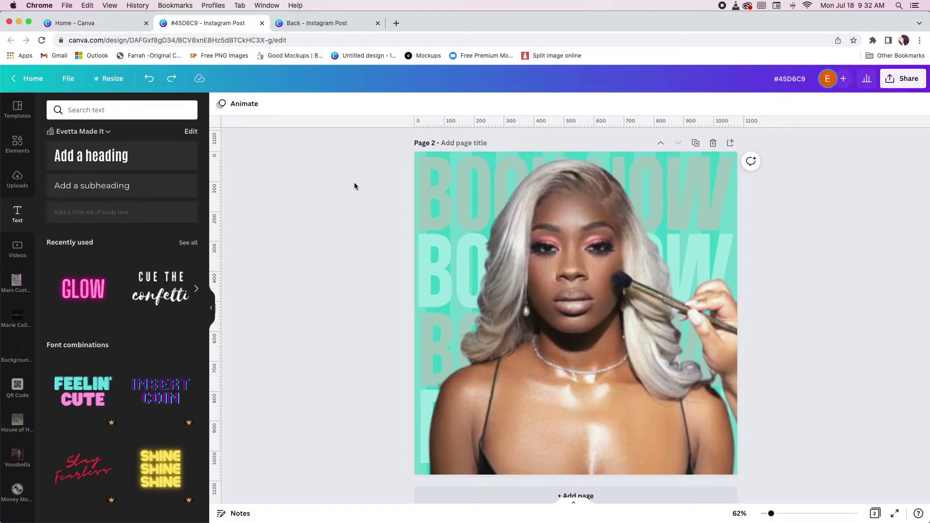
# Add a heading box, enlarge it, and set it to uppercase Formula Bold.
pyautogui.click(131, 162)
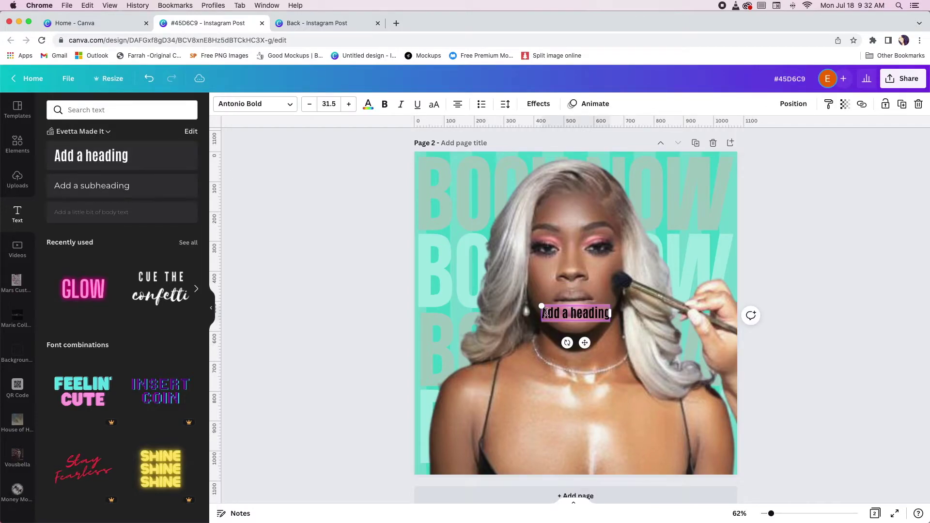
pyautogui.moveTo(541, 306); pyautogui.dragTo(450, 257)
pyautogui.moveTo(611, 321); pyautogui.dragTo(662, 333)
pyautogui.click(286, 104)
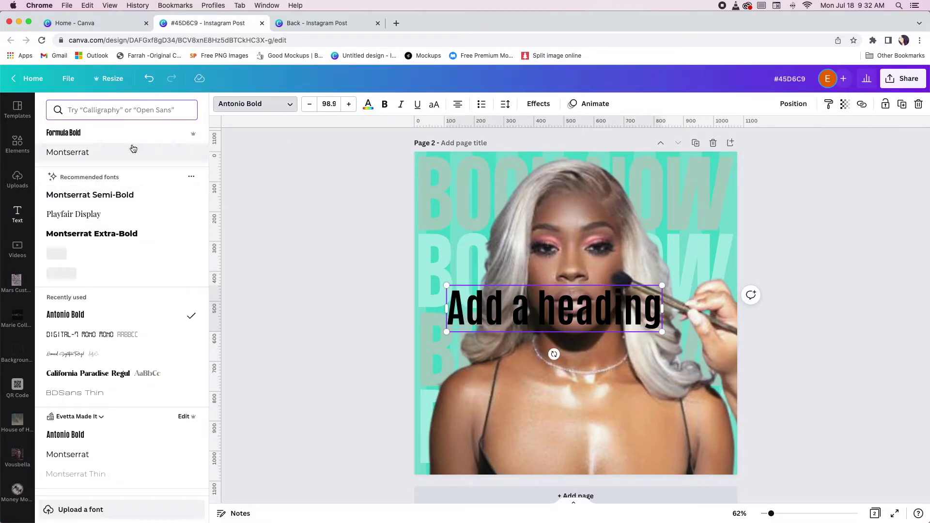
pyautogui.click(88, 135)
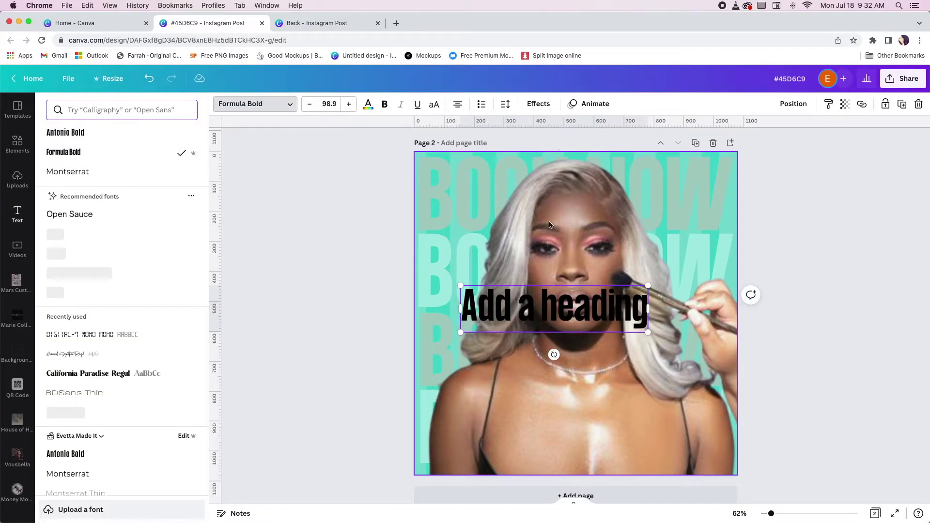
pyautogui.click(434, 104)
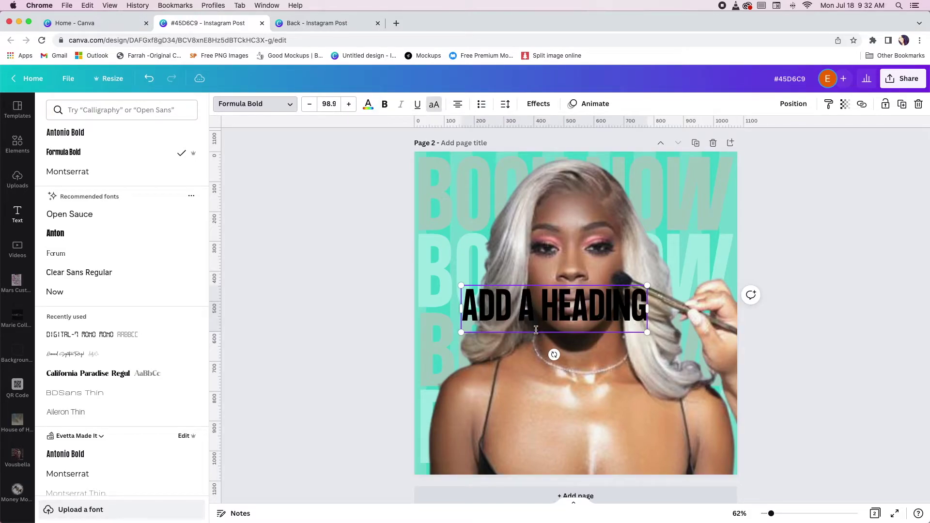
# Replace the heading text with 'BOOK YOUR' and 'APPOINTMENTS' on two lines.
pyautogui.moveTo(470, 310); pyautogui.dragTo(642, 314)
pyautogui.write('BOOK YOUR')
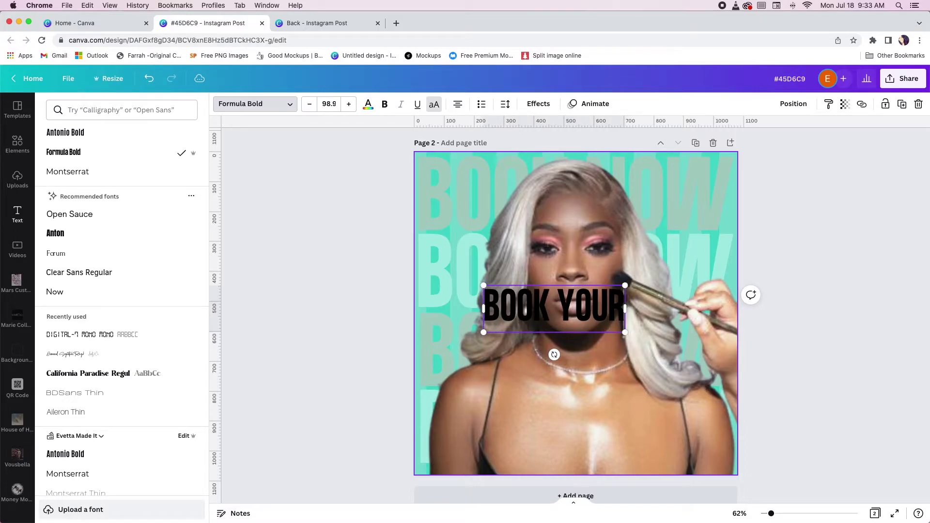
pyautogui.press('Return')
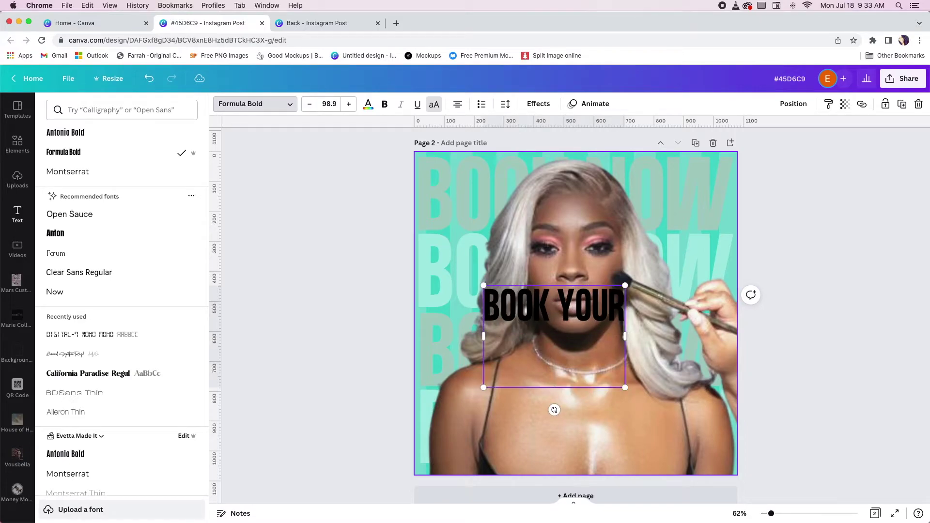
pyautogui.write('APPOINT')
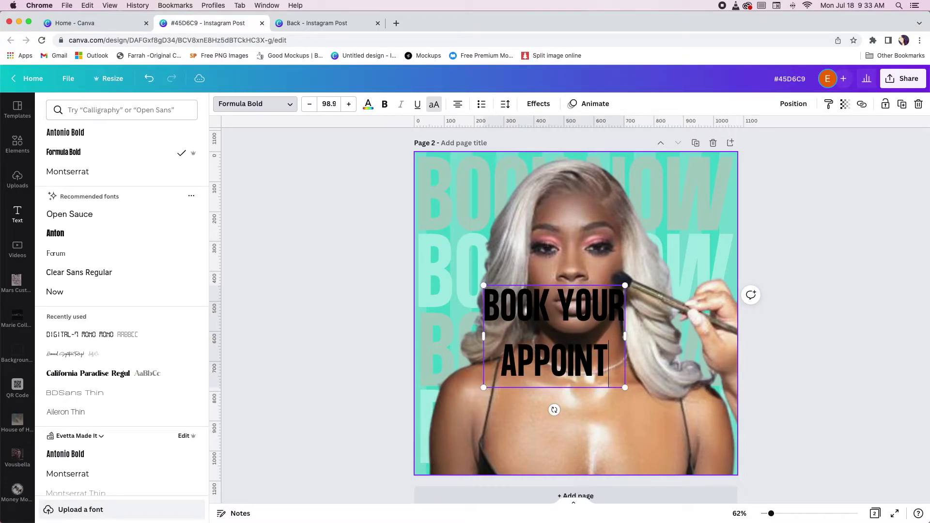
pyautogui.write('MENT')
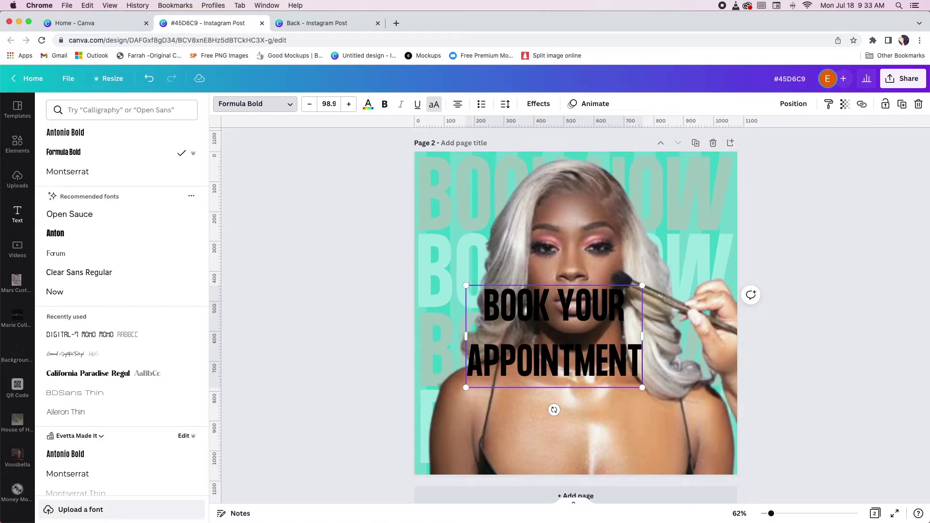
pyautogui.write('S')
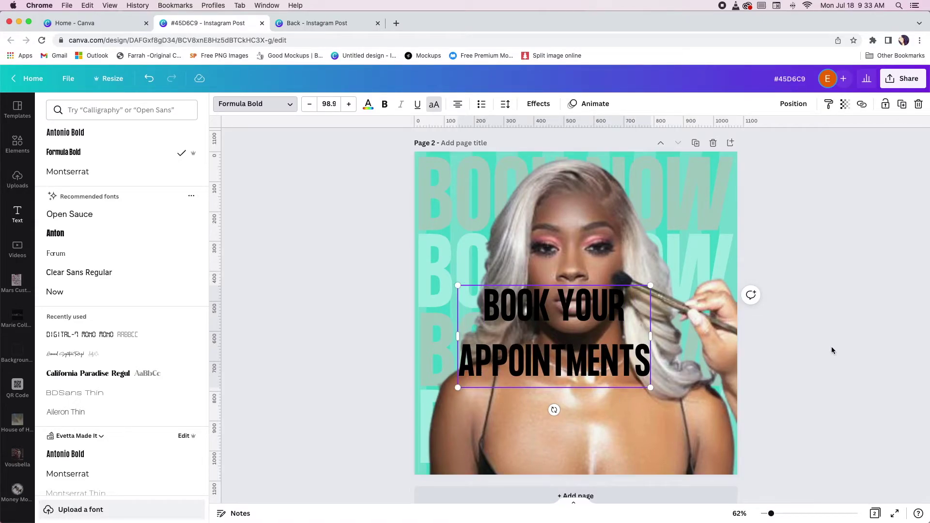
# Move the heading down onto the model's chest.
pyautogui.click(705, 336)
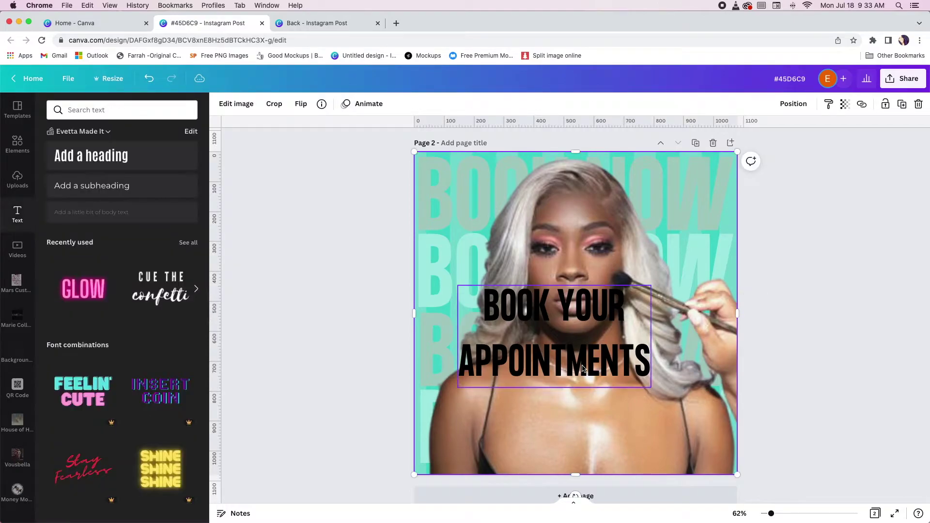
pyautogui.click(579, 368)
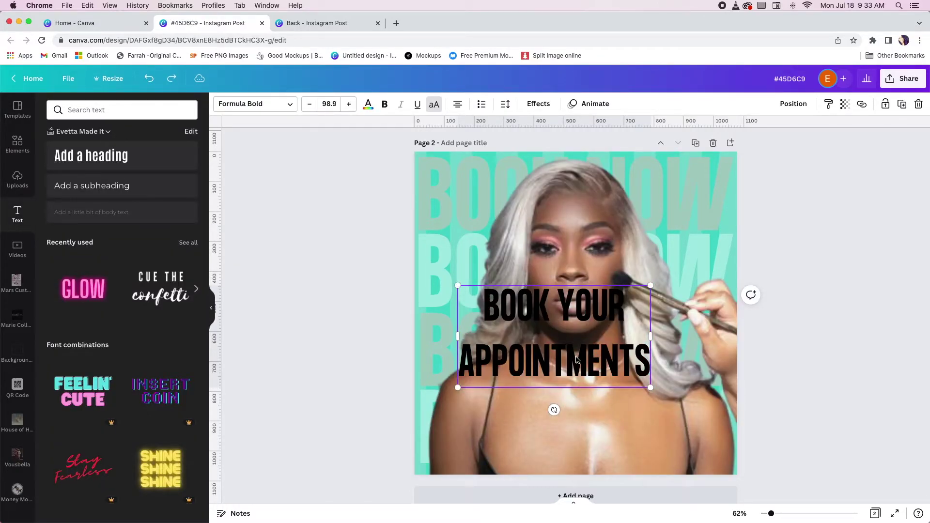
pyautogui.moveTo(595, 357); pyautogui.dragTo(594, 405)
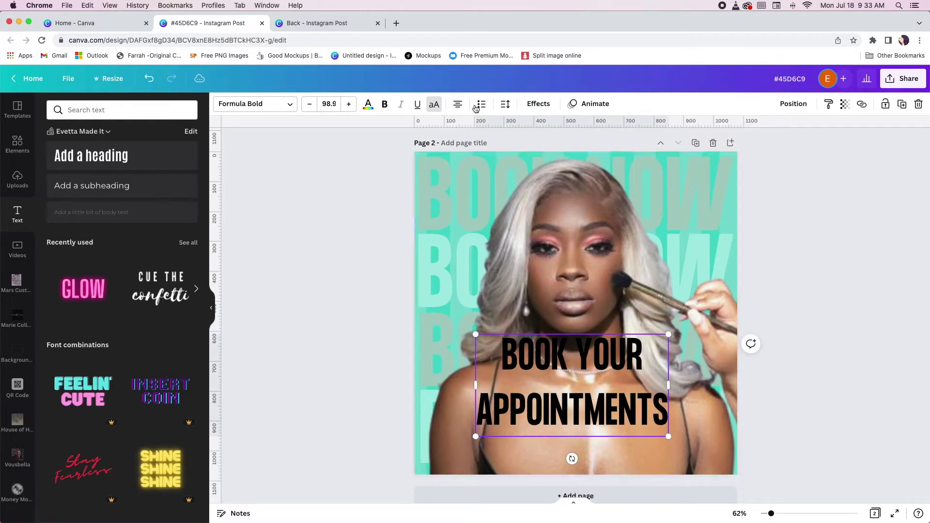
pyautogui.click(765, 438)
pyautogui.click(631, 419)
# Tighten the heading's line spacing to 1.05 and left-align it.
pyautogui.click(505, 104)
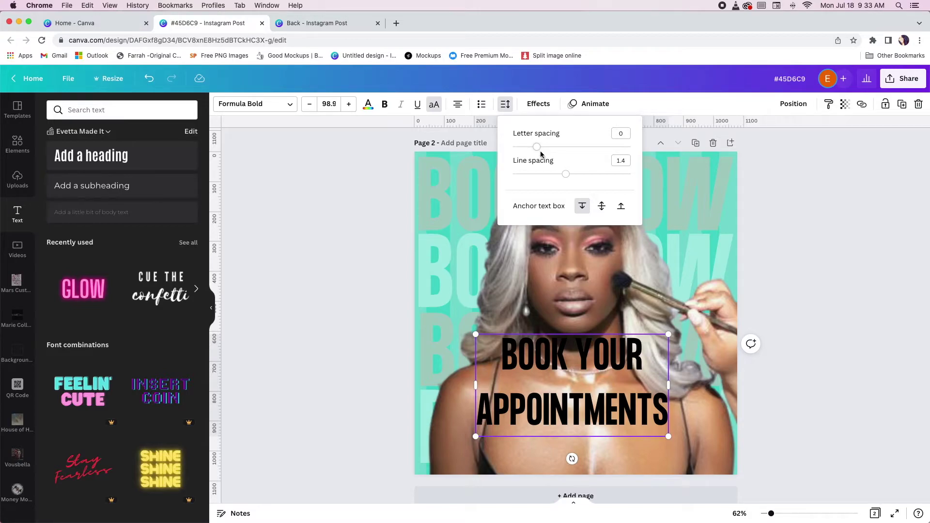
pyautogui.moveTo(566, 174); pyautogui.dragTo(535, 178)
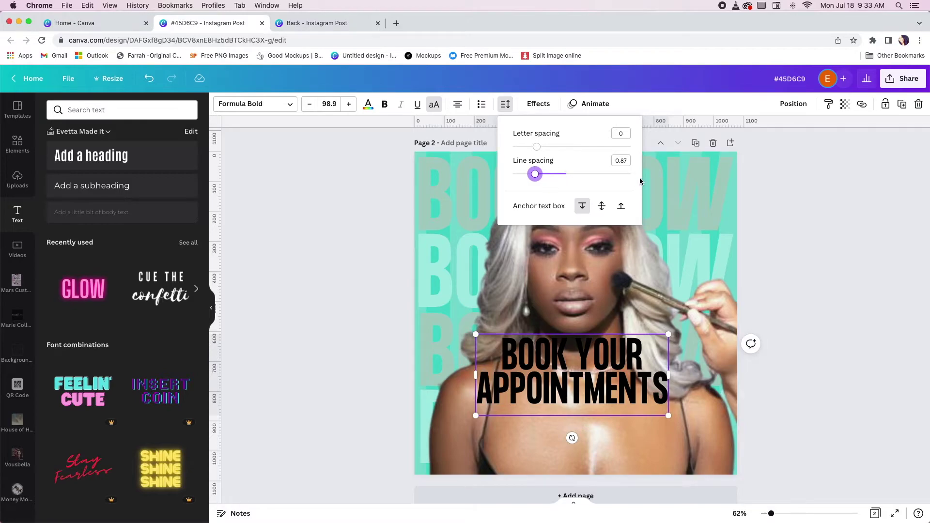
pyautogui.click(459, 107)
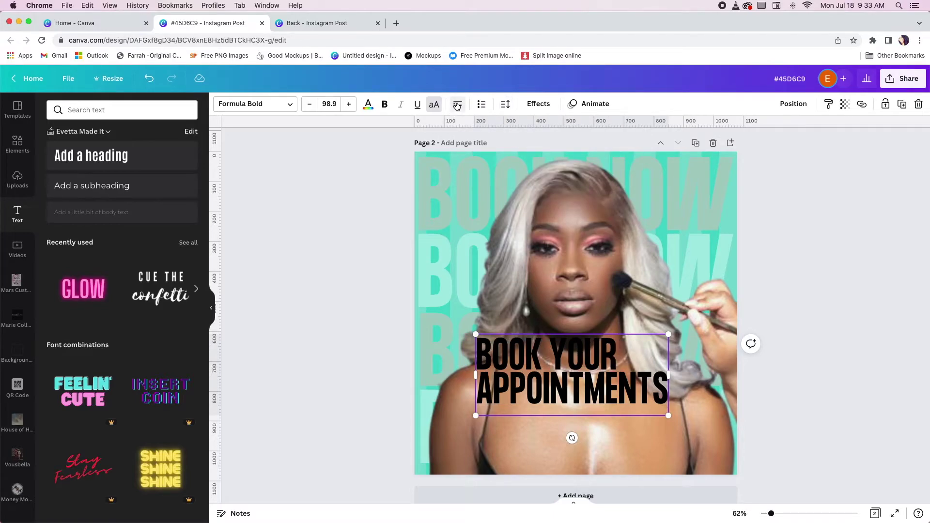
# Move the heading left, enlarge it to size 116, and change APPOINTMENTS to APPOINTMENT.
pyautogui.moveTo(579, 377); pyautogui.dragTo(521, 398)
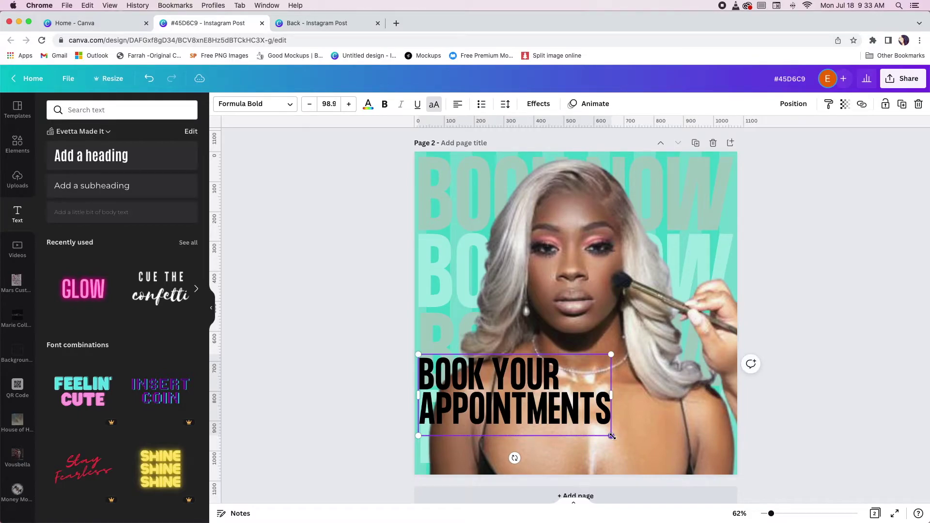
pyautogui.moveTo(612, 436)
pyautogui.mouseDown()
pyautogui.moveTo(644, 445)
pyautogui.moveTo(608, 425)
pyautogui.mouseUp()
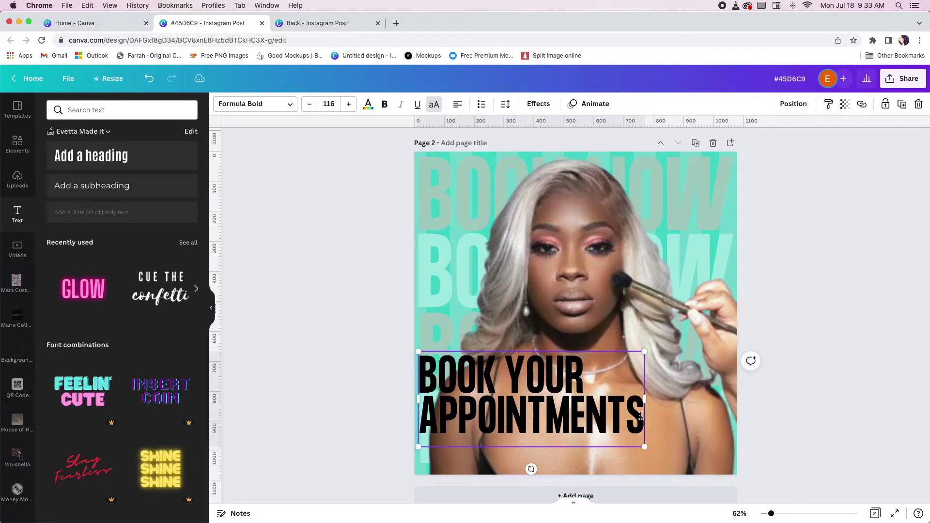
pyautogui.click(641, 416)
pyautogui.press('BackSpace')
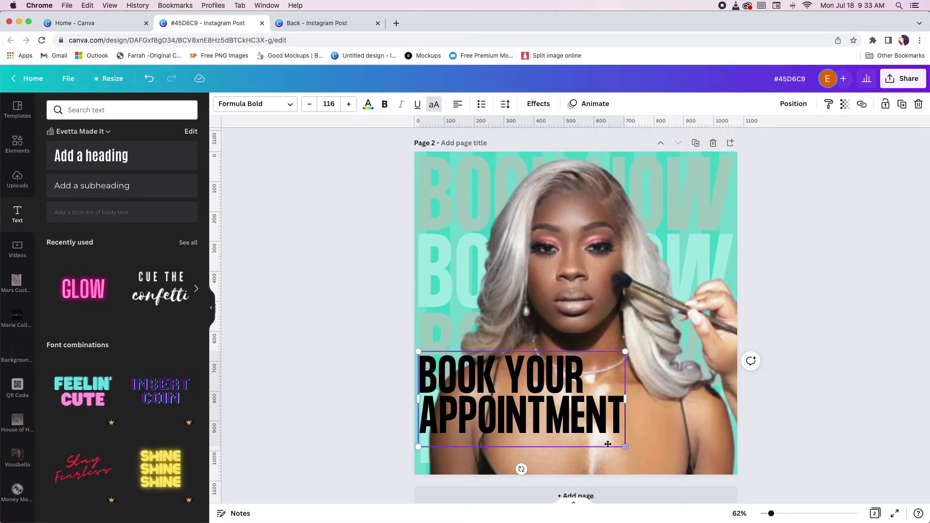
pyautogui.click(594, 426)
pyautogui.moveTo(607, 449); pyautogui.dragTo(606, 451)
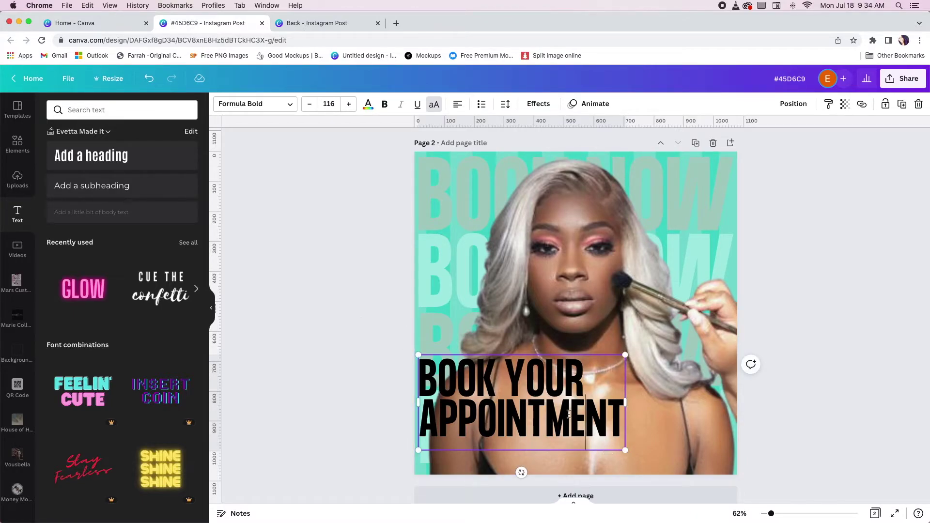
# Colour the heading text with the teal document colour.
pyautogui.click(857, 431)
pyautogui.click(506, 415)
pyautogui.click(368, 104)
pyautogui.click(116, 158)
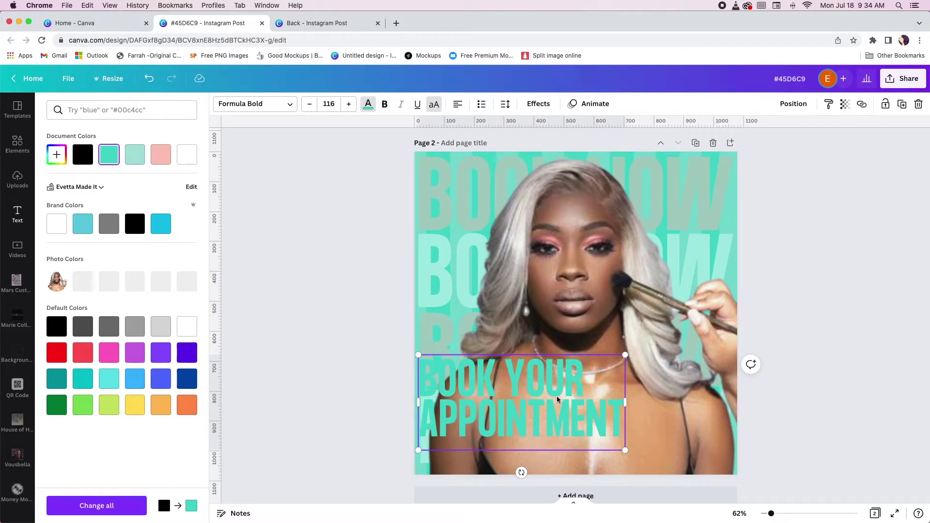
# Apply the Splice effect to the heading with offset 0.
pyautogui.click(543, 105)
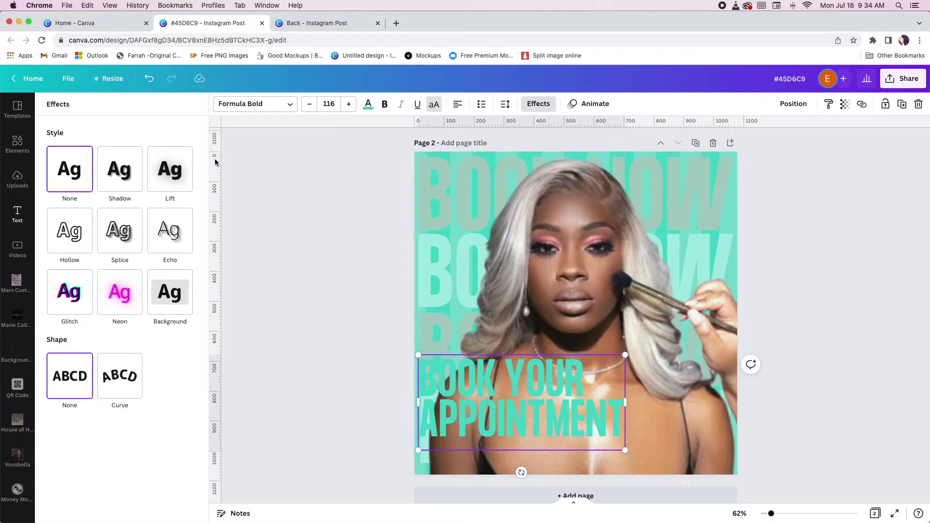
pyautogui.click(126, 238)
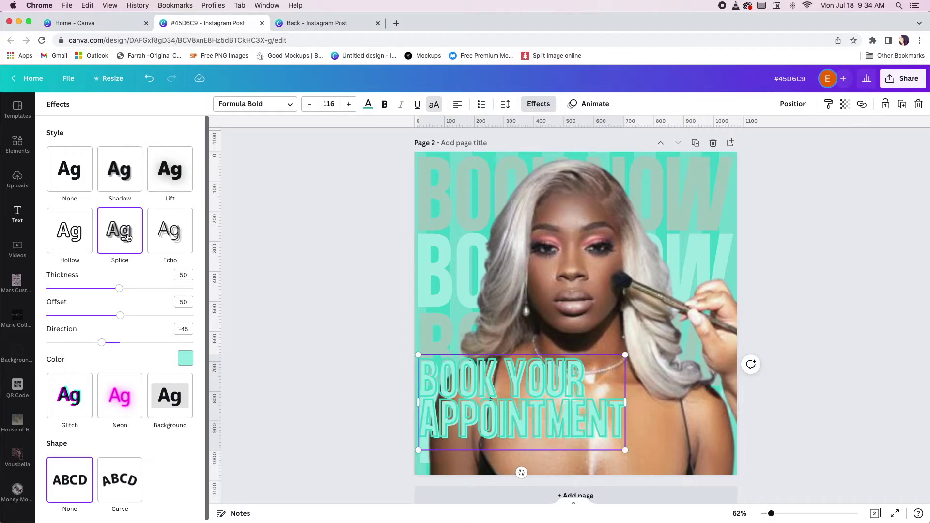
pyautogui.moveTo(120, 315); pyautogui.dragTo(46, 314)
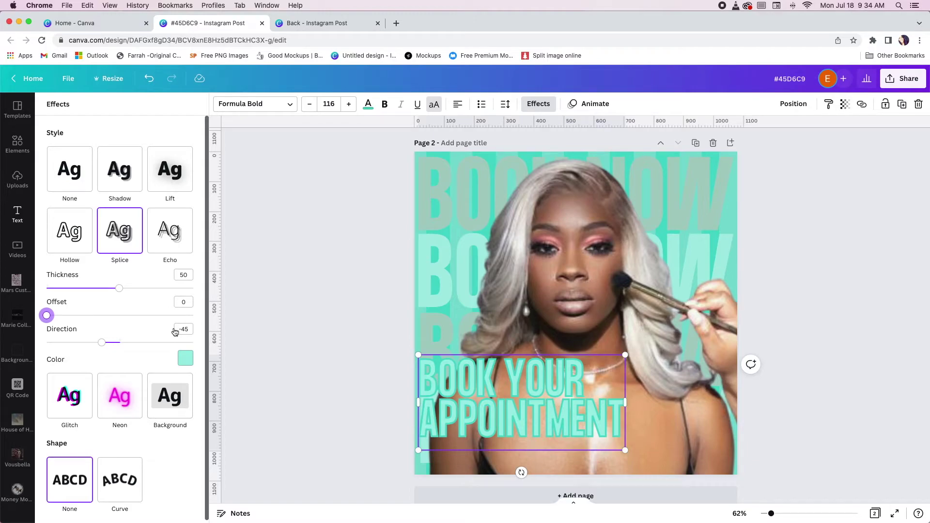
pyautogui.scroll(-1, 246, 290)
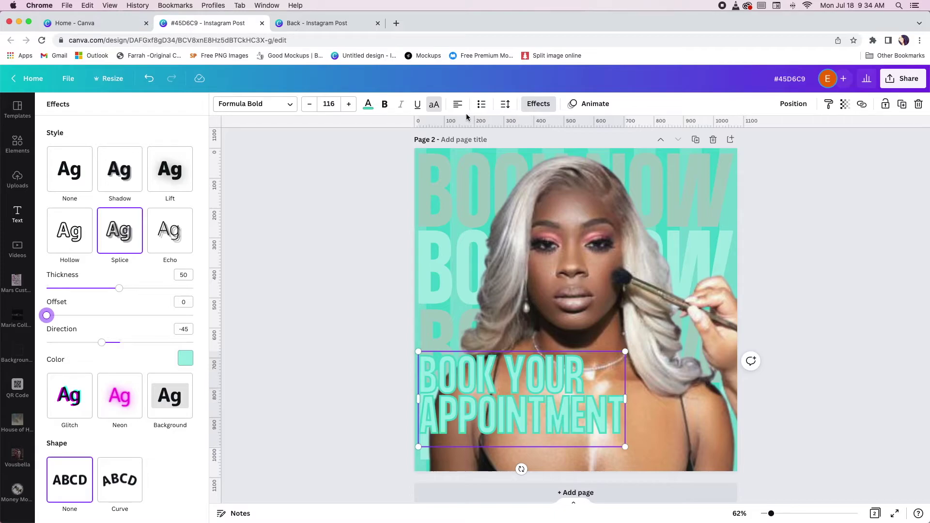
# Make the heading text white and set the Splice thickness to about 46.
pyautogui.click(368, 104)
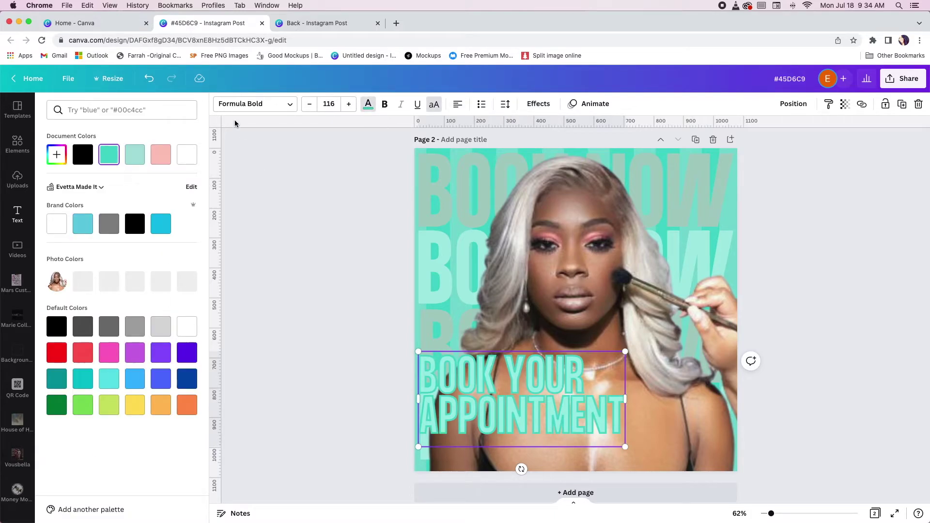
pyautogui.click(57, 232)
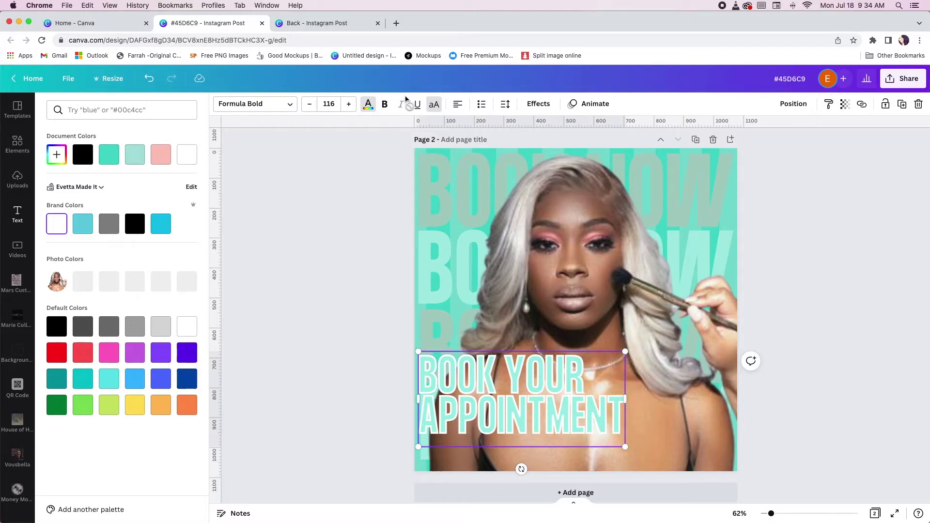
pyautogui.click(539, 104)
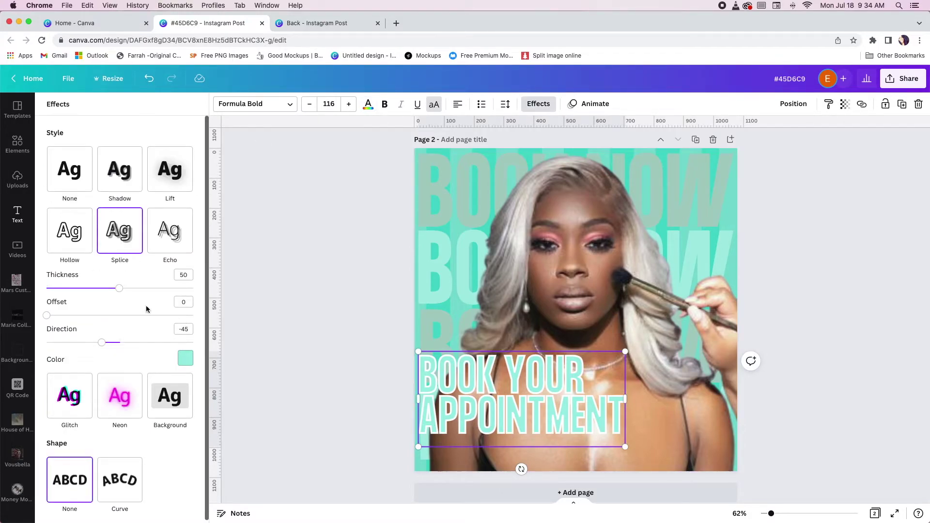
pyautogui.moveTo(121, 290); pyautogui.dragTo(66, 290)
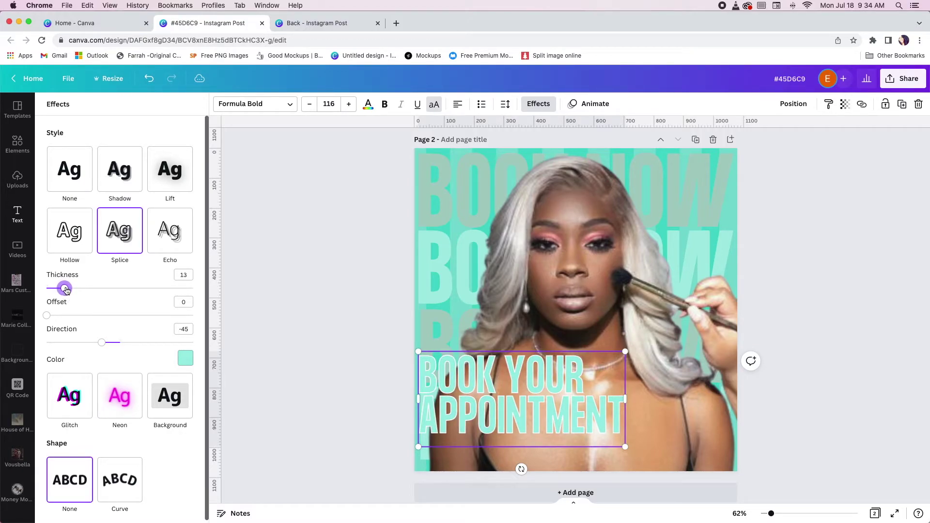
pyautogui.moveTo(67, 289); pyautogui.dragTo(115, 289)
# Enlarge the heading slightly to size 124.
pyautogui.moveTo(625, 448); pyautogui.dragTo(640, 453)
pyautogui.click(298, 311)
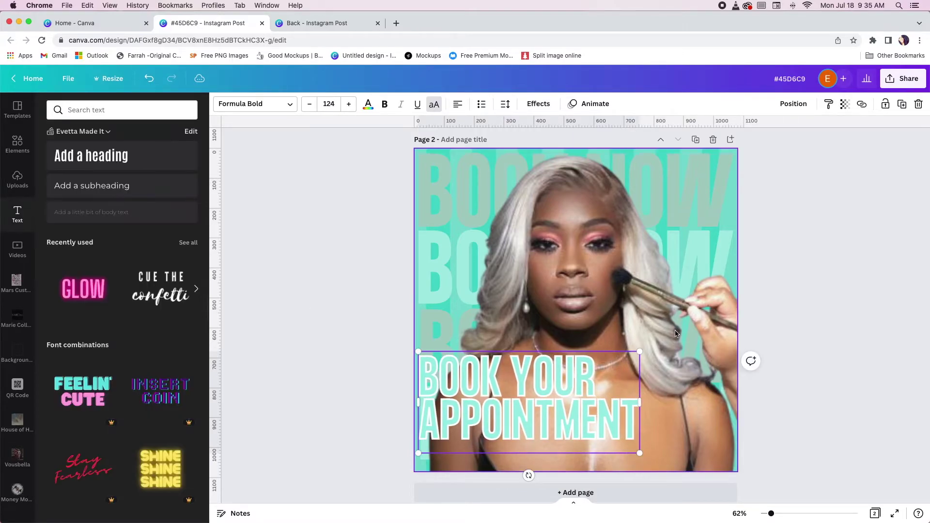
pyautogui.click(838, 388)
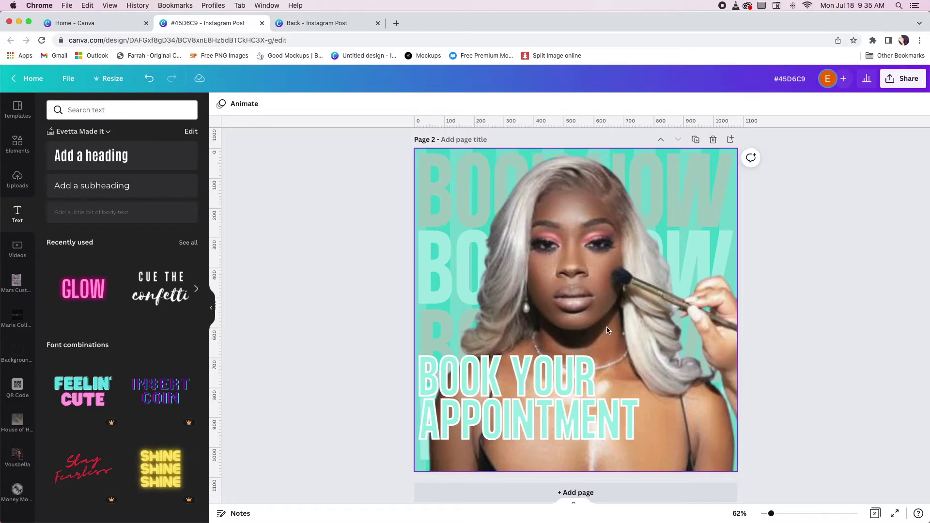
# Add a square with R, stretch it into a long thin bar, and fill it pink.
pyautogui.press('r')
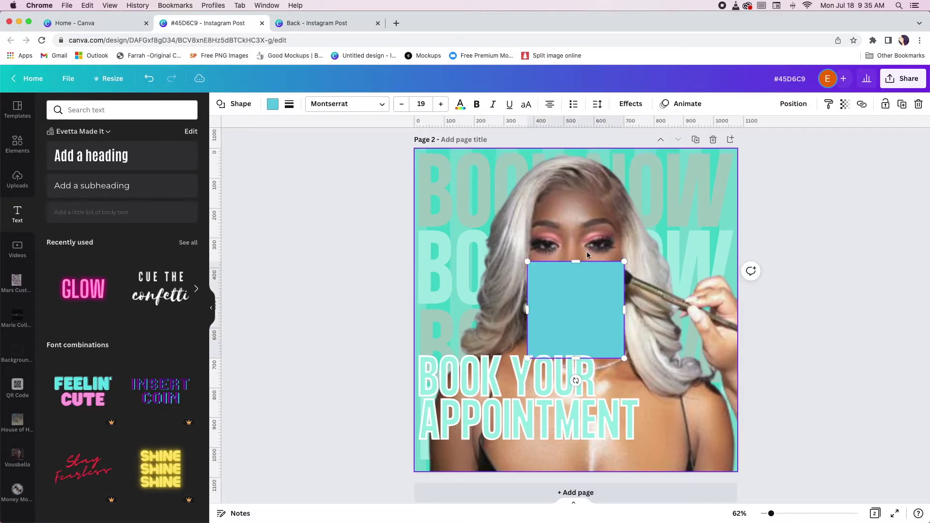
pyautogui.moveTo(582, 257); pyautogui.dragTo(680, 248)
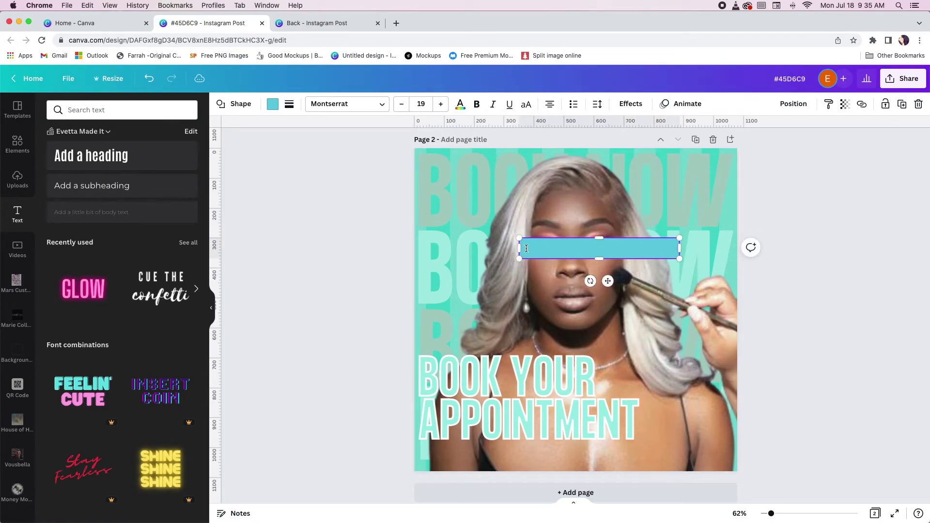
pyautogui.moveTo(518, 248)
pyautogui.mouseDown()
pyautogui.moveTo(460, 249)
pyautogui.moveTo(502, 248)
pyautogui.mouseUp()
pyautogui.click(272, 103)
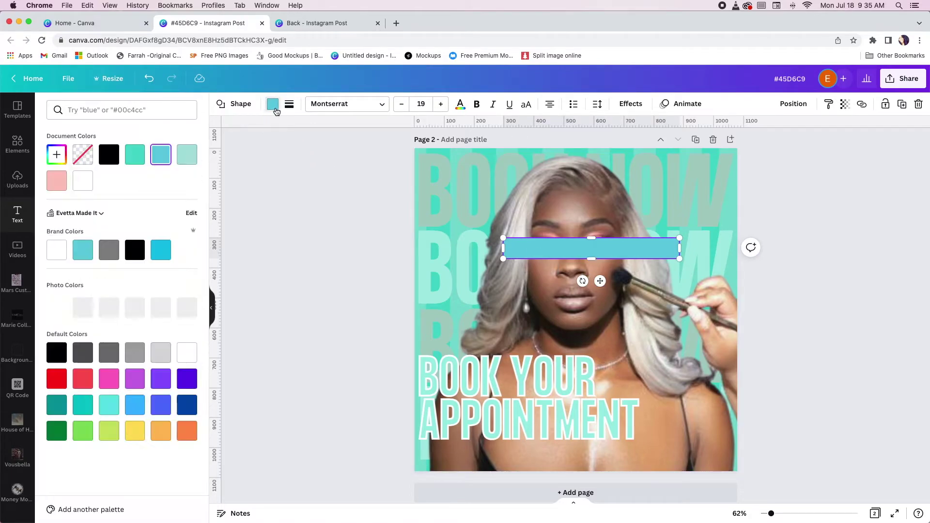
pyautogui.click(57, 181)
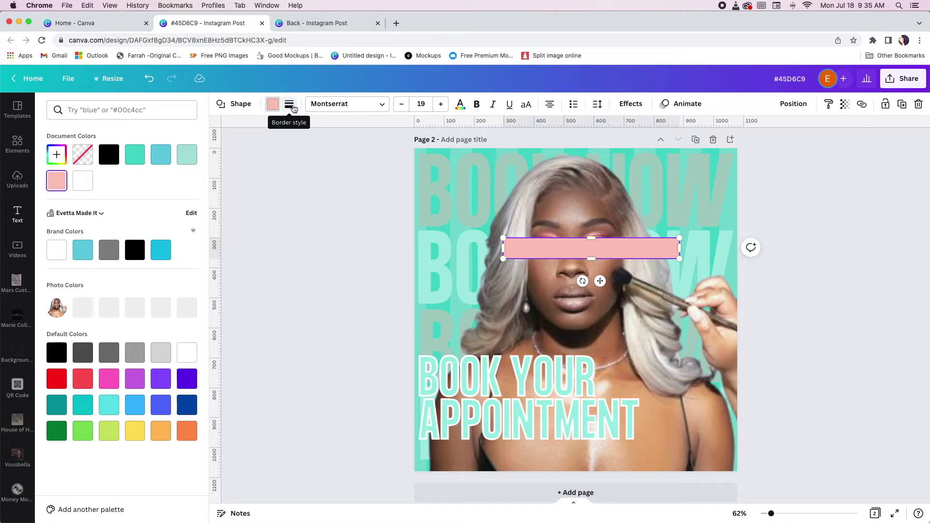
# Round the bar's corners to 100 and move it beneath the heading.
pyautogui.click(290, 107)
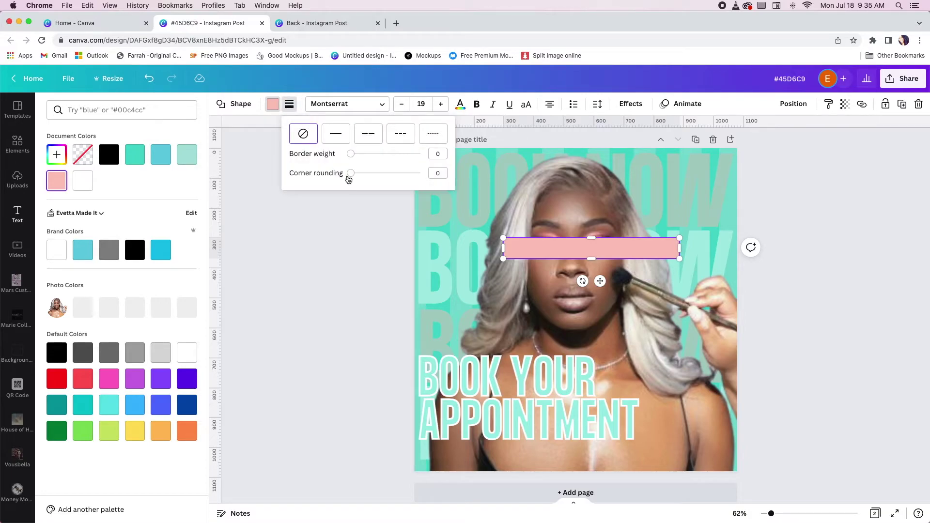
pyautogui.moveTo(351, 175); pyautogui.dragTo(422, 176)
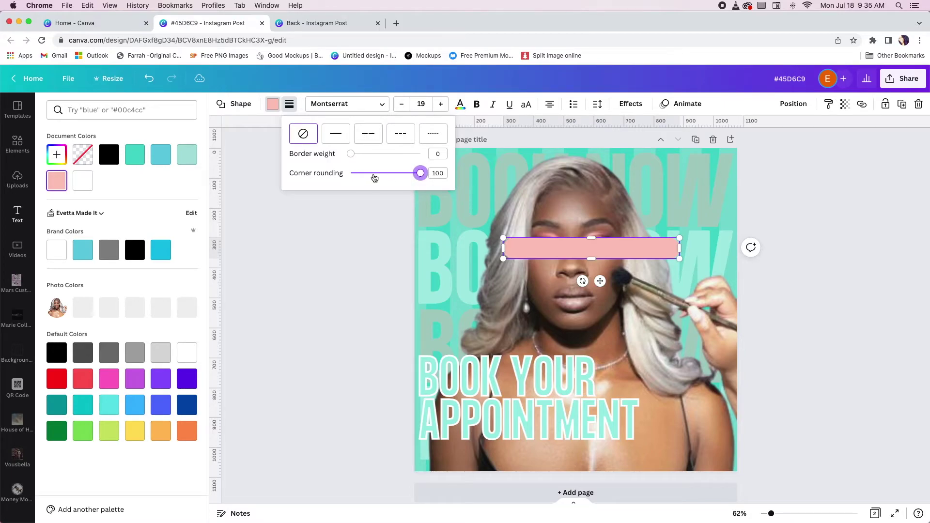
pyautogui.click(695, 327)
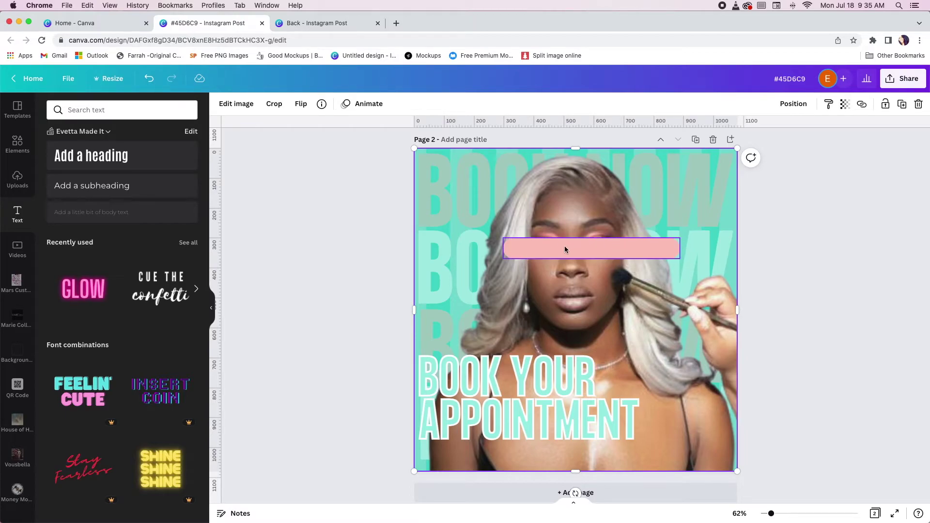
pyautogui.click(606, 251)
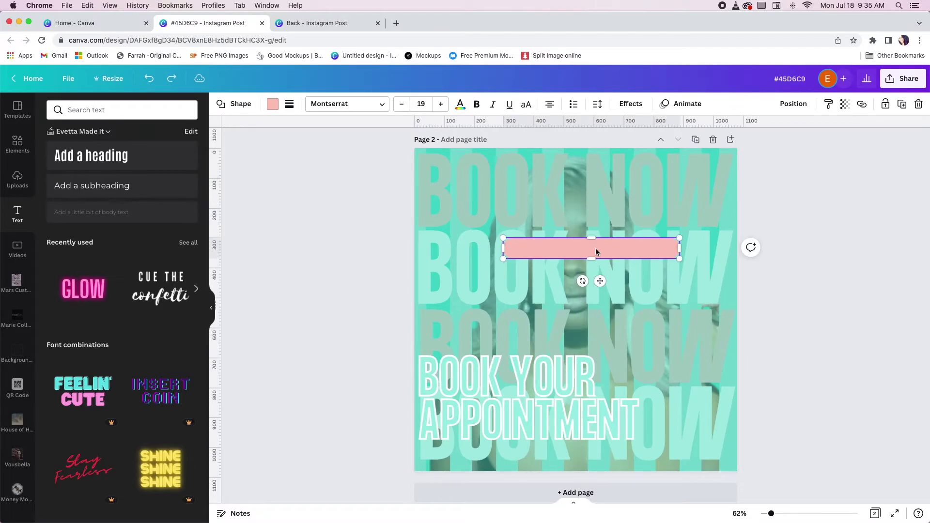
pyautogui.click(812, 324)
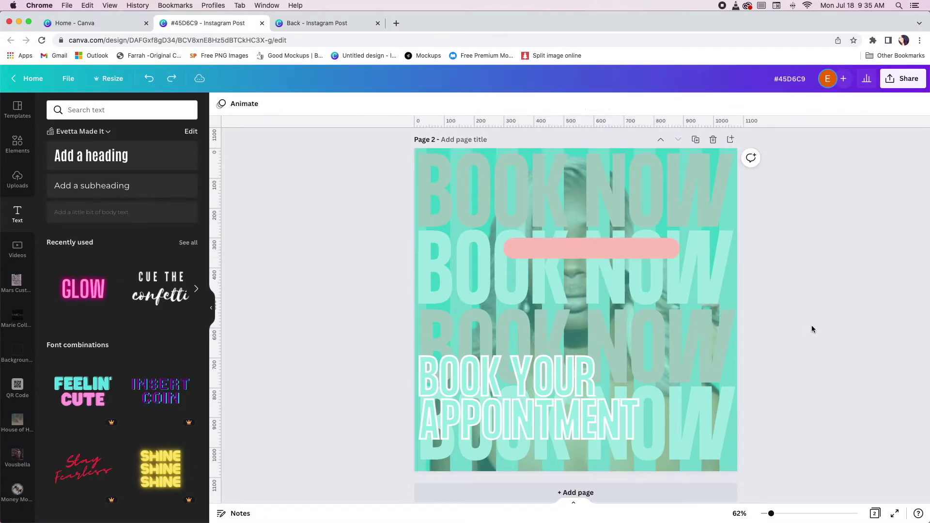
pyautogui.moveTo(598, 246); pyautogui.dragTo(581, 248)
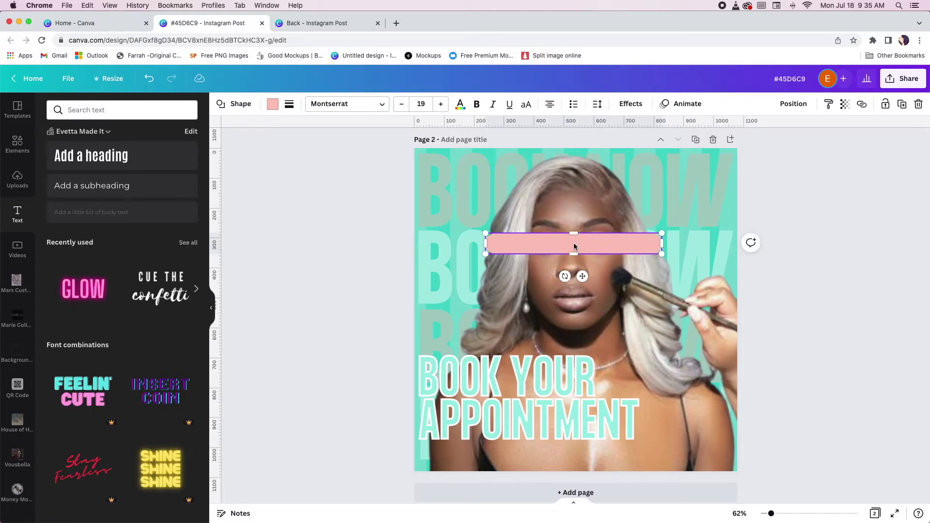
pyautogui.moveTo(580, 243); pyautogui.dragTo(539, 452)
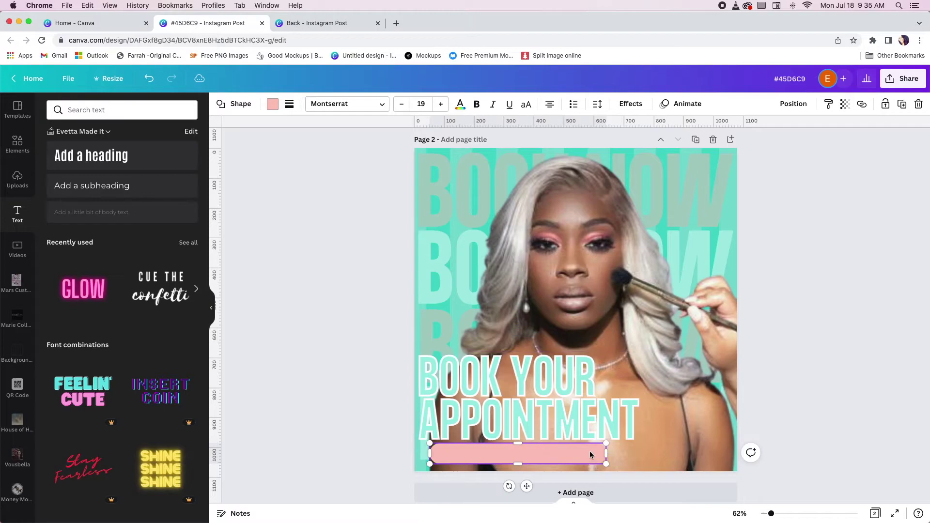
pyautogui.click(659, 182)
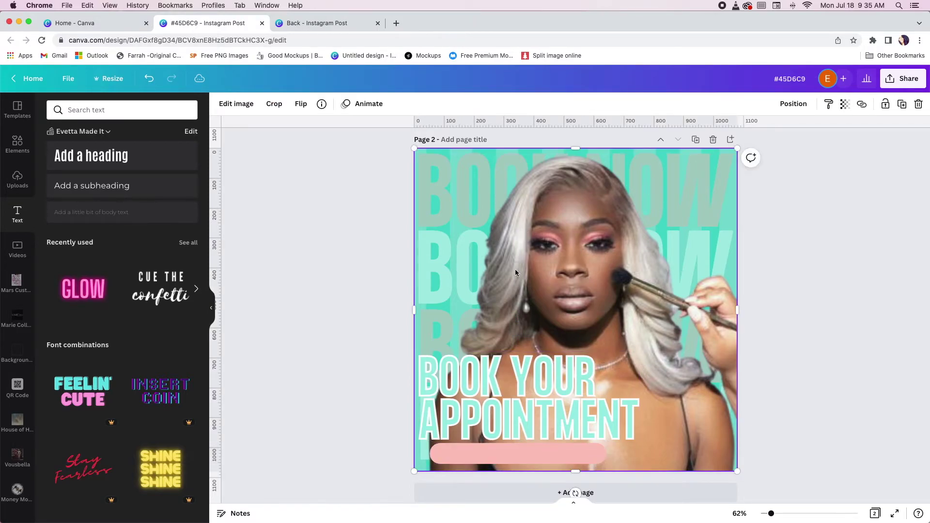
# Add a subheading text box, resize it, and place it on the pink button.
pyautogui.press('t')
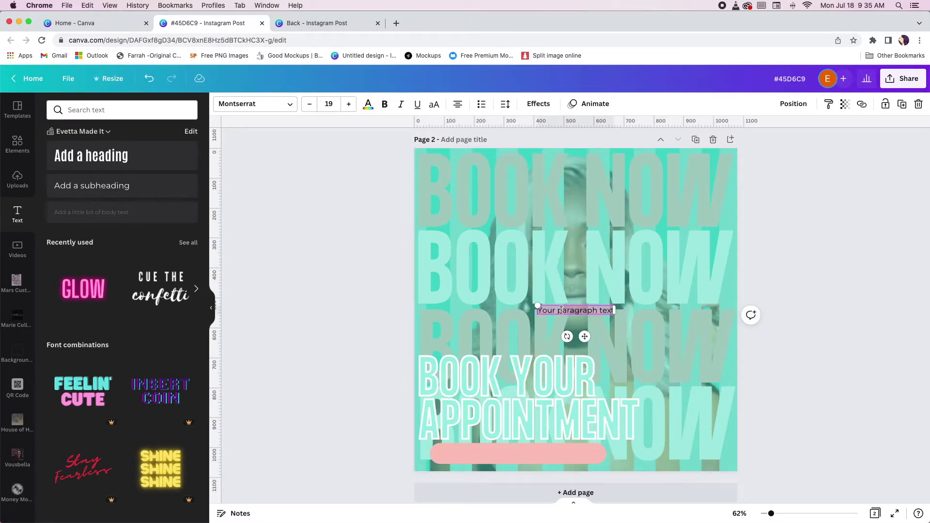
pyautogui.hotkey('ctrl', 'z')
pyautogui.click(576, 298)
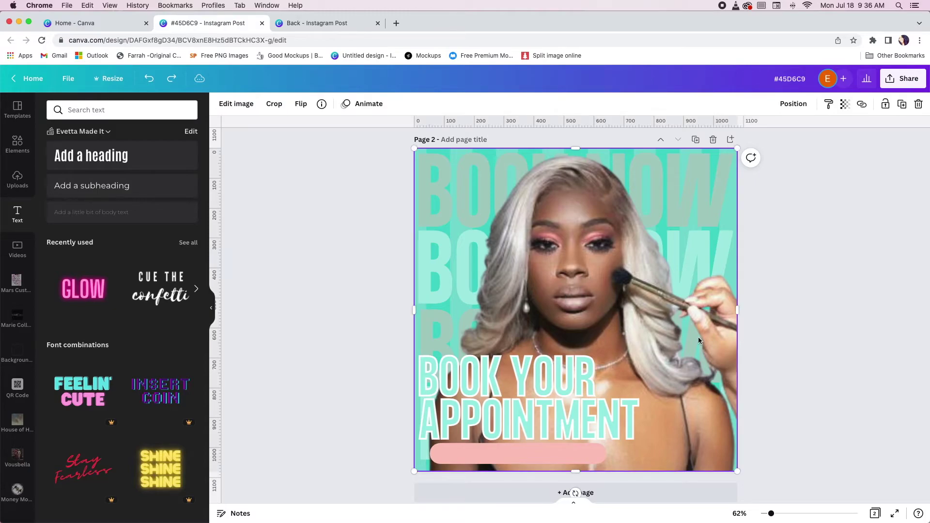
pyautogui.click(135, 185)
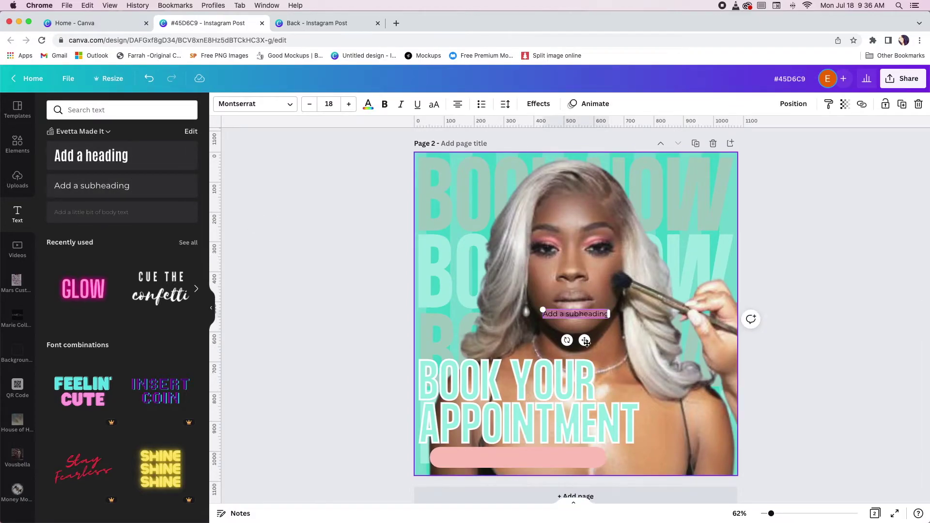
pyautogui.moveTo(541, 307); pyautogui.dragTo(456, 299)
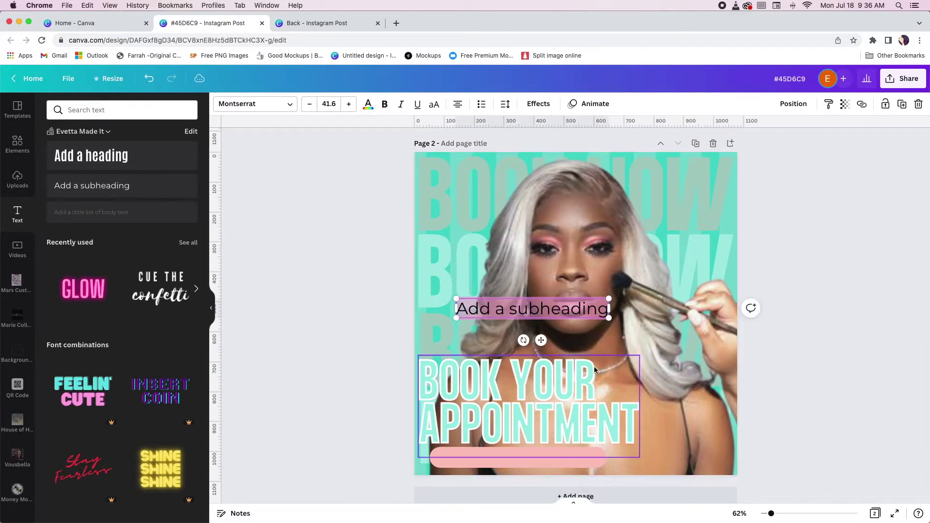
pyautogui.moveTo(544, 342); pyautogui.dragTo(530, 489)
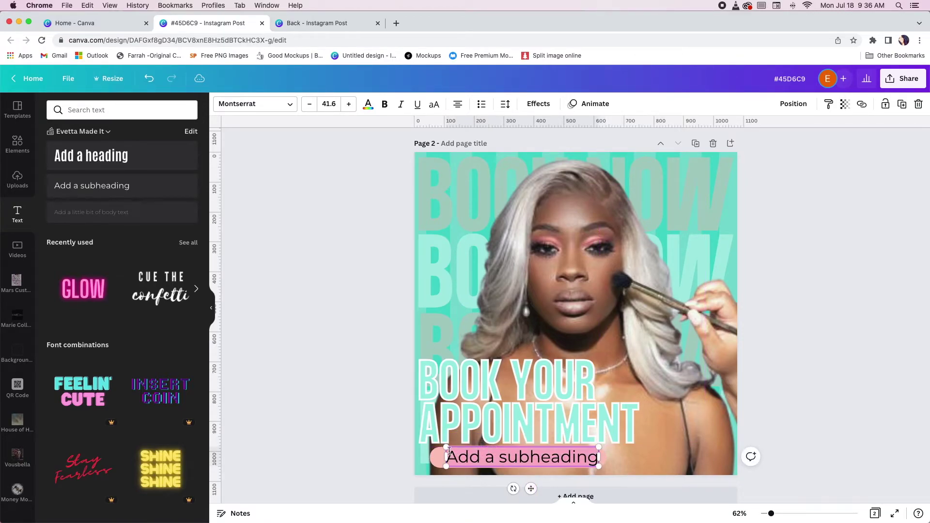
pyautogui.moveTo(450, 450); pyautogui.dragTo(473, 452)
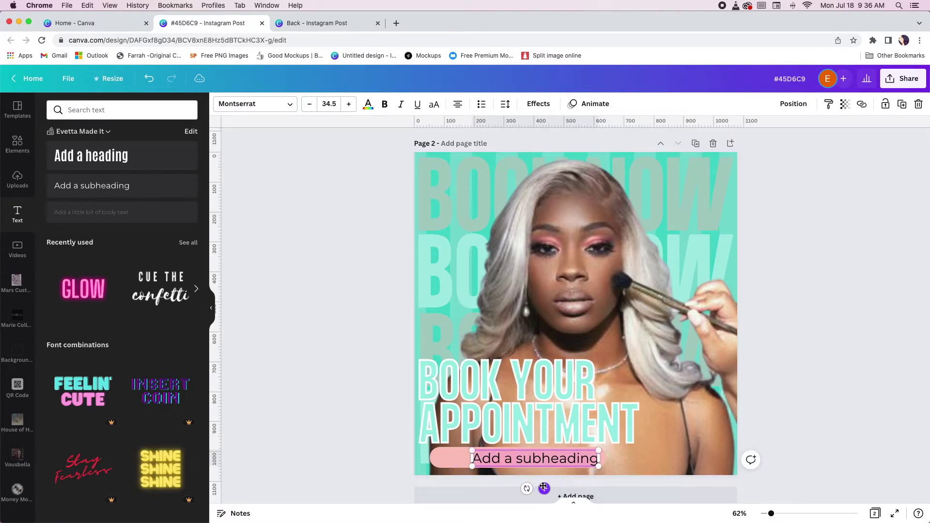
pyautogui.moveTo(544, 487); pyautogui.dragTo(526, 487)
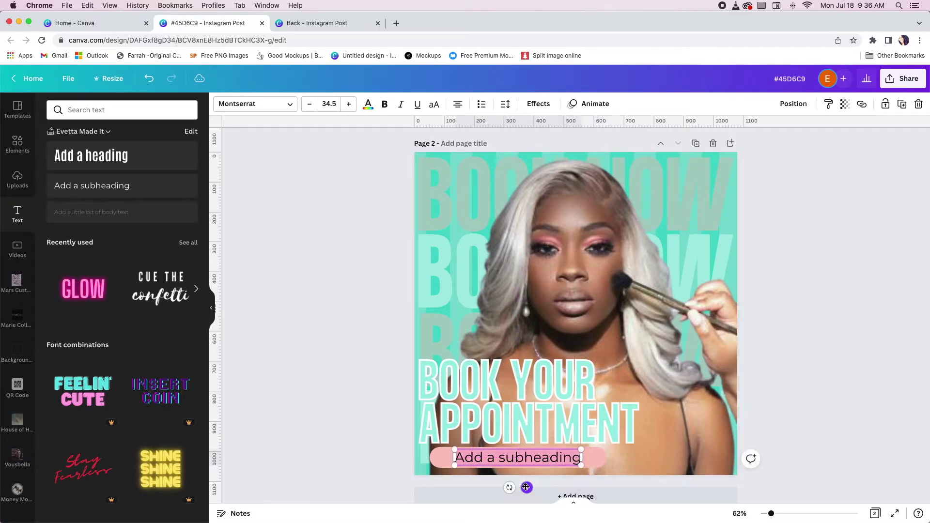
# Replace the subheading placeholder with 'Link in bio to book'.
pyautogui.click(460, 458)
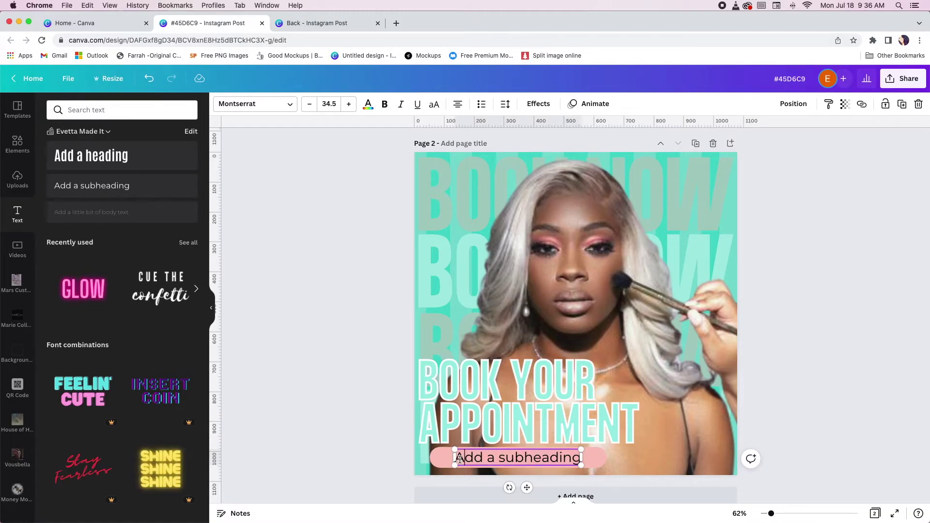
pyautogui.moveTo(459, 459); pyautogui.dragTo(580, 458)
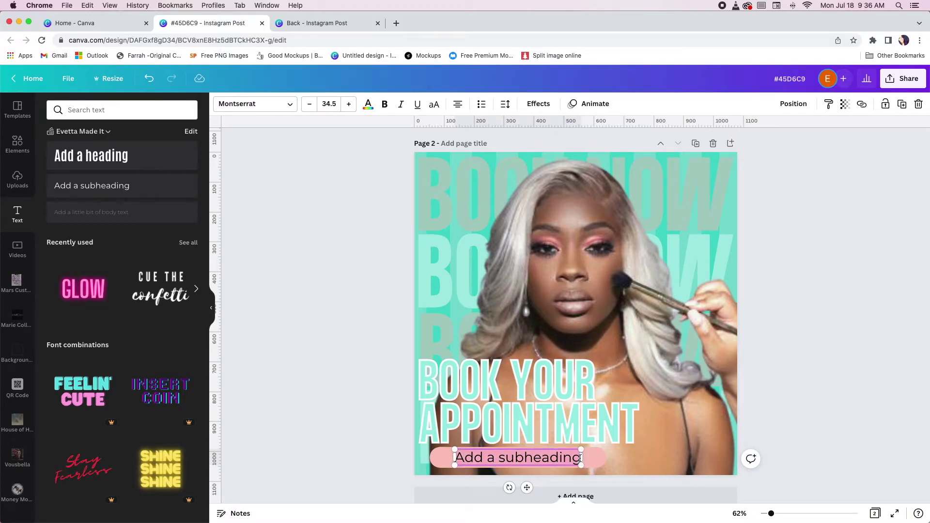
pyautogui.write('Link')
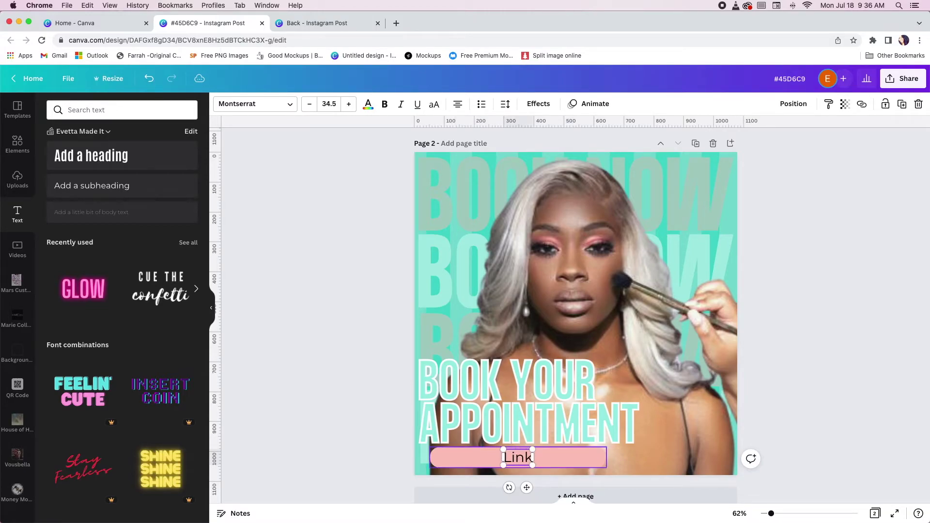
pyautogui.write(' in b')
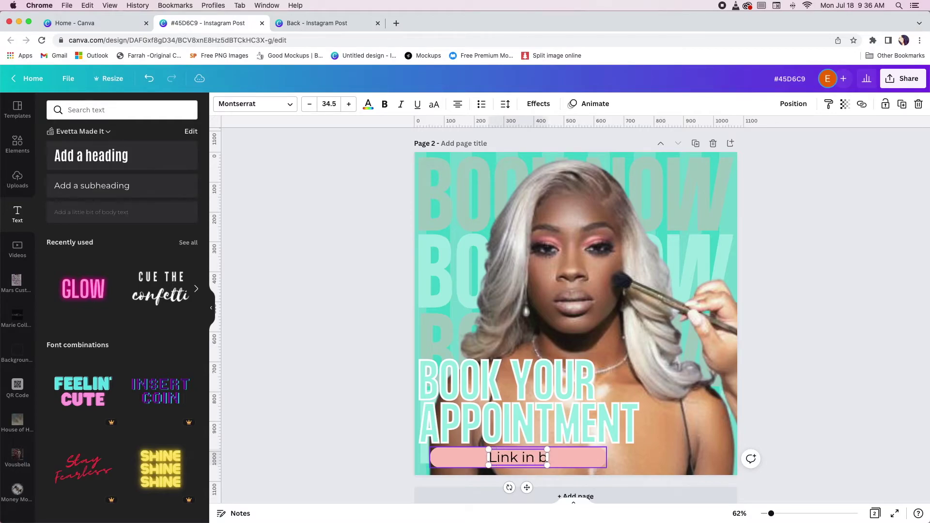
pyautogui.write('io to book')
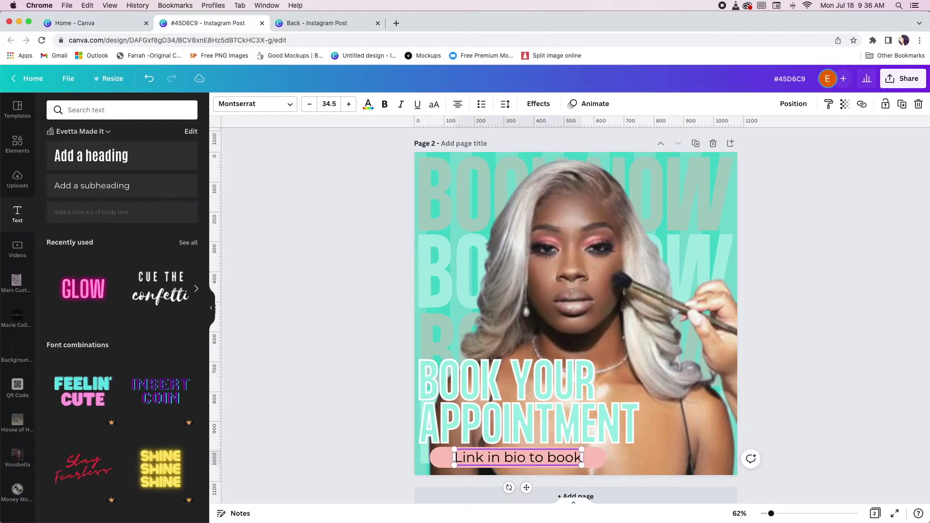
pyautogui.click(349, 430)
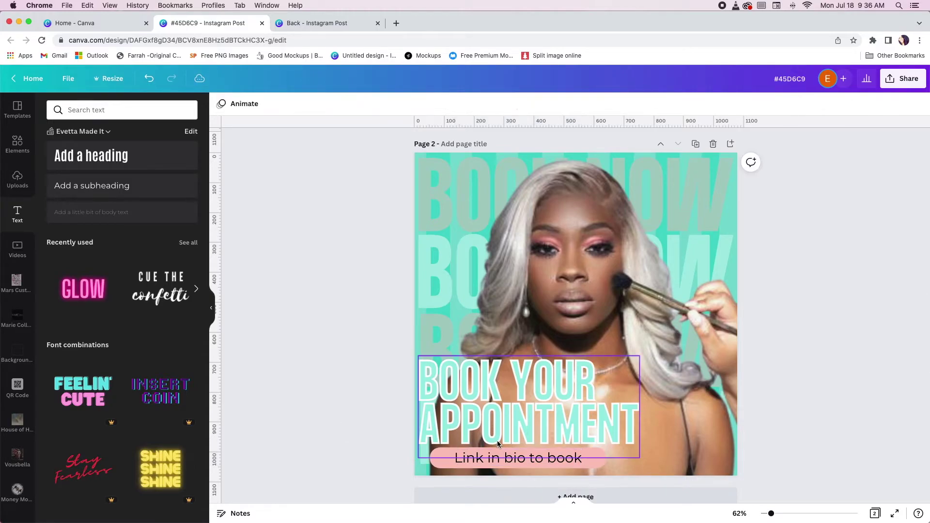
pyautogui.click(513, 459)
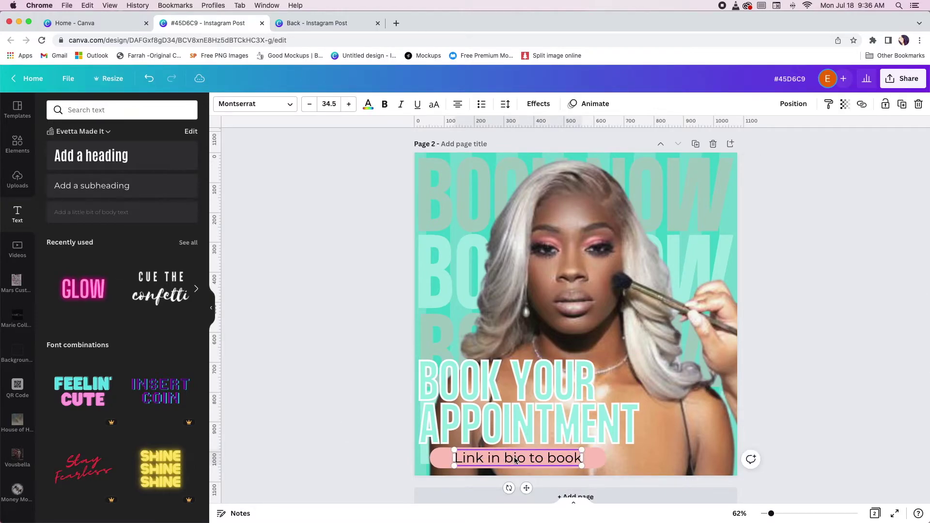
# Make the button caption white and all uppercase.
pyautogui.click(368, 105)
pyautogui.click(187, 160)
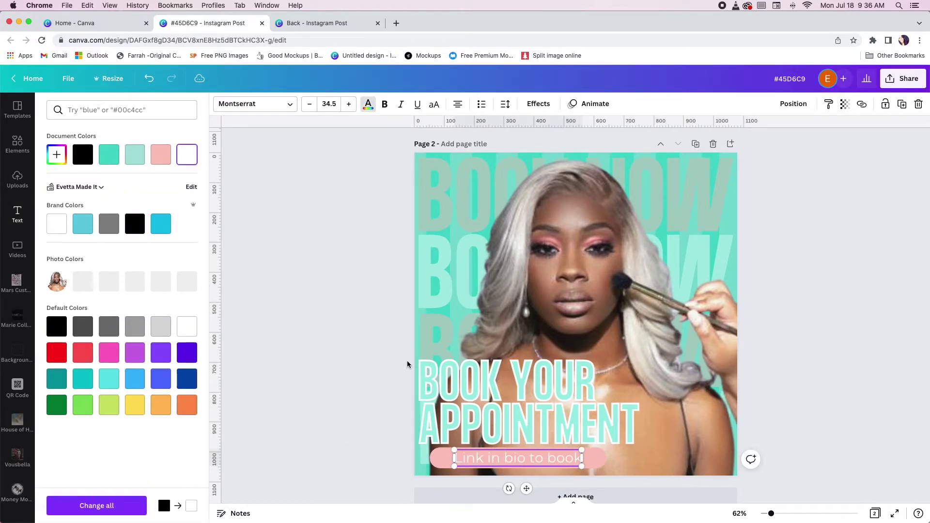
pyautogui.click(845, 419)
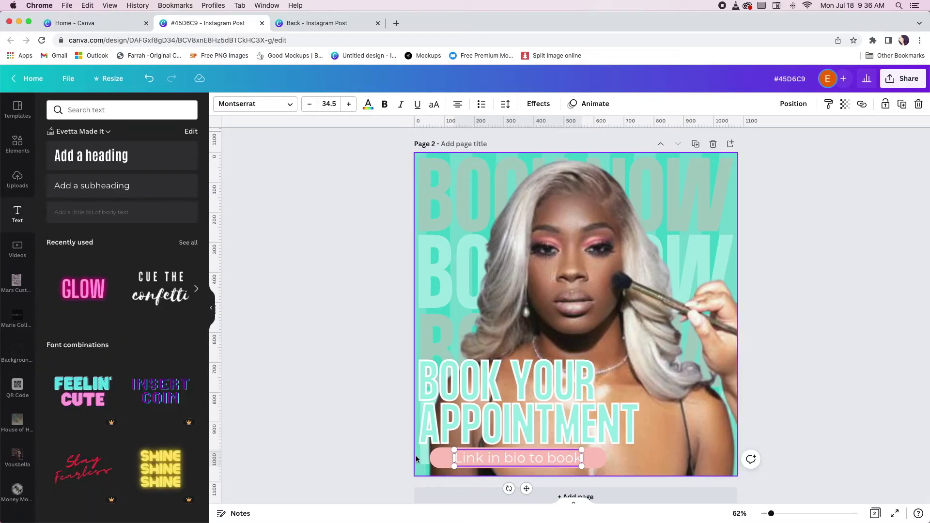
pyautogui.click(489, 459)
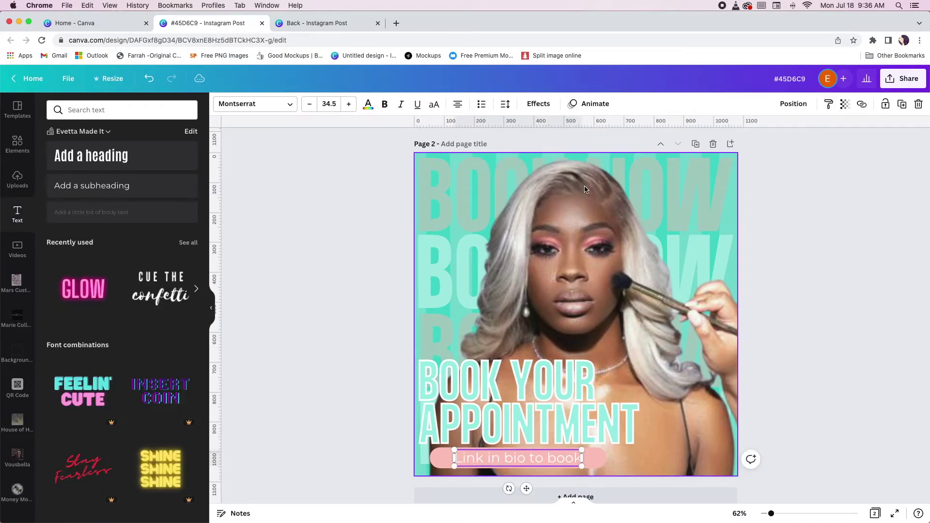
pyautogui.click(435, 107)
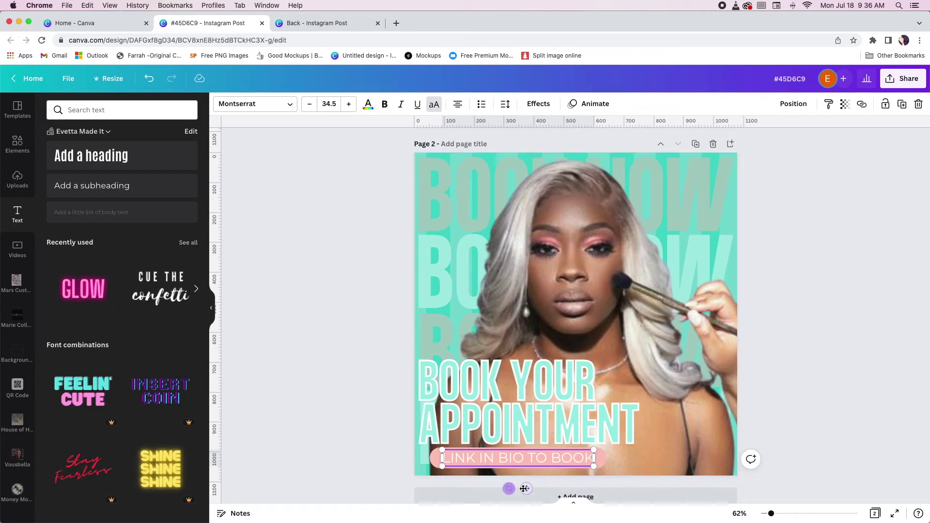
# Shrink the caption to size 30.2 and centre it on the pink bar.
pyautogui.moveTo(442, 451); pyautogui.dragTo(461, 452)
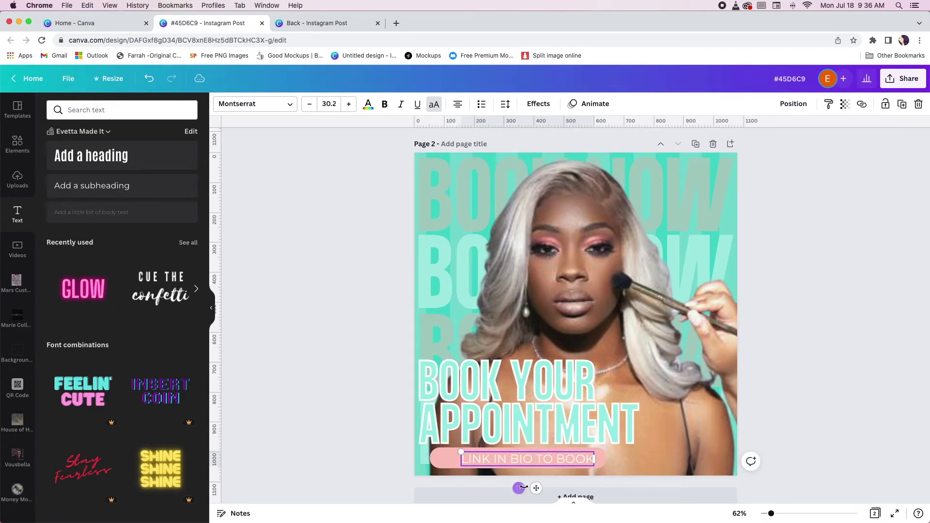
pyautogui.moveTo(535, 488); pyautogui.dragTo(526, 487)
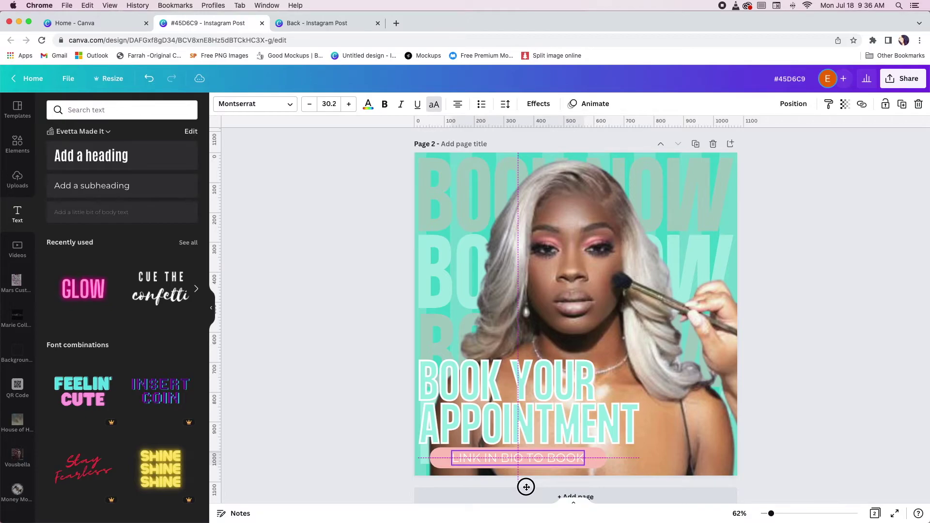
pyautogui.click(748, 333)
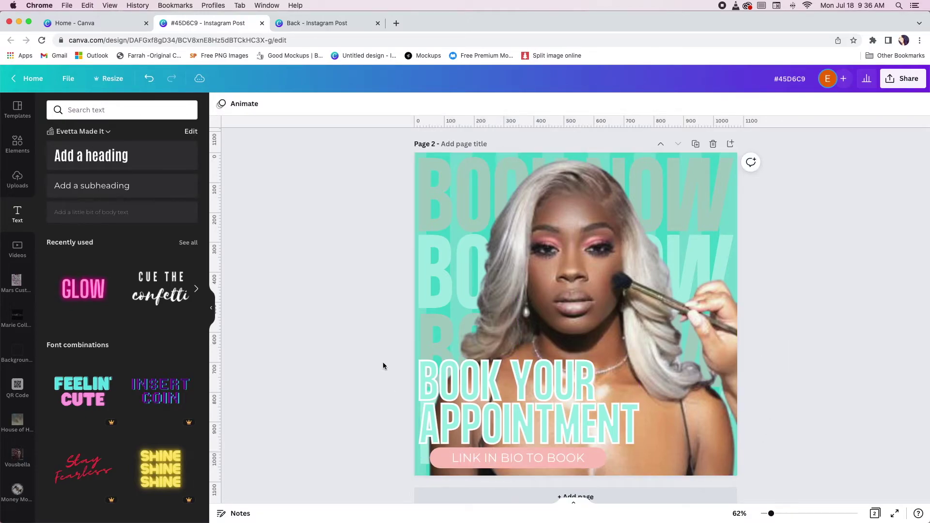
pyautogui.click(541, 457)
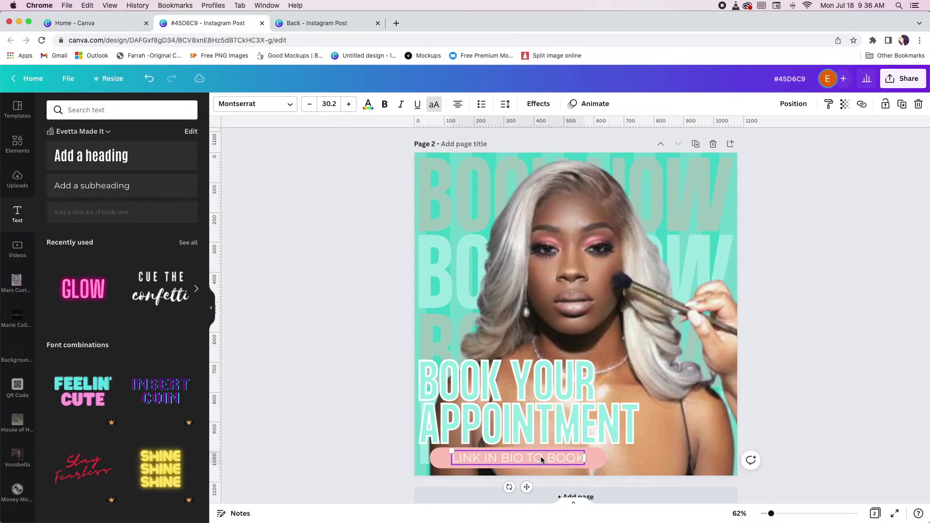
pyautogui.moveTo(527, 487); pyautogui.dragTo(528, 489)
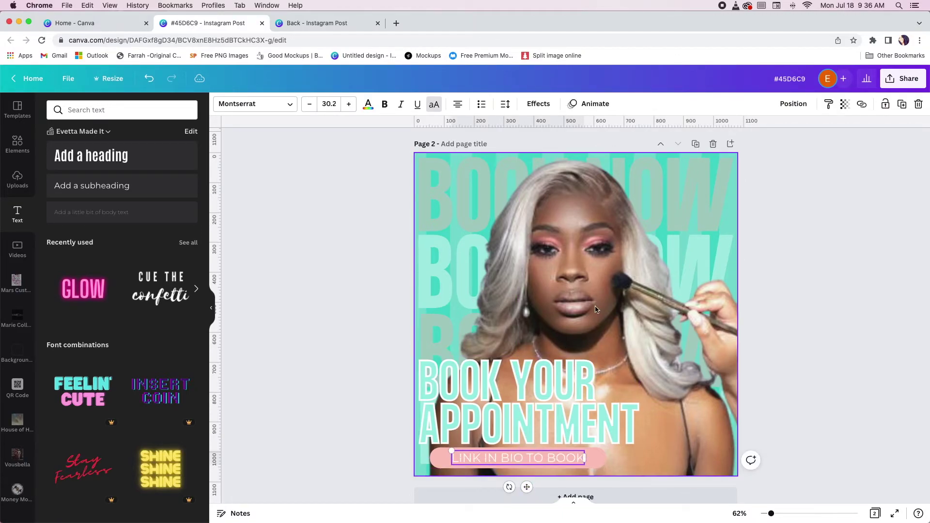
pyautogui.click(633, 233)
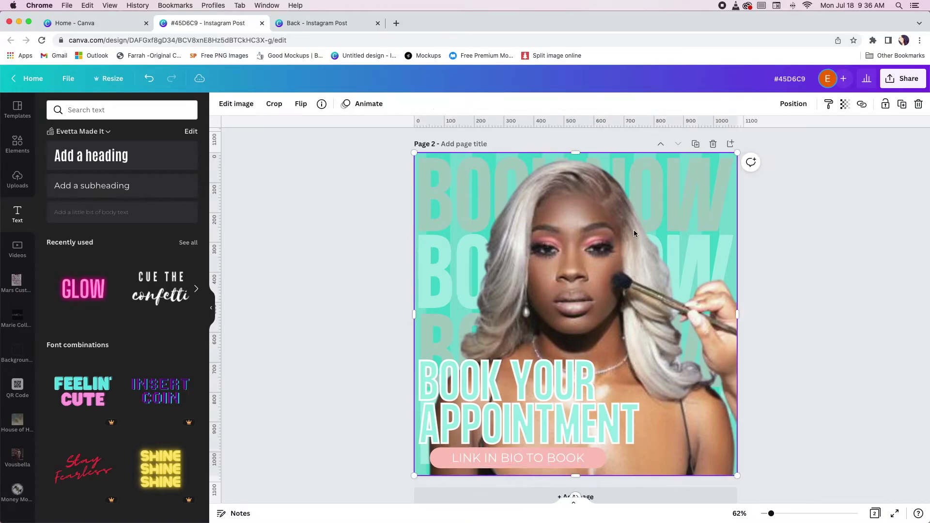
pyautogui.press('BackSpace')
pyautogui.press('r')
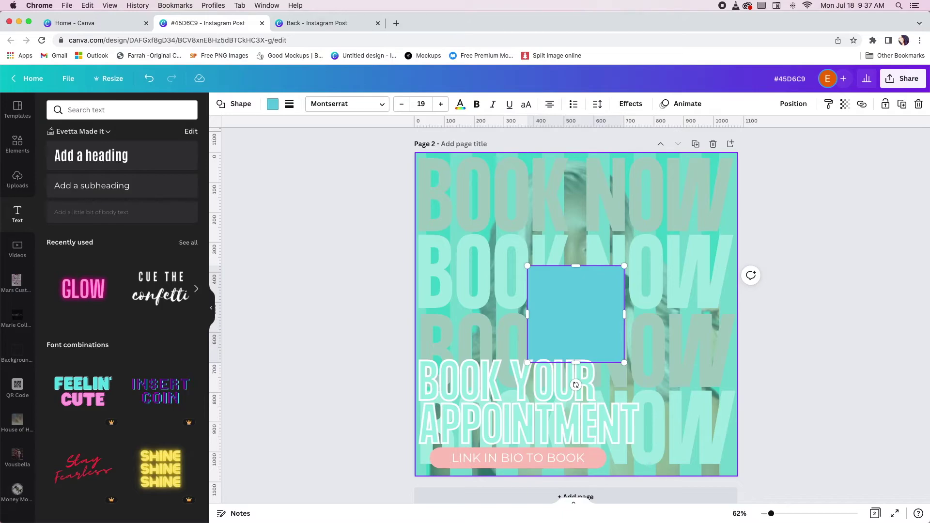
pyautogui.press('super+z')
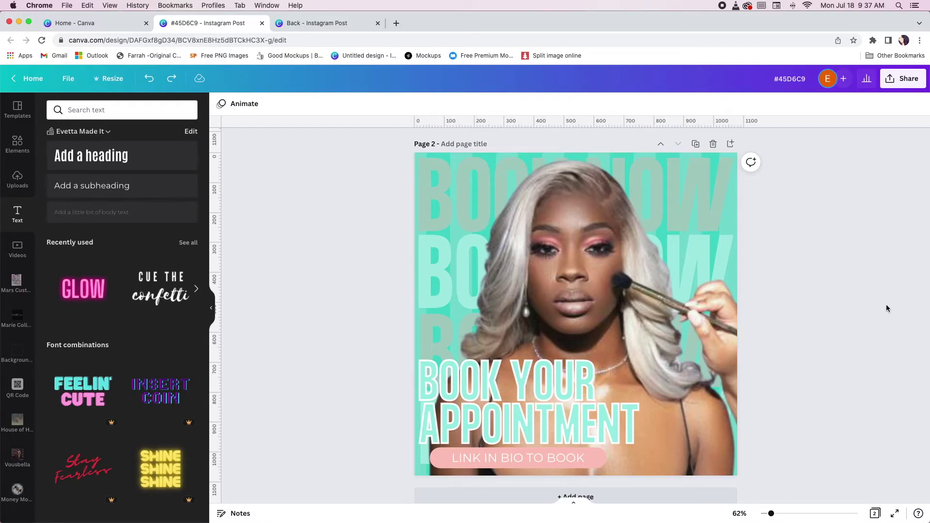
pyautogui.scroll(1, 523, 424)
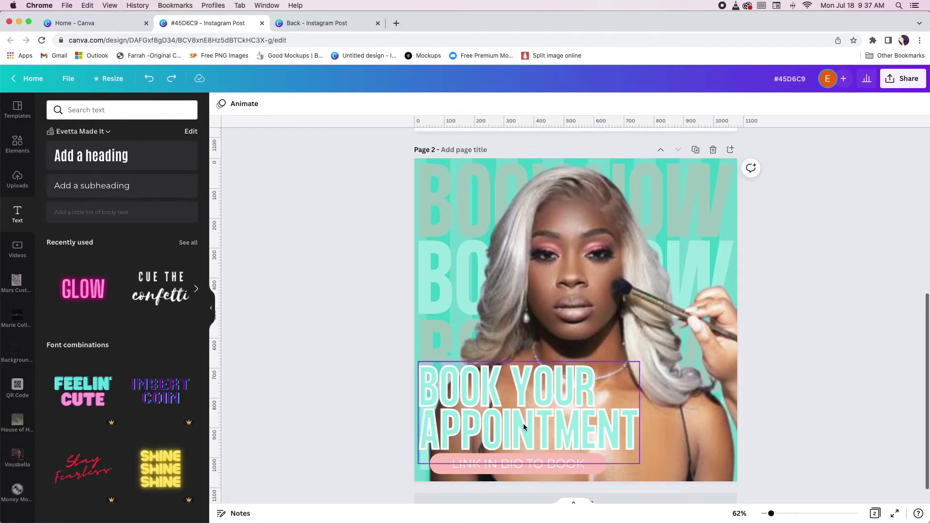
pyautogui.scroll(-1, 663, 387)
pyautogui.scroll(-1, 664, 386)
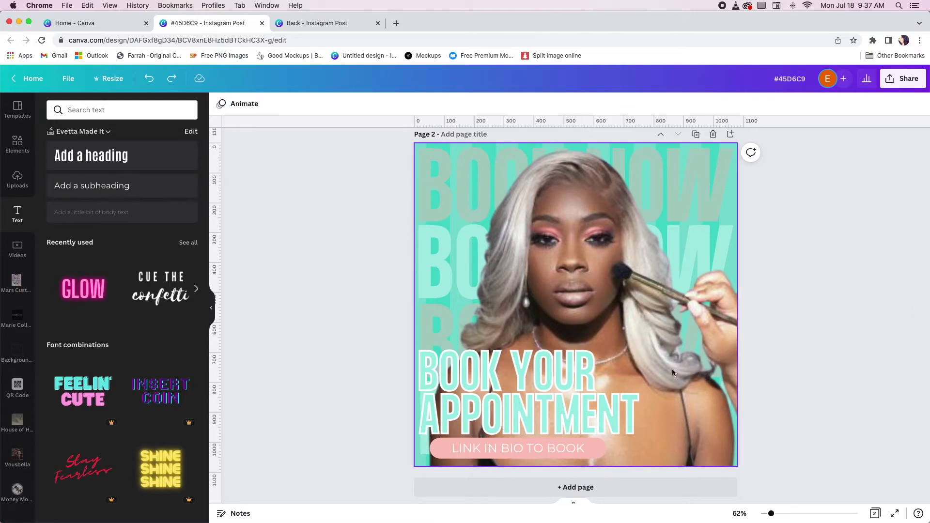
pyautogui.click(461, 178)
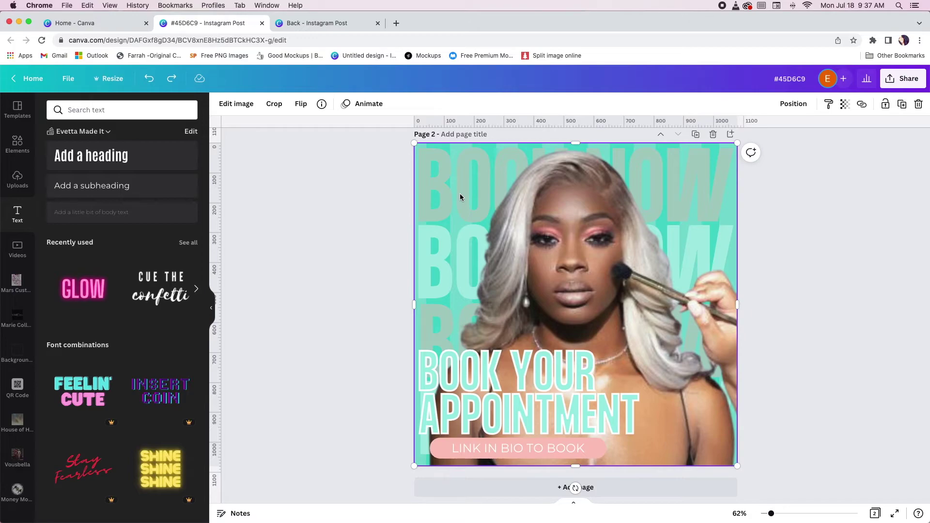
pyautogui.press('Delete')
pyautogui.press('r')
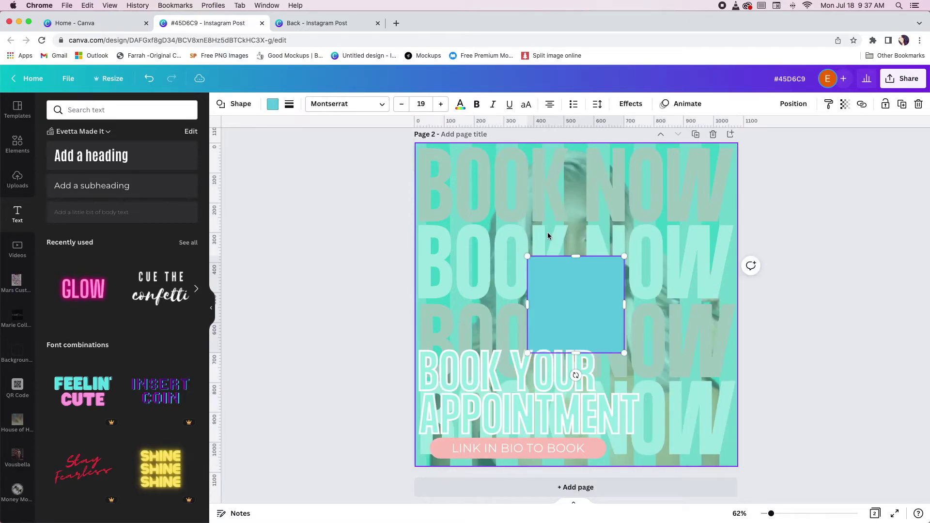
pyautogui.press('super+z')
pyautogui.press('super+z')
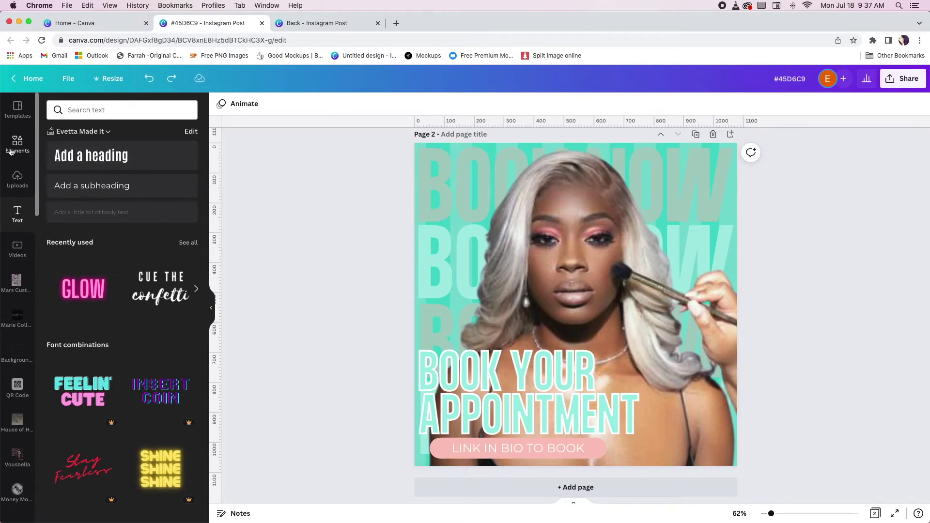
pyautogui.click(17, 143)
# Add a square from Elements and stretch it into a long thin bar.
pyautogui.click(109, 189)
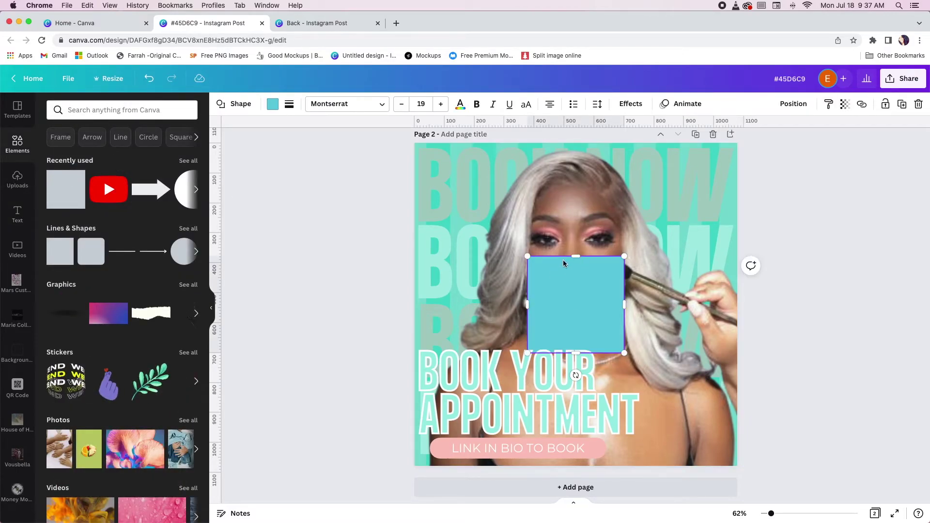
pyautogui.moveTo(576, 265); pyautogui.dragTo(575, 337)
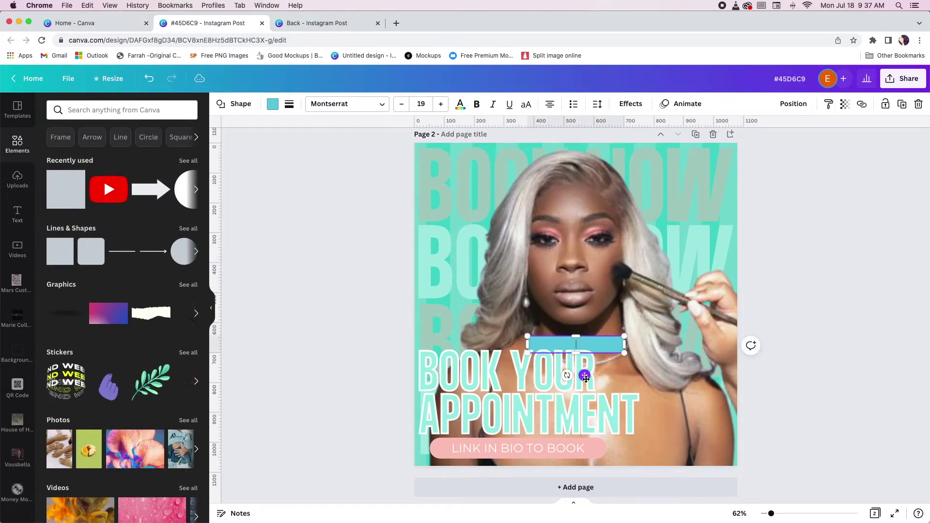
pyautogui.moveTo(585, 377); pyautogui.dragTo(515, 232)
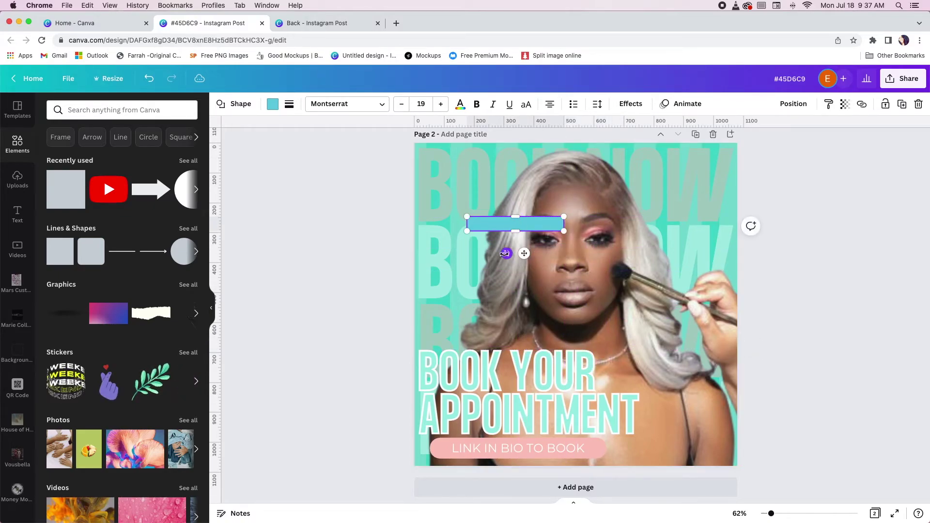
pyautogui.moveTo(467, 224); pyautogui.dragTo(414, 223)
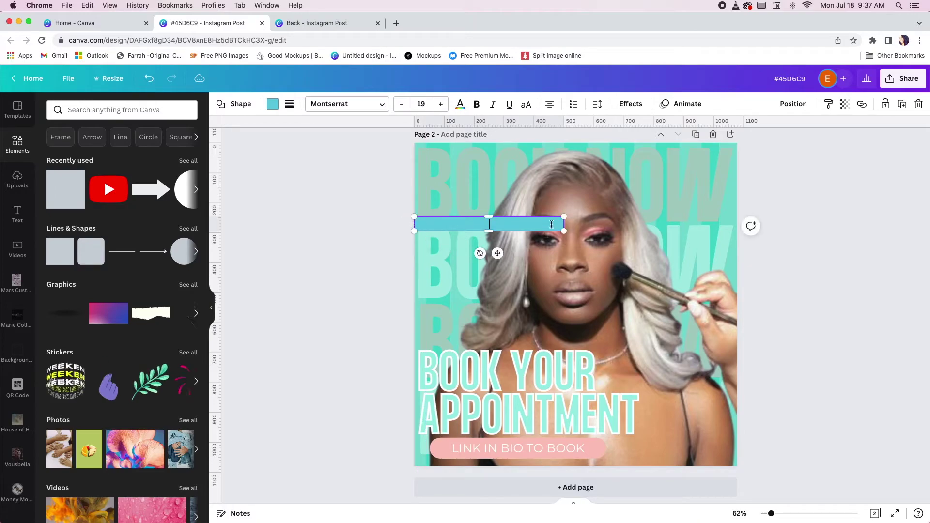
pyautogui.moveTo(565, 224); pyautogui.dragTo(651, 224)
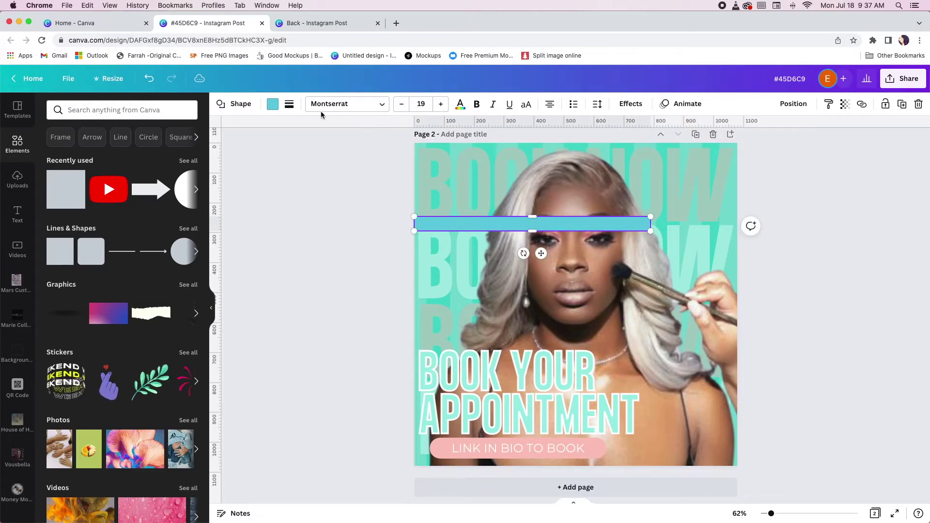
# Fill the bar white and tilt it about -23° across the top-left corner.
pyautogui.click(273, 104)
pyautogui.click(81, 186)
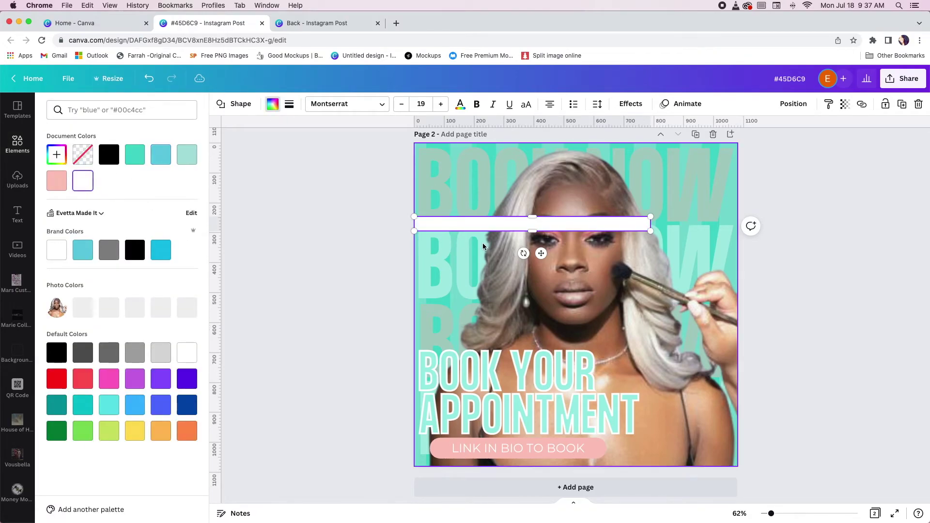
pyautogui.moveTo(523, 253); pyautogui.dragTo(484, 198)
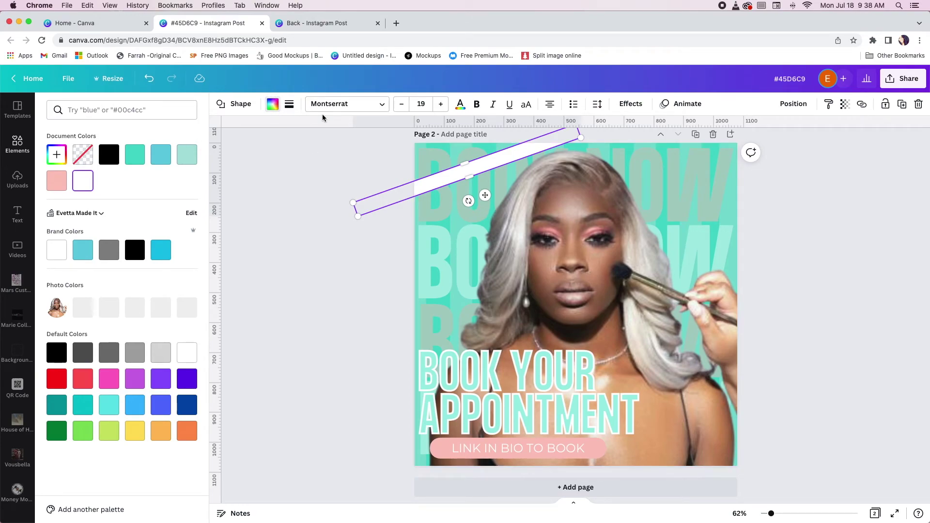
pyautogui.click(415, 245)
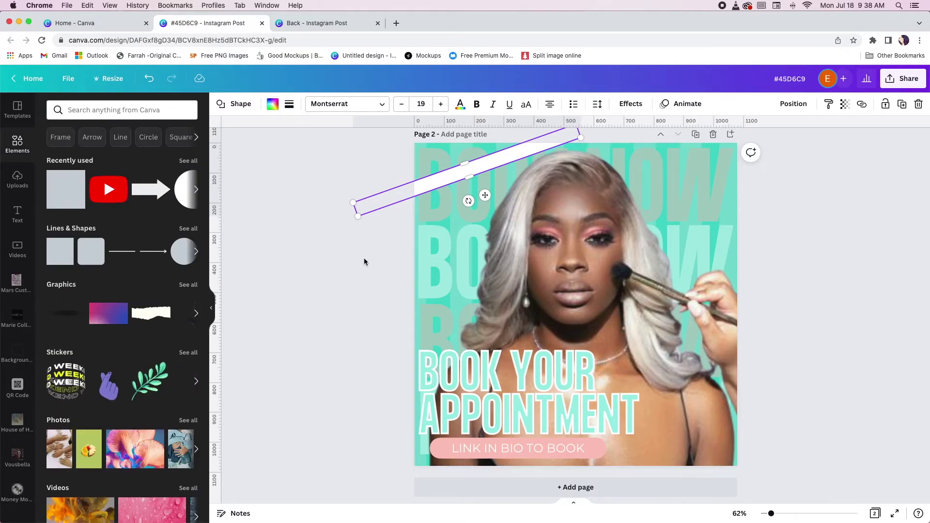
# Add a text box reading 'Book your appointment' near the white banner.
pyautogui.press('t')
pyautogui.moveTo(584, 328); pyautogui.dragTo(514, 278)
pyautogui.write('Book your appointmen')
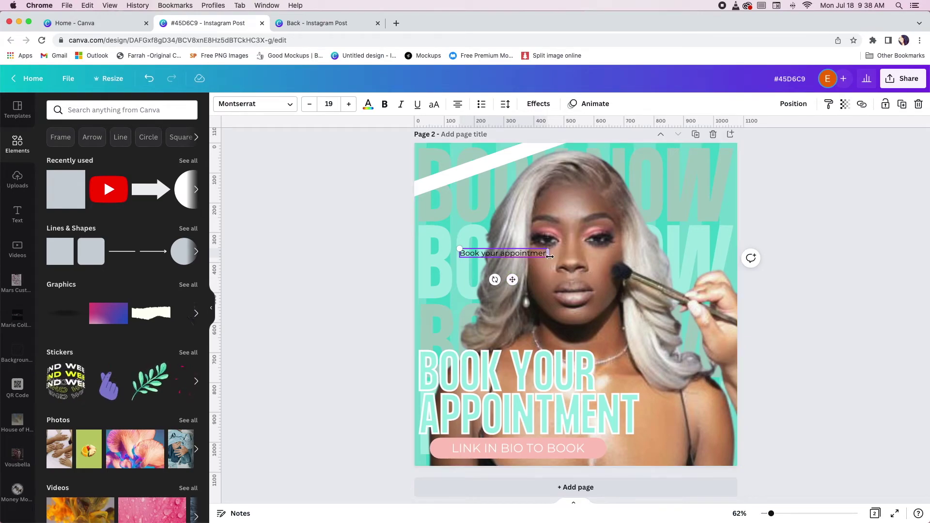
pyautogui.moveTo(550, 255); pyautogui.dragTo(552, 255)
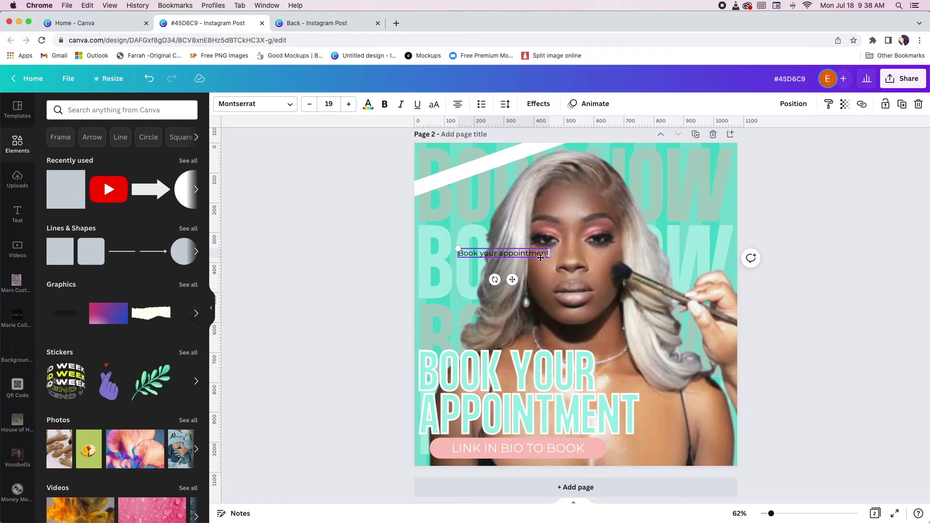
# Make the text uppercase and teal, and tilt it to about -20° along the banner.
pyautogui.click(434, 105)
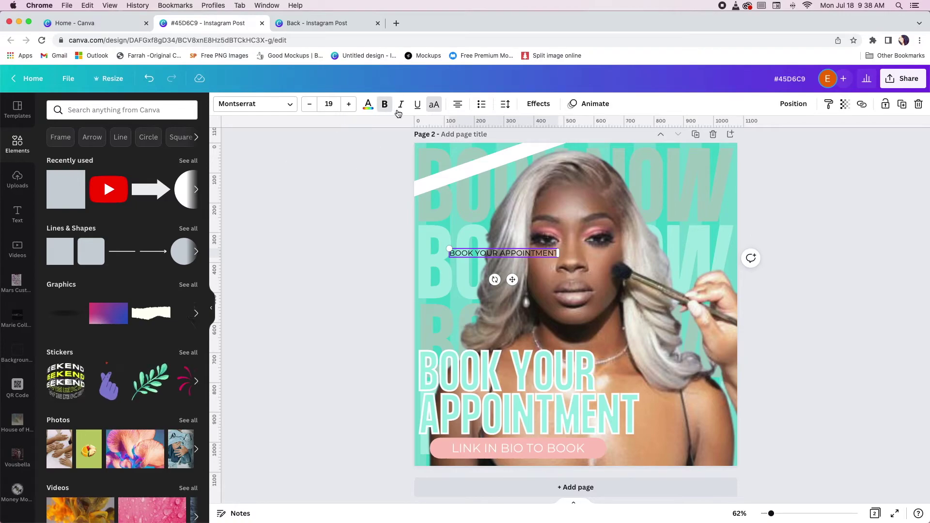
pyautogui.click(369, 104)
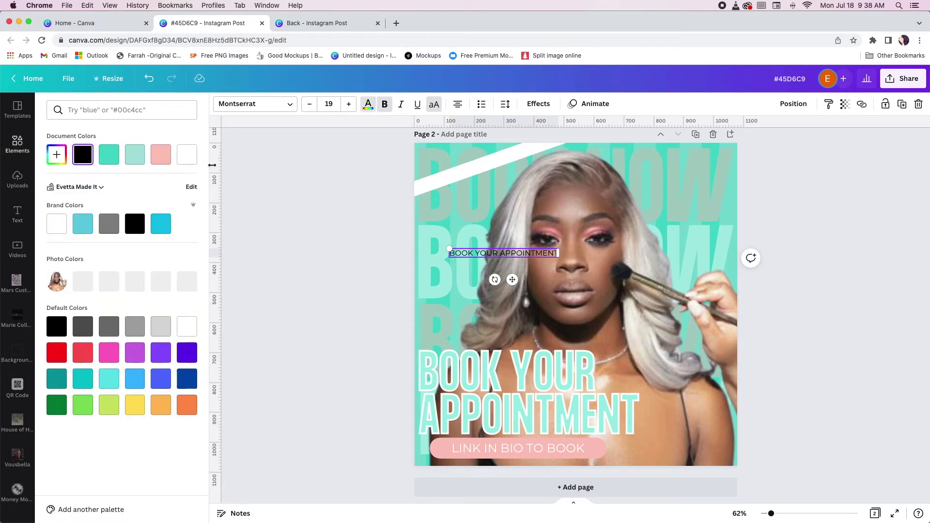
pyautogui.click(114, 161)
pyautogui.moveTo(494, 280); pyautogui.dragTo(481, 190)
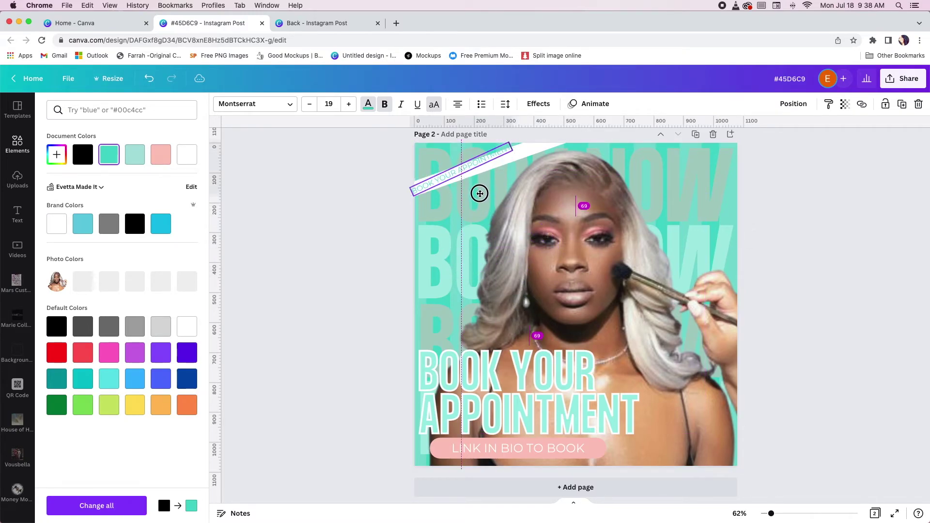
pyautogui.moveTo(463, 199); pyautogui.dragTo(478, 196)
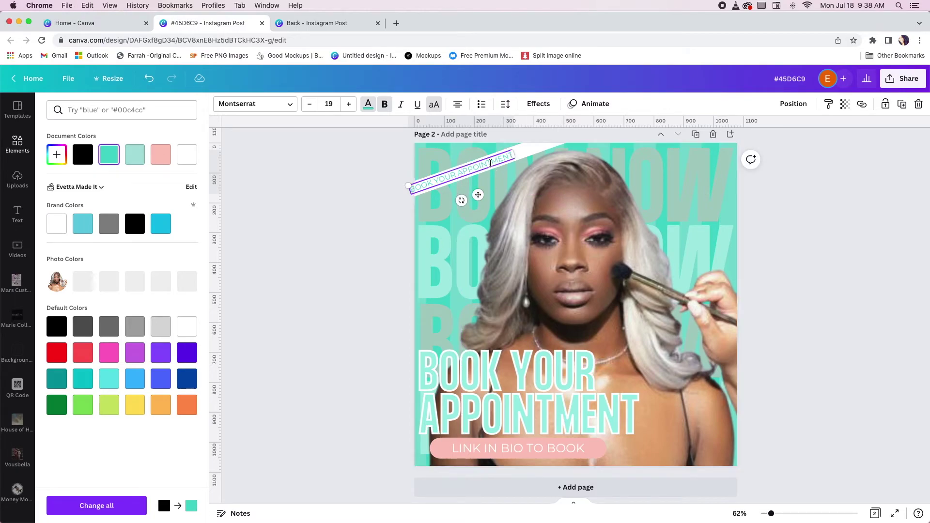
# Duplicate the slanted text and slide the copy further along the banner.
pyautogui.click(901, 105)
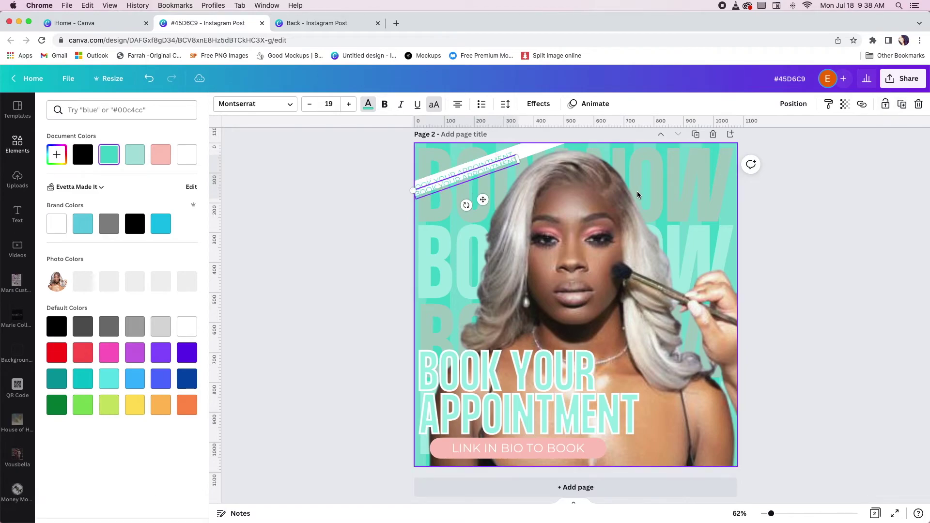
pyautogui.moveTo(480, 196); pyautogui.dragTo(588, 158)
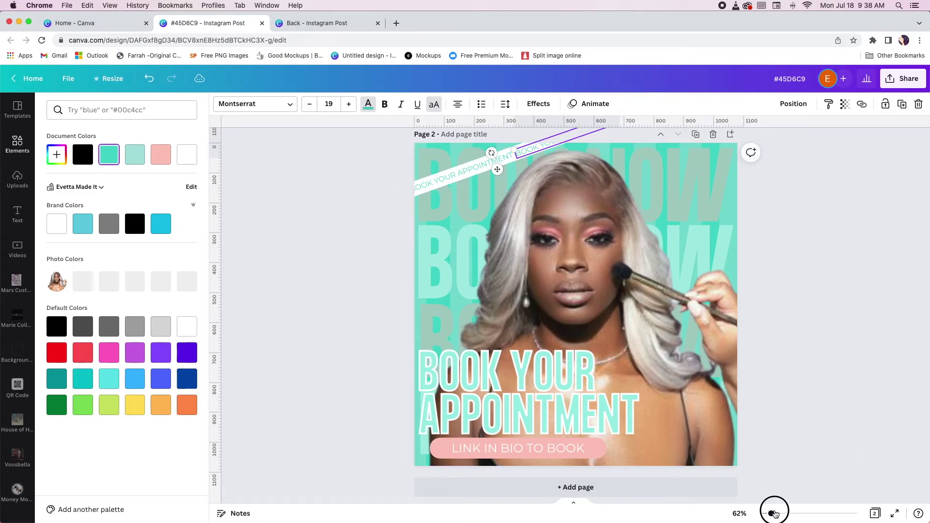
pyautogui.moveTo(774, 513); pyautogui.dragTo(797, 513)
pyautogui.scroll(5, 521, 293)
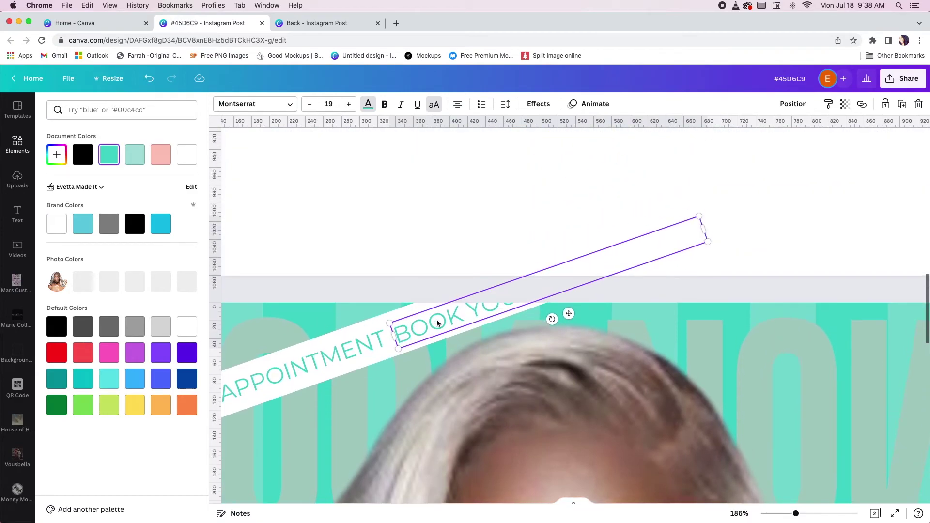
pyautogui.moveTo(459, 324); pyautogui.dragTo(447, 315)
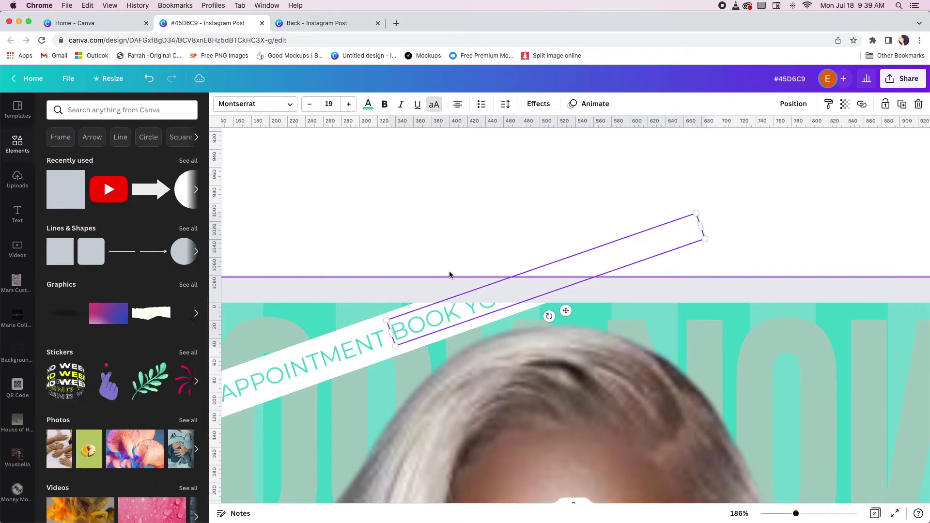
# Zoom back in on Page 2 and select the white banner shape.
pyautogui.click(415, 283)
pyautogui.scroll(-1, 389, 295)
pyautogui.hscroll(-1, 389, 295)
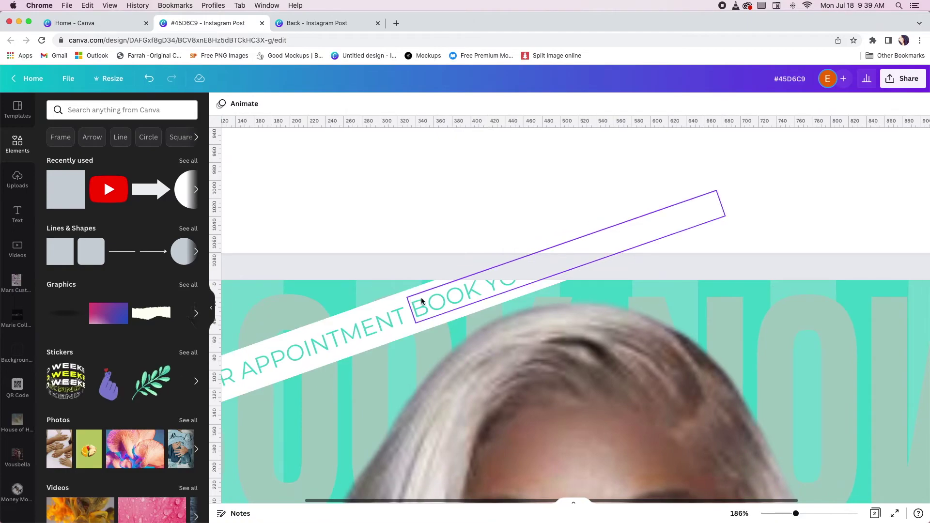
pyautogui.scroll(-6, 420, 297)
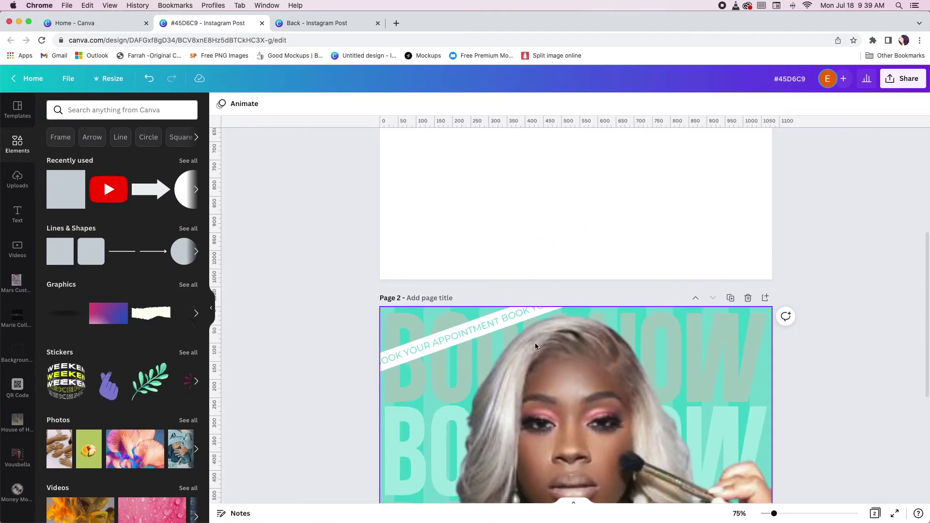
pyautogui.scroll(-4, 535, 342)
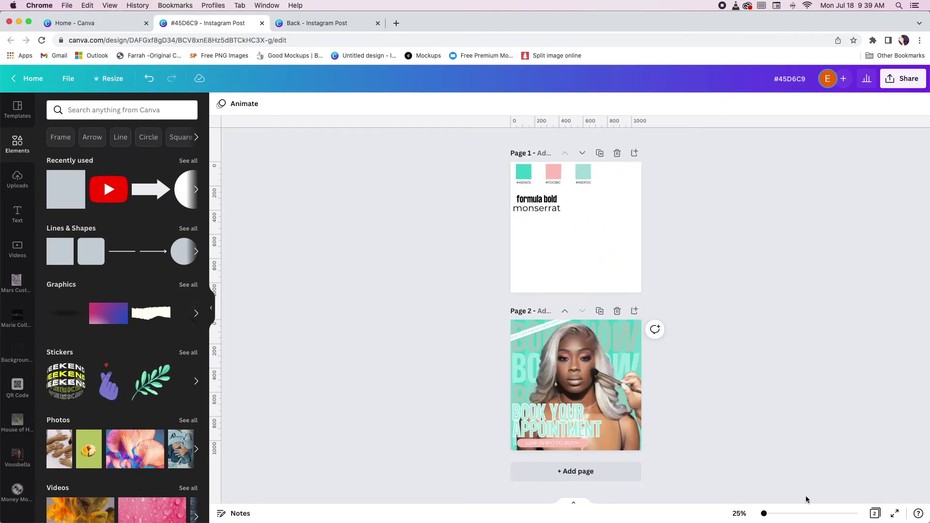
pyautogui.press('super+equal')
pyautogui.press('super+equal')
pyautogui.press('super+equal')
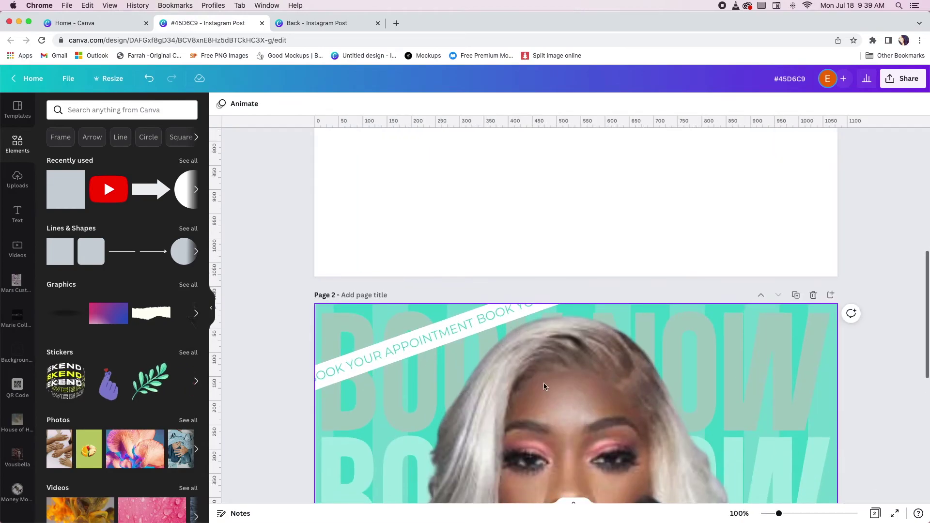
pyautogui.scroll(-5, 544, 386)
pyautogui.click(387, 196)
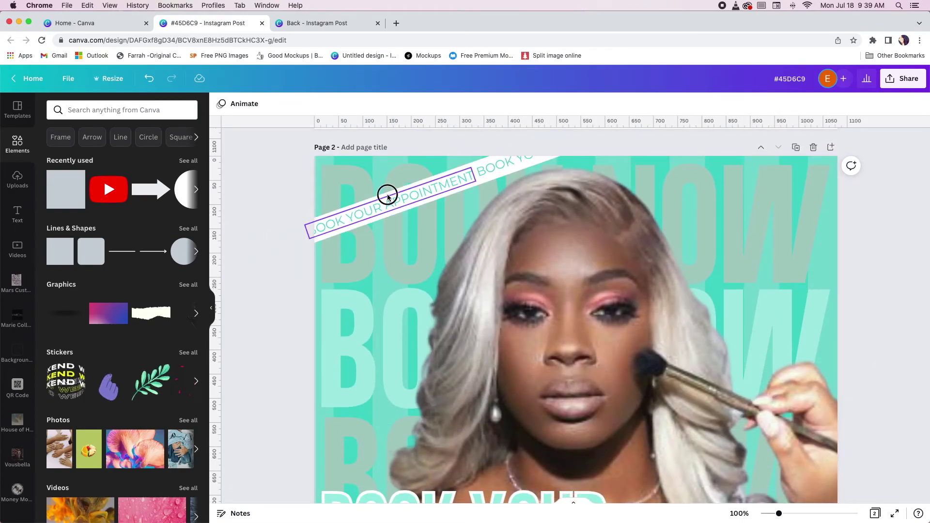
pyautogui.click(328, 234)
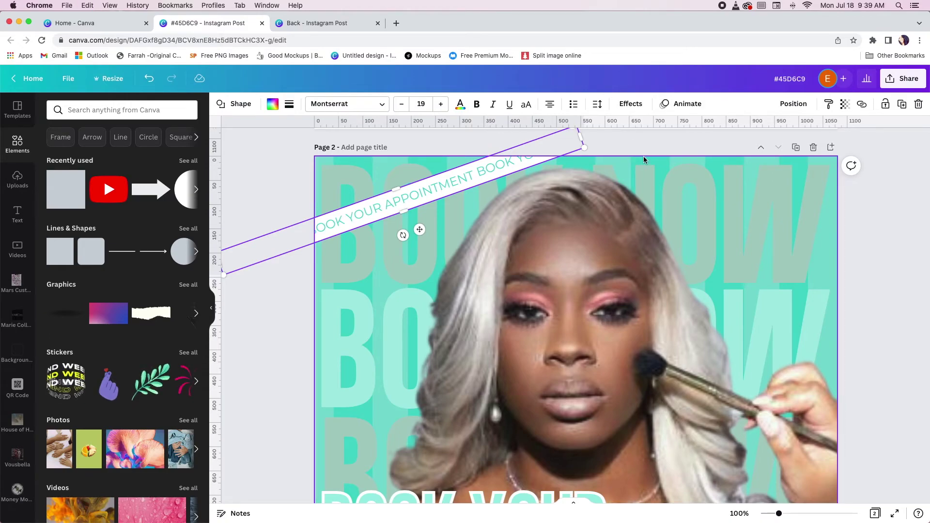
# Copy the white banner, lay it almost level across the face, and fill it pink.
pyautogui.scroll(-1, 552, 256)
pyautogui.click(452, 163)
pyautogui.moveTo(452, 164); pyautogui.dragTo(557, 254)
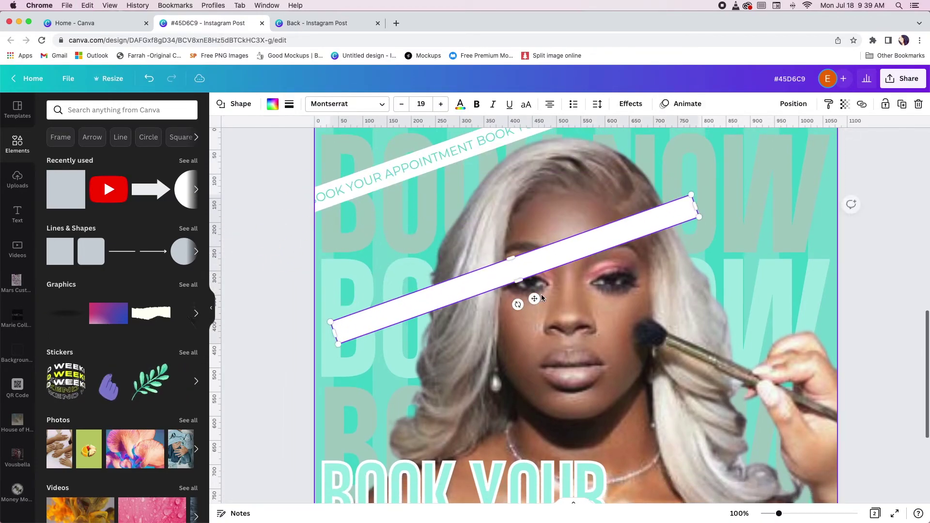
pyautogui.moveTo(514, 303)
pyautogui.mouseDown()
pyautogui.moveTo(482, 305)
pyautogui.moveTo(504, 313)
pyautogui.mouseUp()
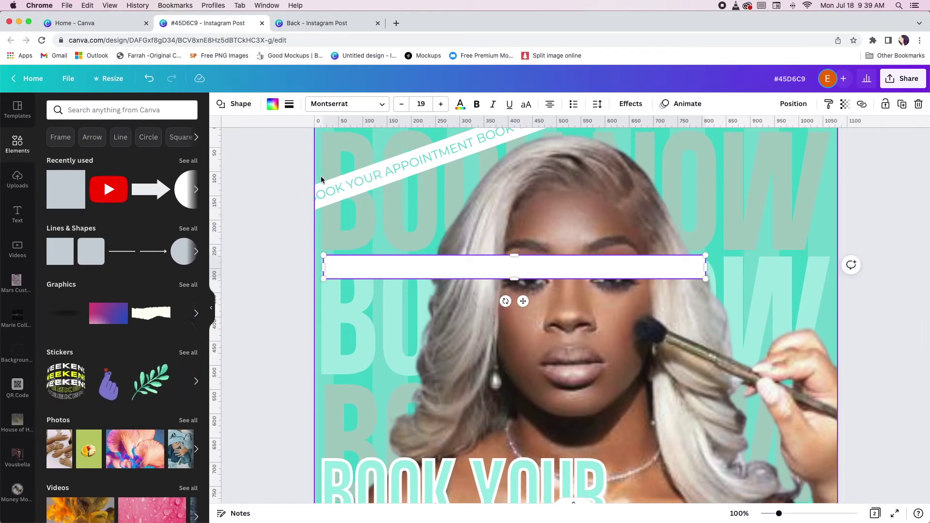
pyautogui.click(273, 105)
pyautogui.click(196, 165)
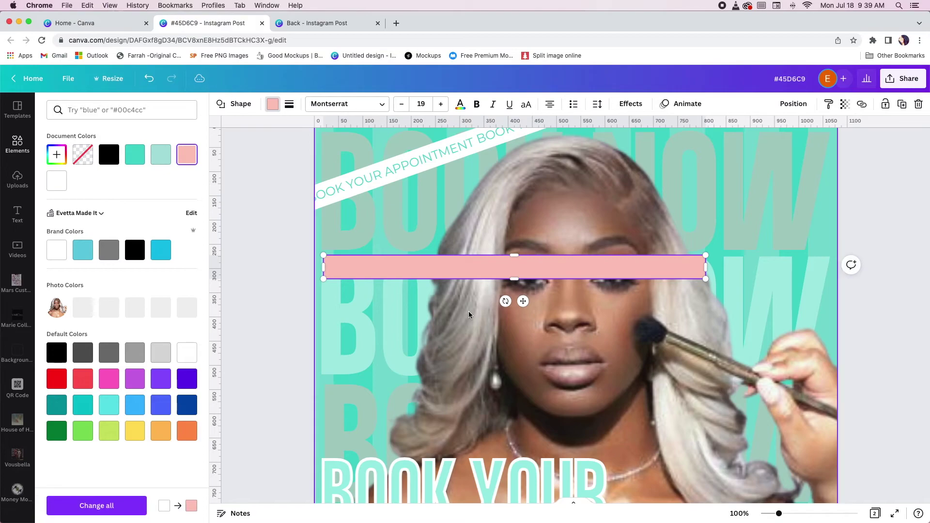
# Move a copy of the slanted BOOK YOUR APPOINTMENT text onto the pink bar.
pyautogui.scroll(-2, 394, 268)
pyautogui.click(382, 156)
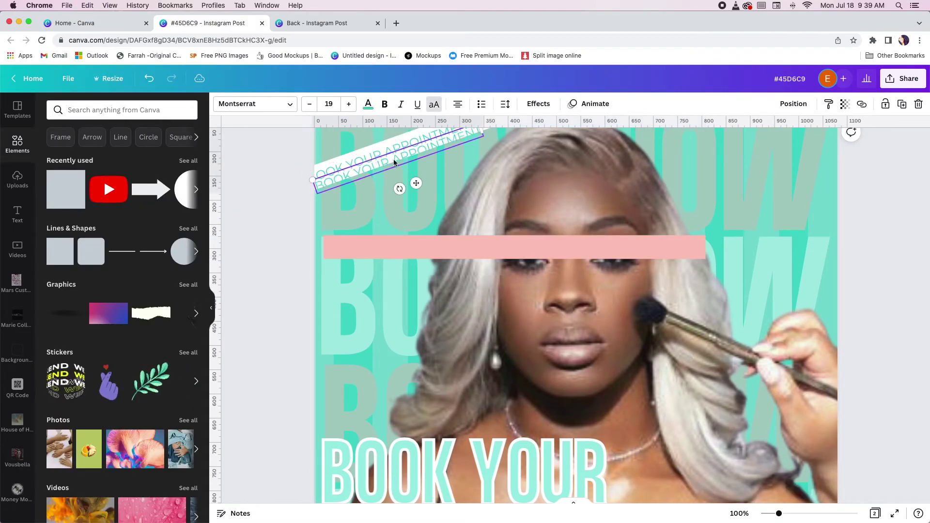
pyautogui.moveTo(409, 175); pyautogui.dragTo(421, 275)
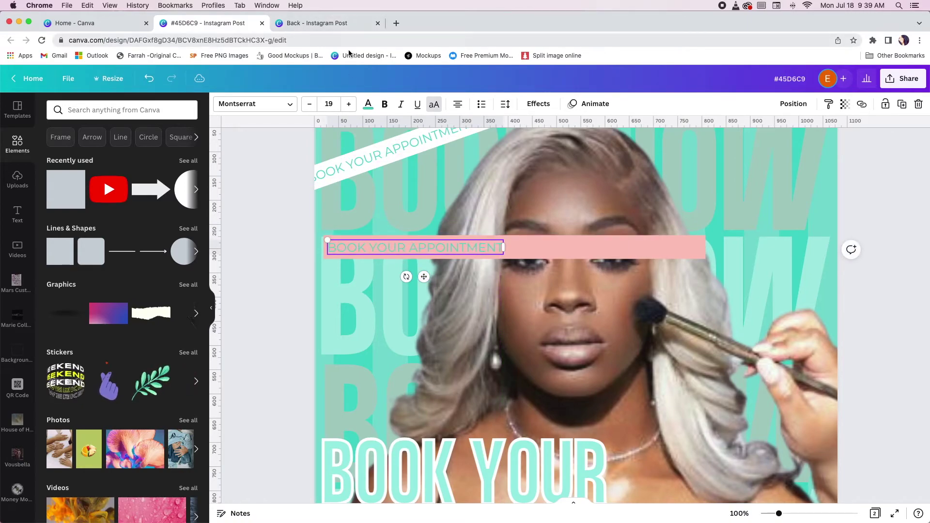
# Make the 'BOOK YOUR APPOINTMENT' text on the pink bar white.
pyautogui.click(368, 104)
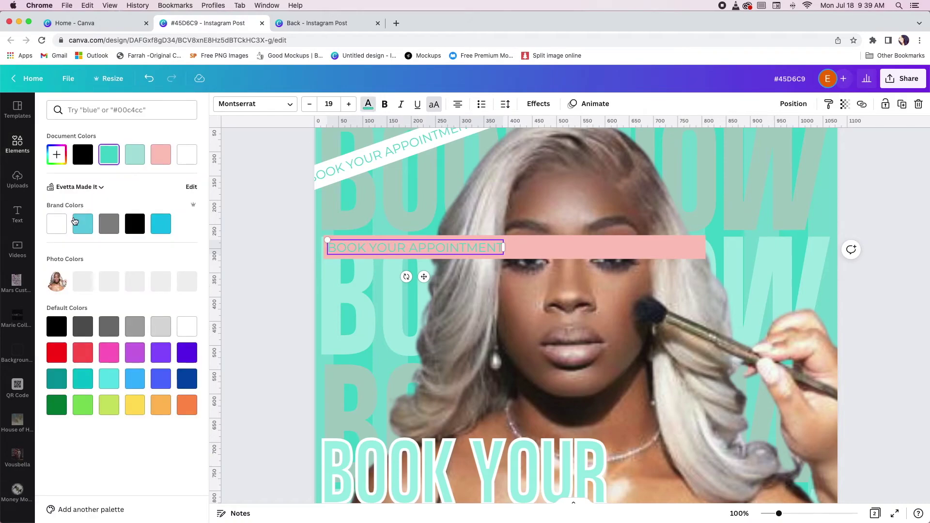
pyautogui.click(60, 222)
pyautogui.click(265, 234)
# Apply the Lift effect to both diagonal banner texts at the top.
pyautogui.scroll(2, 268, 223)
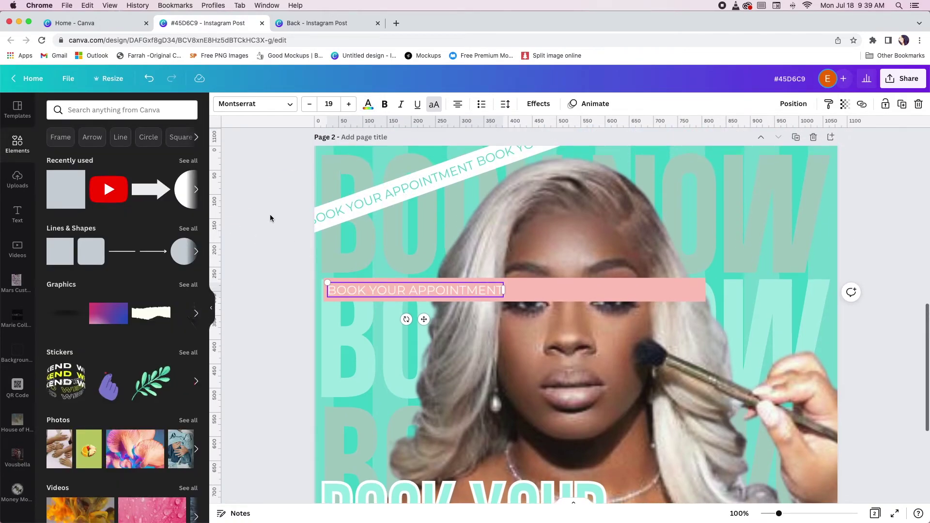
pyautogui.click(367, 220)
pyautogui.keyDown('shift'); pyautogui.click(512, 171); pyautogui.keyUp('shift')
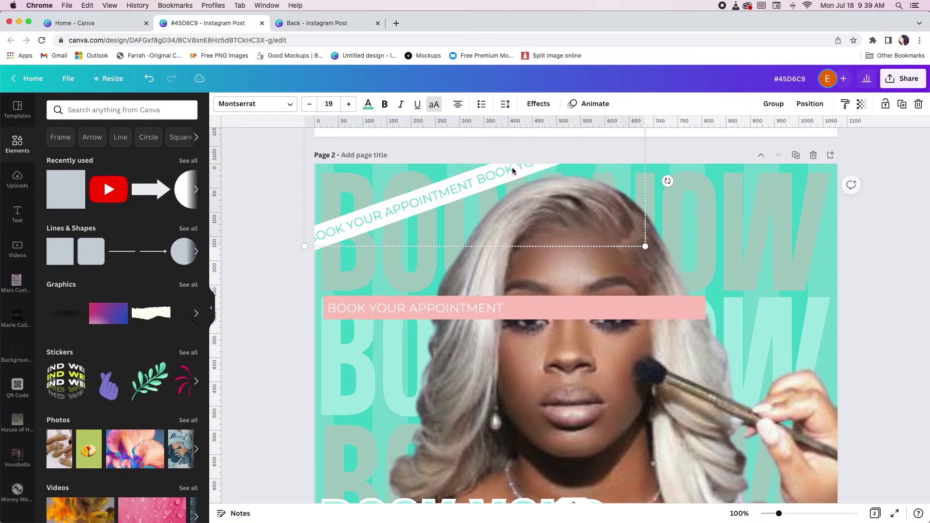
pyautogui.click(537, 107)
pyautogui.click(175, 173)
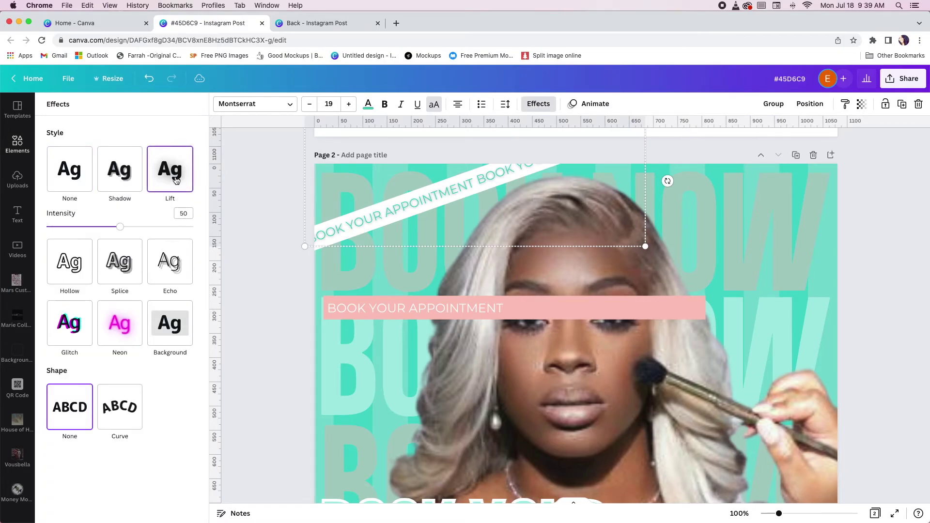
pyautogui.click(255, 198)
# Duplicate the bar text, slide the copy to the bar's right end, and select both texts with the bar.
pyautogui.scroll(-3, 268, 256)
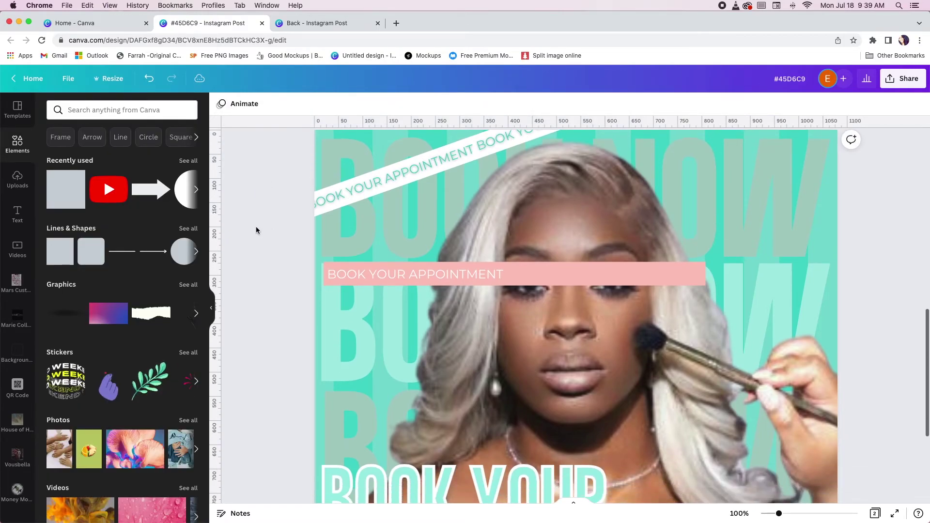
pyautogui.click(417, 231)
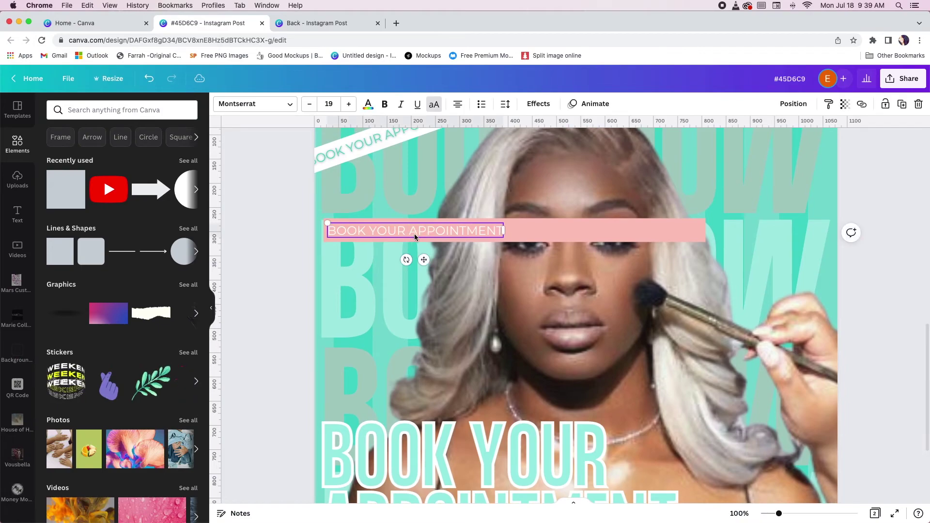
pyautogui.click(538, 104)
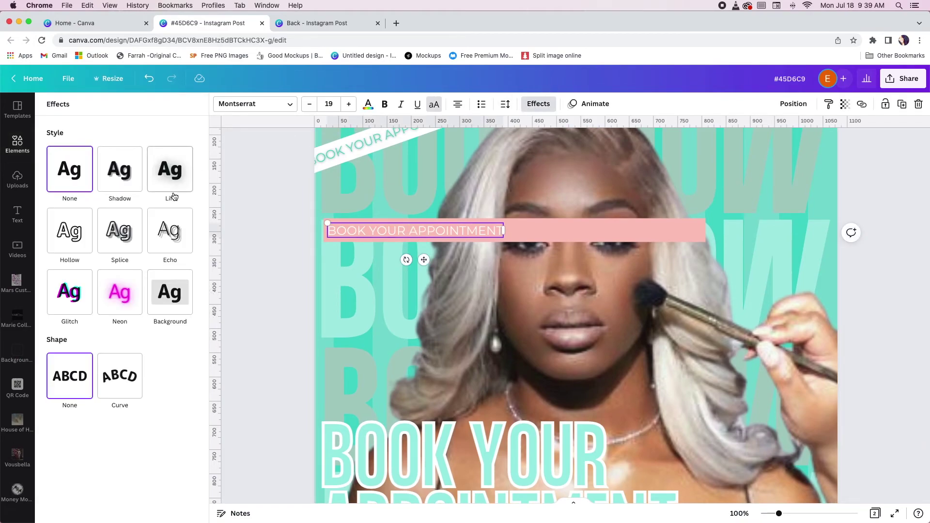
pyautogui.click(907, 106)
pyautogui.moveTo(442, 238); pyautogui.dragTo(620, 232)
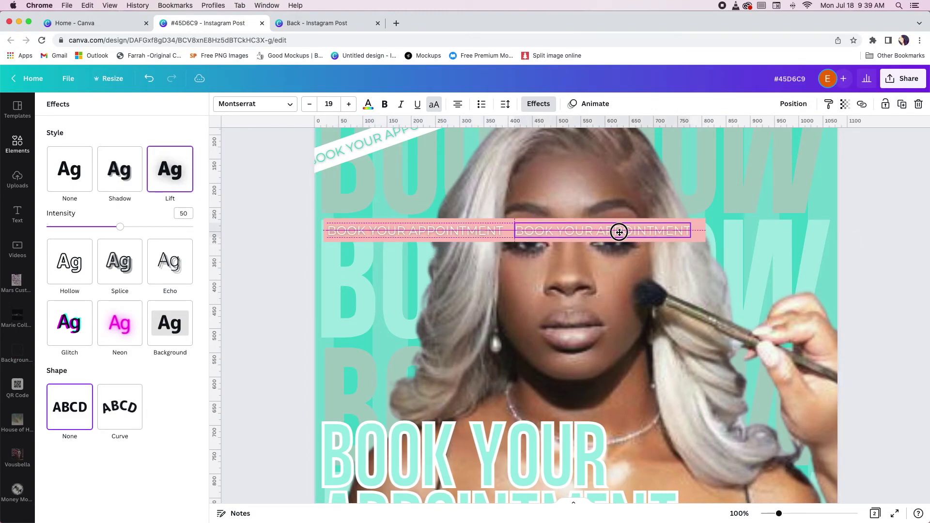
pyautogui.moveTo(619, 232); pyautogui.dragTo(618, 232)
pyautogui.keyDown('shift'); pyautogui.click(373, 228); pyautogui.keyUp('shift')
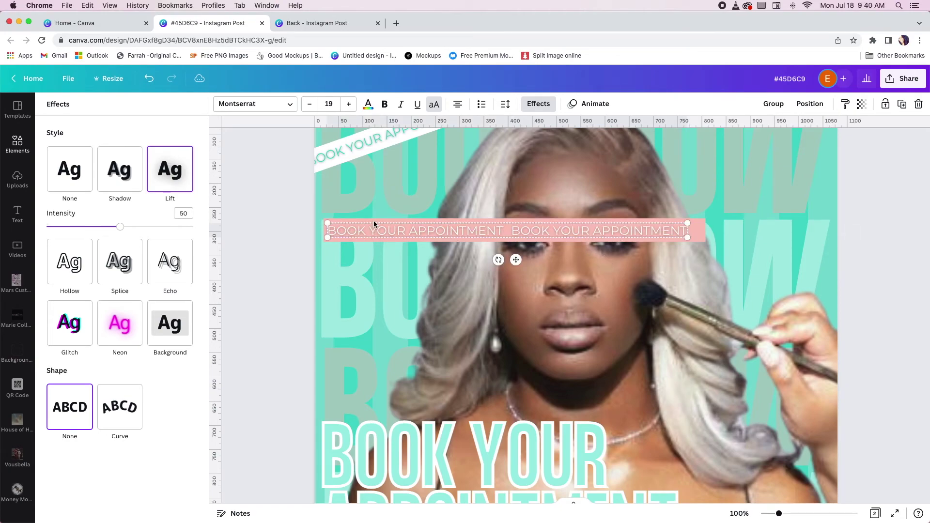
pyautogui.keyDown('shift'); pyautogui.click(374, 220); pyautogui.keyUp('shift')
# Group the pink bar with its two texts and tilt it to match the white banner's angle.
pyautogui.scroll(2, 421, 233)
pyautogui.moveTo(520, 301); pyautogui.dragTo(442, 178)
pyautogui.scroll(3, 444, 184)
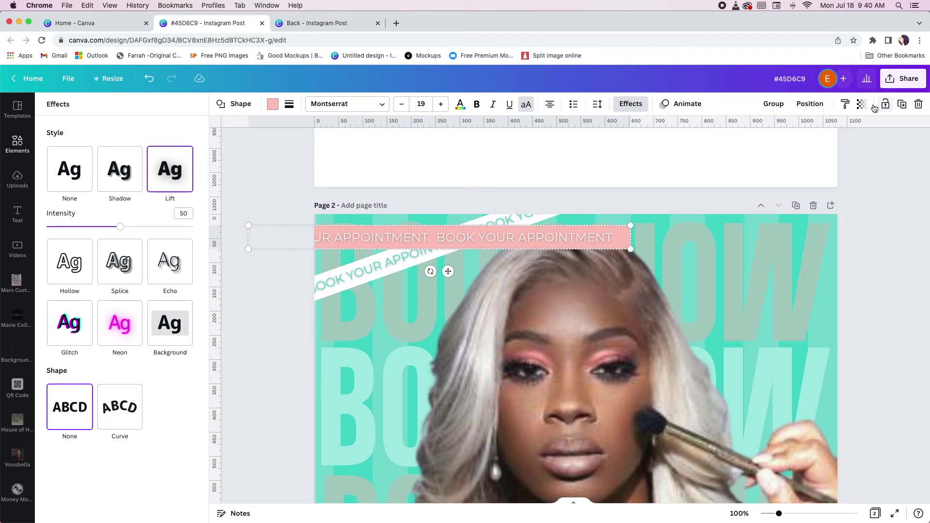
pyautogui.click(773, 104)
pyautogui.moveTo(431, 271)
pyautogui.mouseDown()
pyautogui.moveTo(412, 270)
pyautogui.moveTo(432, 270)
pyautogui.moveTo(418, 291)
pyautogui.moveTo(459, 249)
pyautogui.moveTo(417, 304)
pyautogui.moveTo(460, 293)
pyautogui.moveTo(444, 269)
pyautogui.mouseUp()
pyautogui.moveTo(374, 270); pyautogui.dragTo(388, 306)
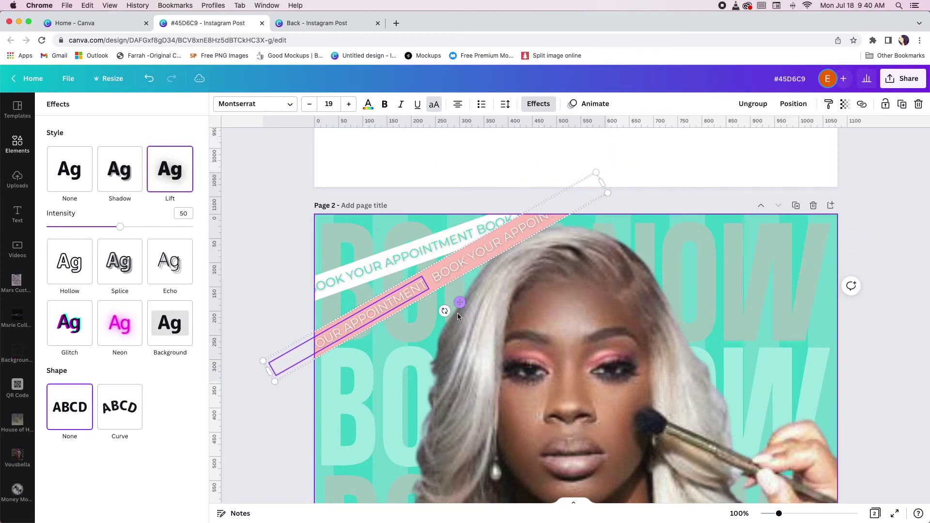
pyautogui.moveTo(446, 312); pyautogui.dragTo(417, 277)
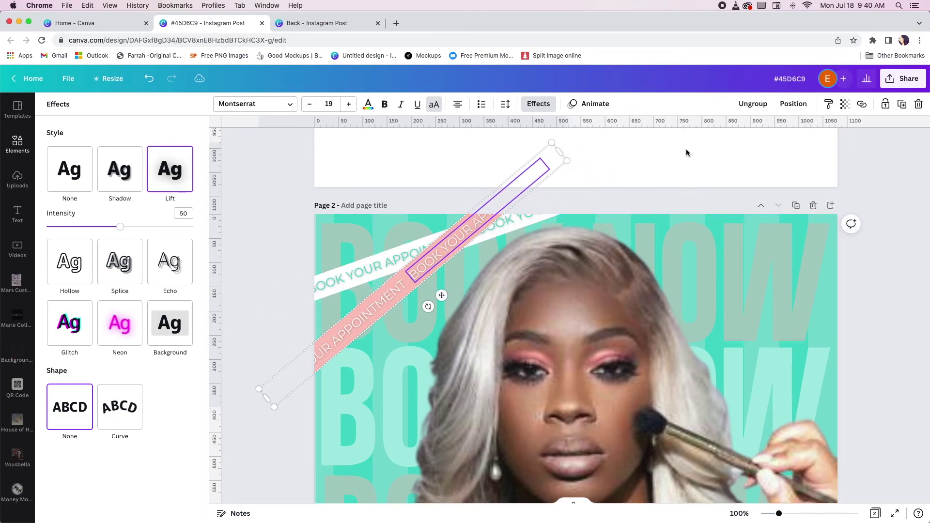
# Send the pink banner one layer backward behind the white banner, then select both banners.
pyautogui.click(798, 106)
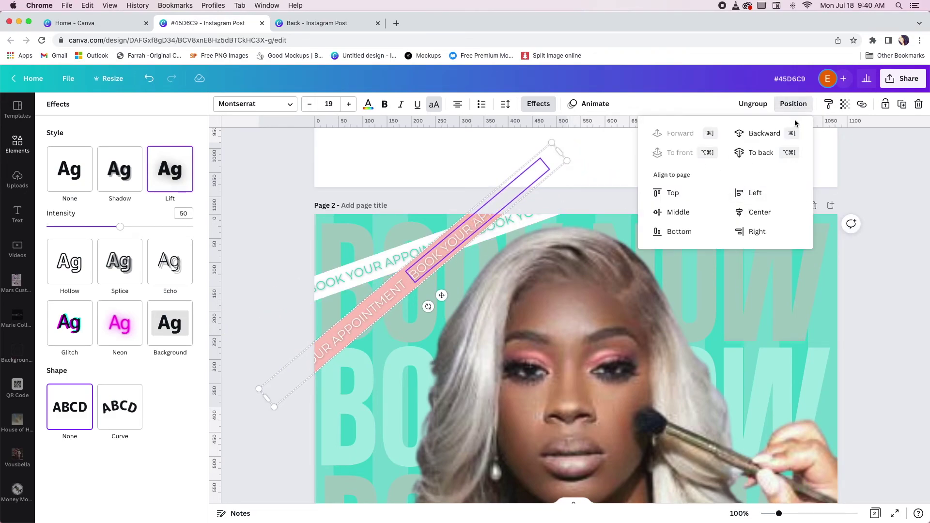
pyautogui.click(762, 143)
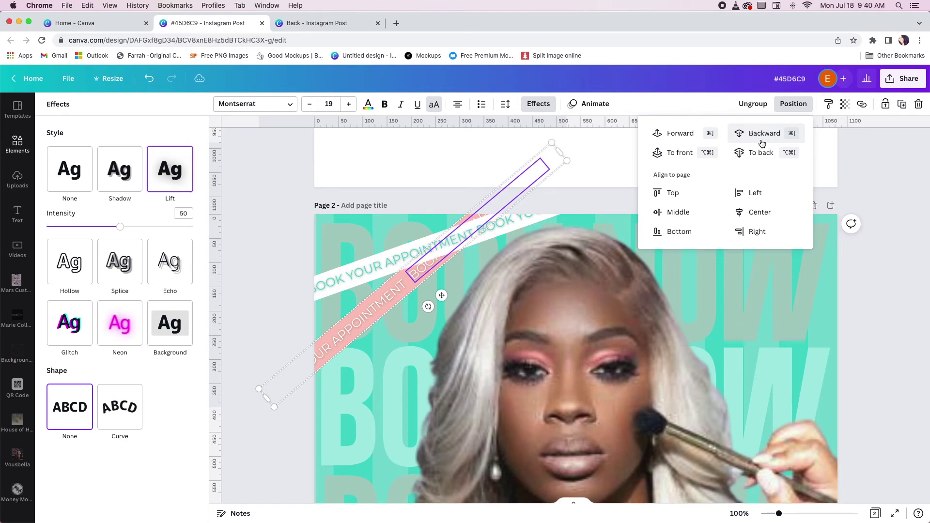
pyautogui.click(901, 310)
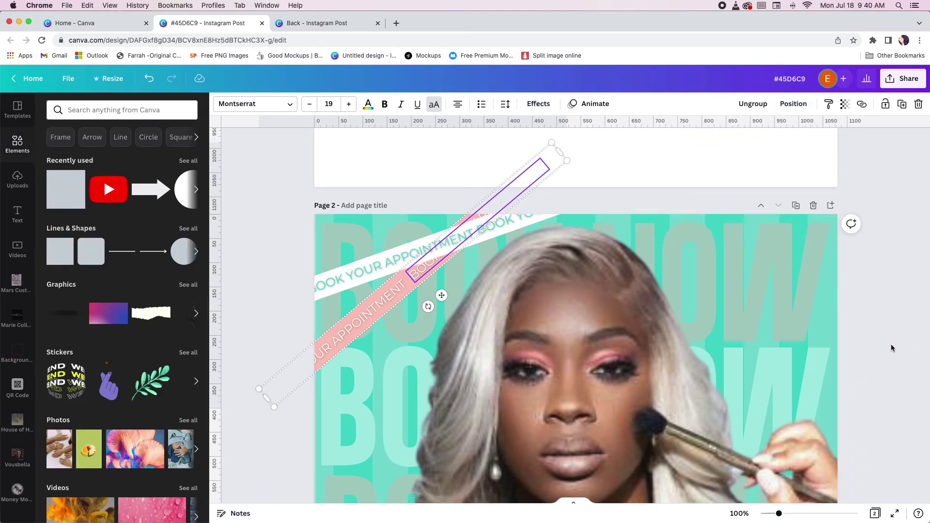
pyautogui.click(892, 330)
pyautogui.scroll(-3, 910, 334)
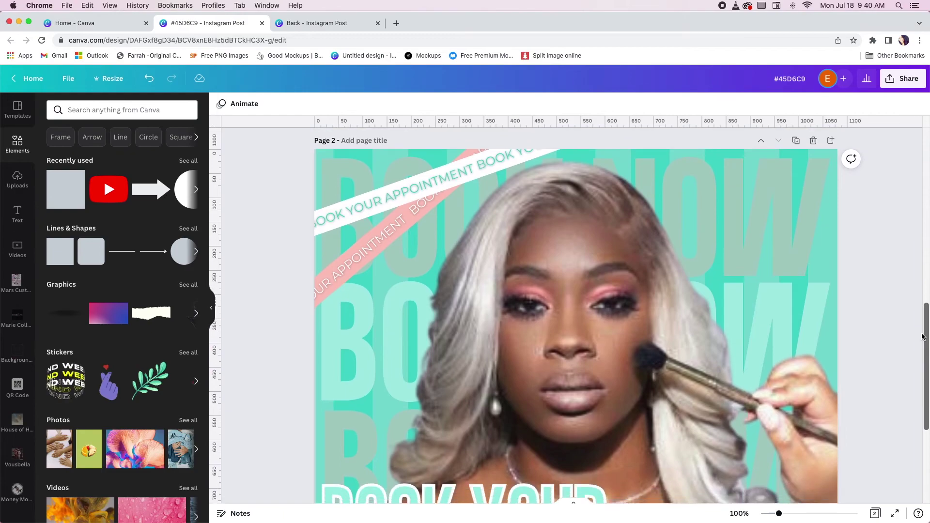
pyautogui.scroll(1, 922, 336)
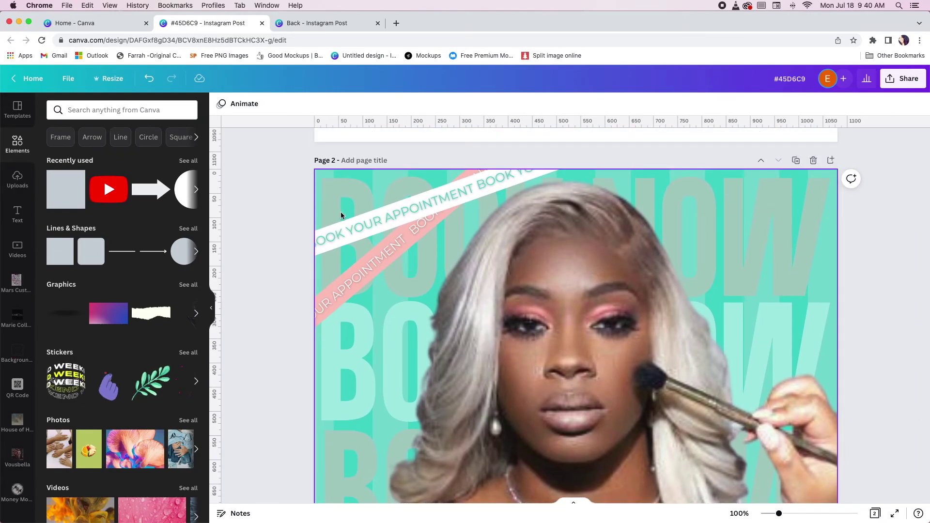
pyautogui.click(350, 225)
pyautogui.keyDown('shift'); pyautogui.click(462, 187); pyautogui.keyUp('shift')
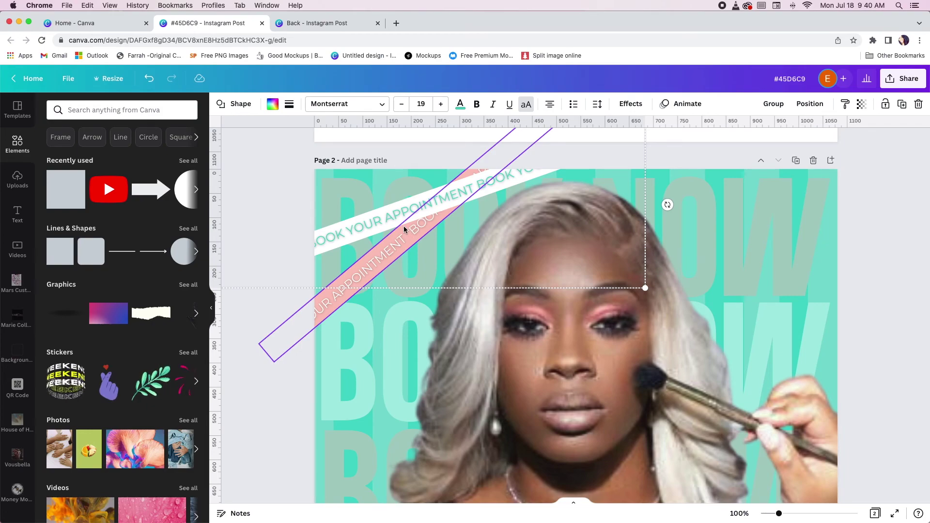
# Duplicate the crossed white and pink banners and place the copies in the bottom-right corner.
pyautogui.moveTo(407, 242)
pyautogui.mouseDown()
pyautogui.moveTo(417, 251)
pyautogui.moveTo(401, 249)
pyautogui.mouseUp()
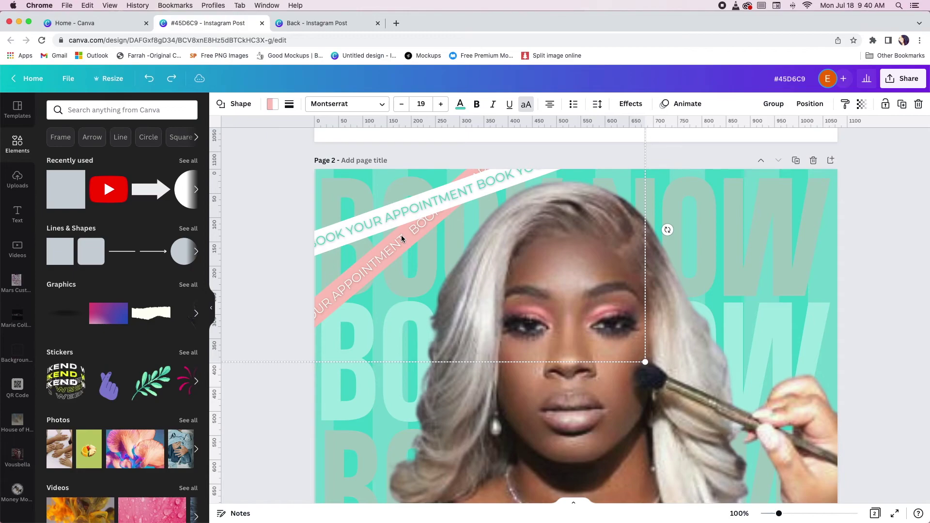
pyautogui.press('super+z')
pyautogui.click(908, 107)
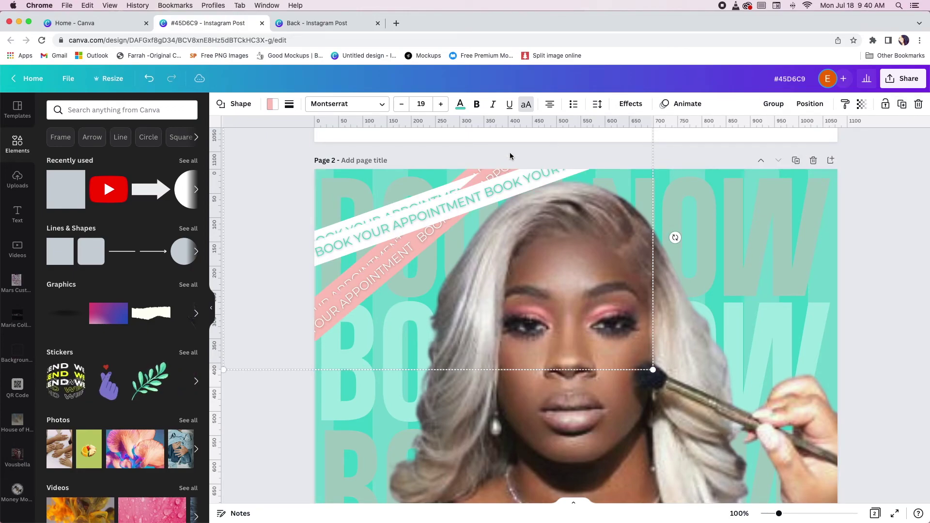
pyautogui.moveTo(473, 204); pyautogui.dragTo(790, 386)
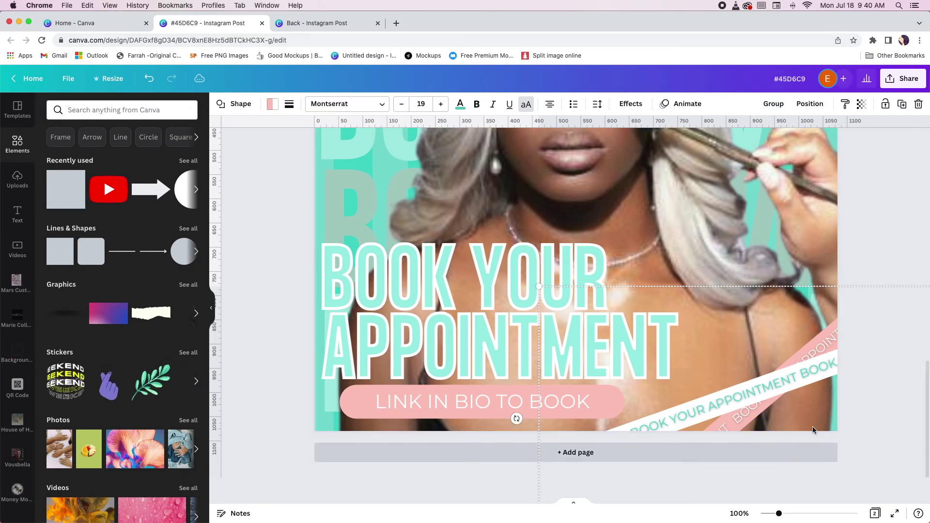
pyautogui.click(881, 458)
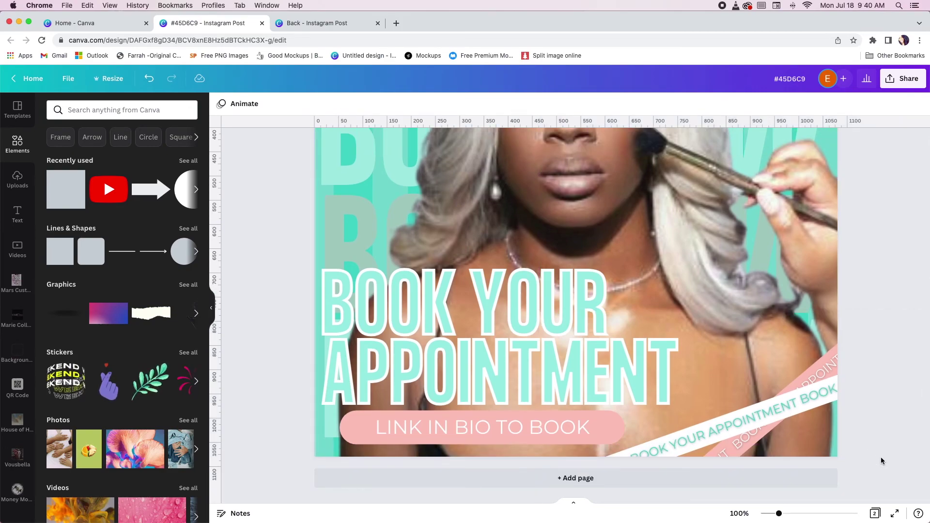
# Zoom to fit Page 2 and collapse the side panel to display the whole flyer.
pyautogui.press('super+alt+0')
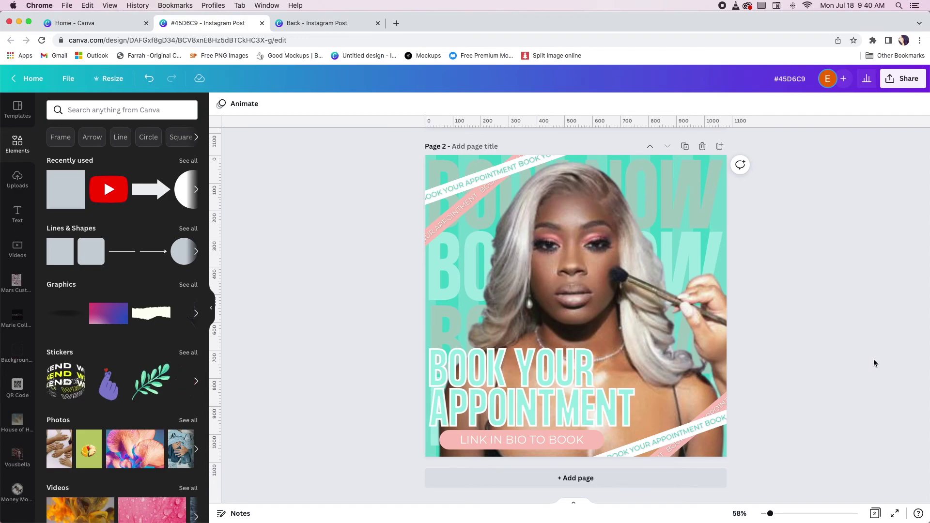
pyautogui.click(212, 307)
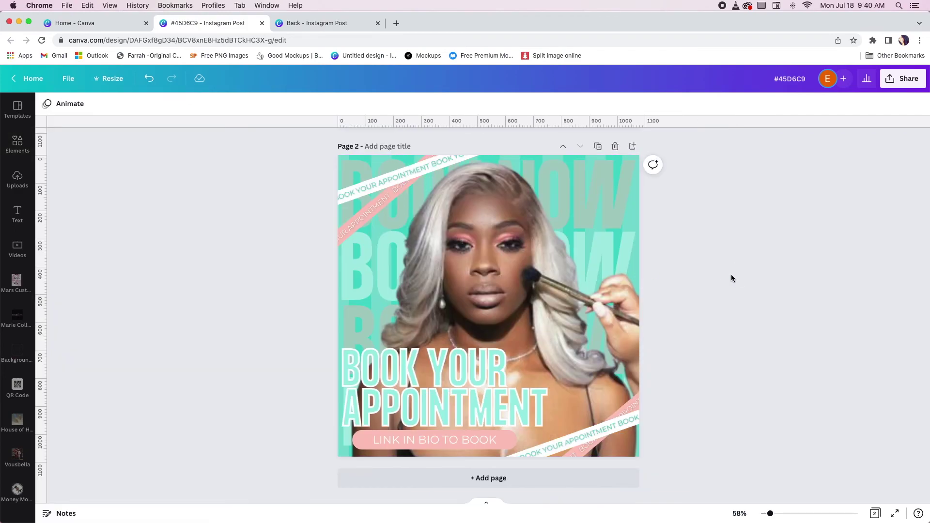